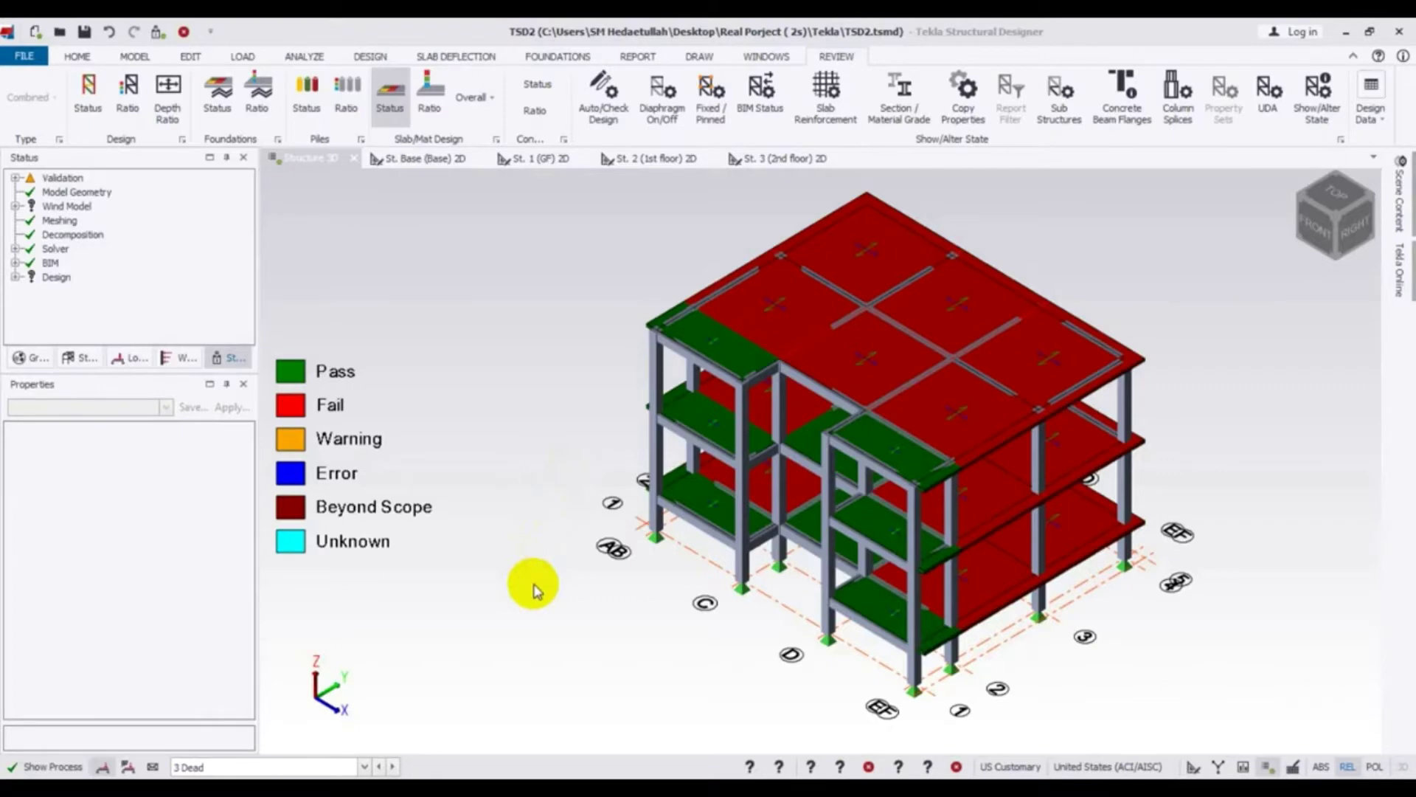
Step: Run Design Slabs on a slab picked in the 3D view to show the pass/fail status legend
mouse_move(516, 484)
middle_down()
mouse_move(556, 509)
mouse_move(531, 506)
mouse_move(501, 547)
mouse_move(508, 484)
mouse_move(496, 474)
middle_up()
middle_drag(484, 600, 521, 537)
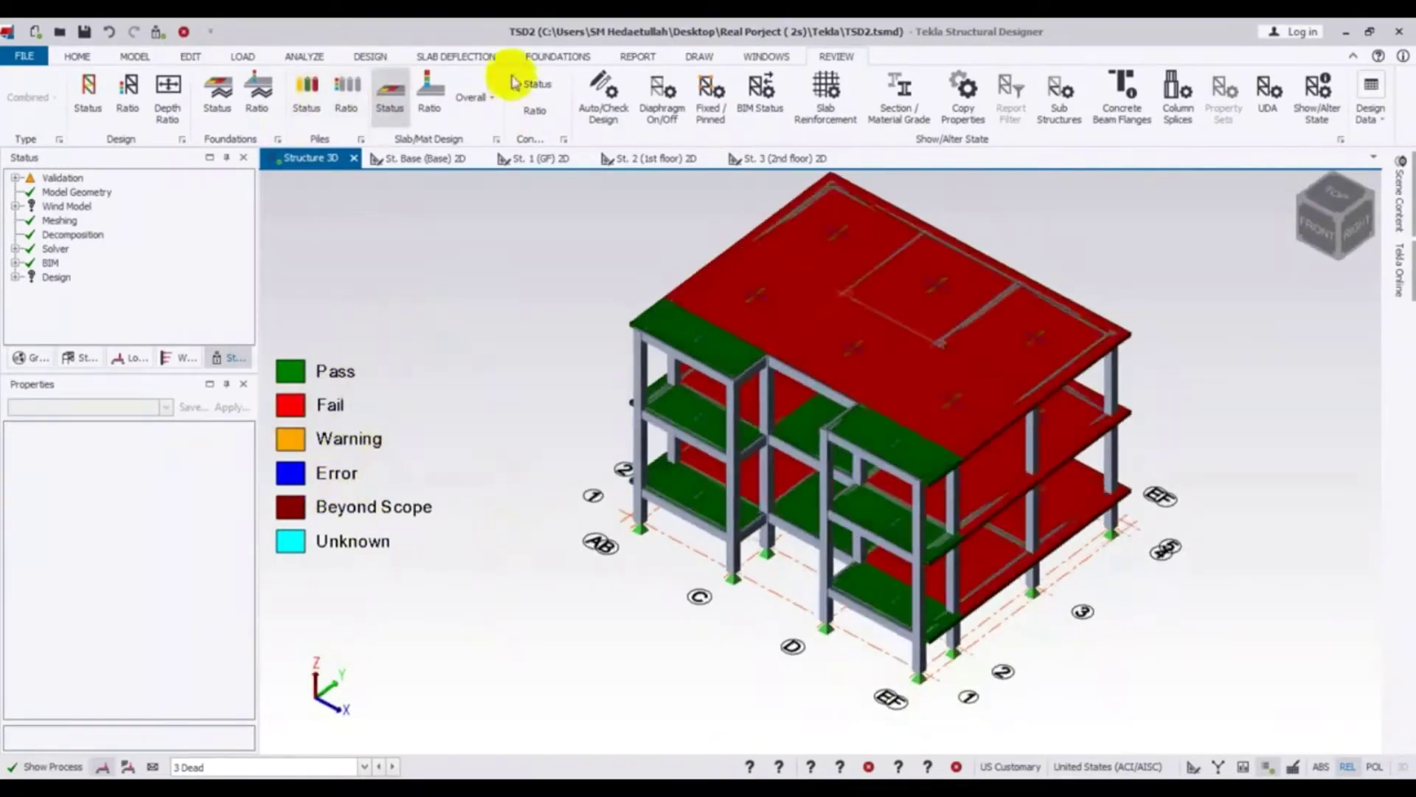
click(370, 56)
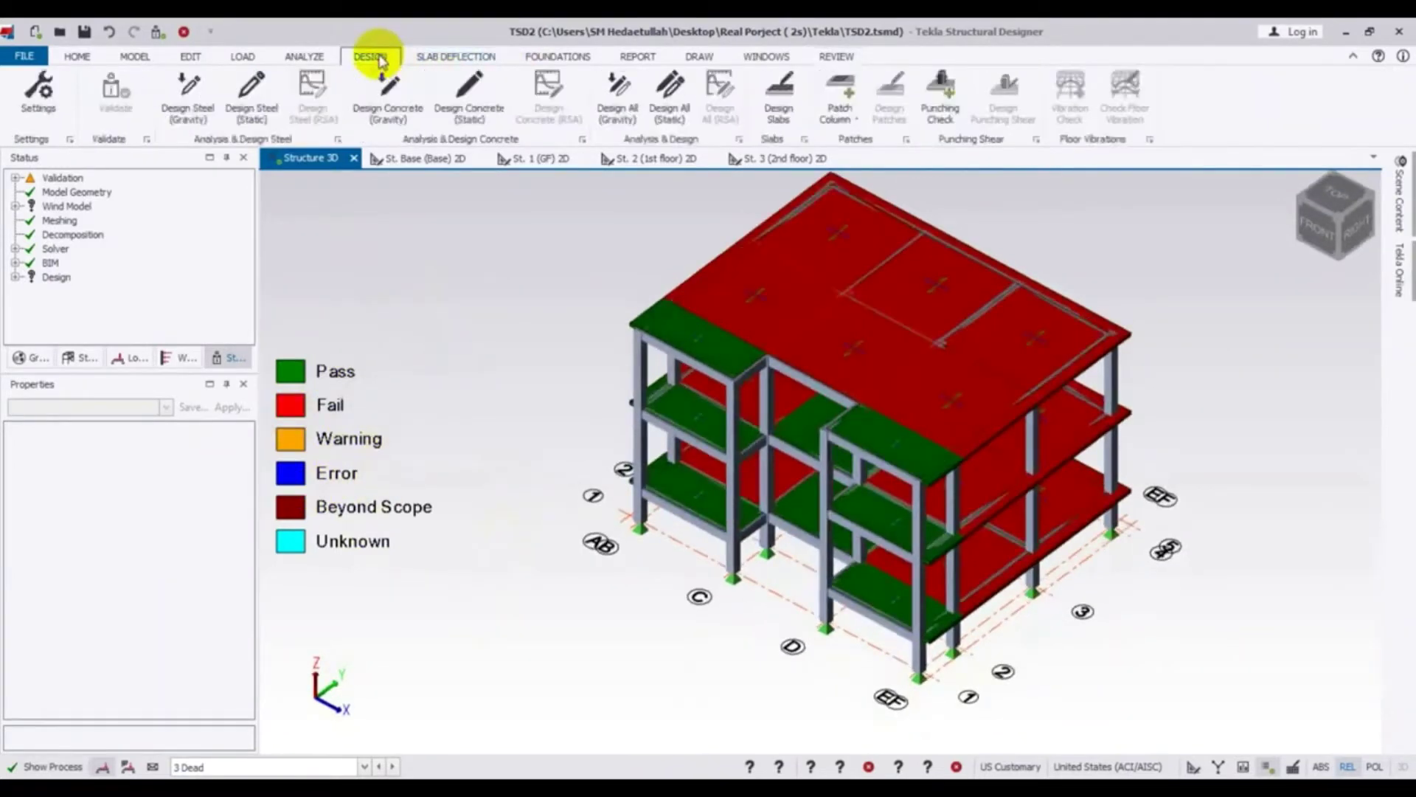
click(786, 92)
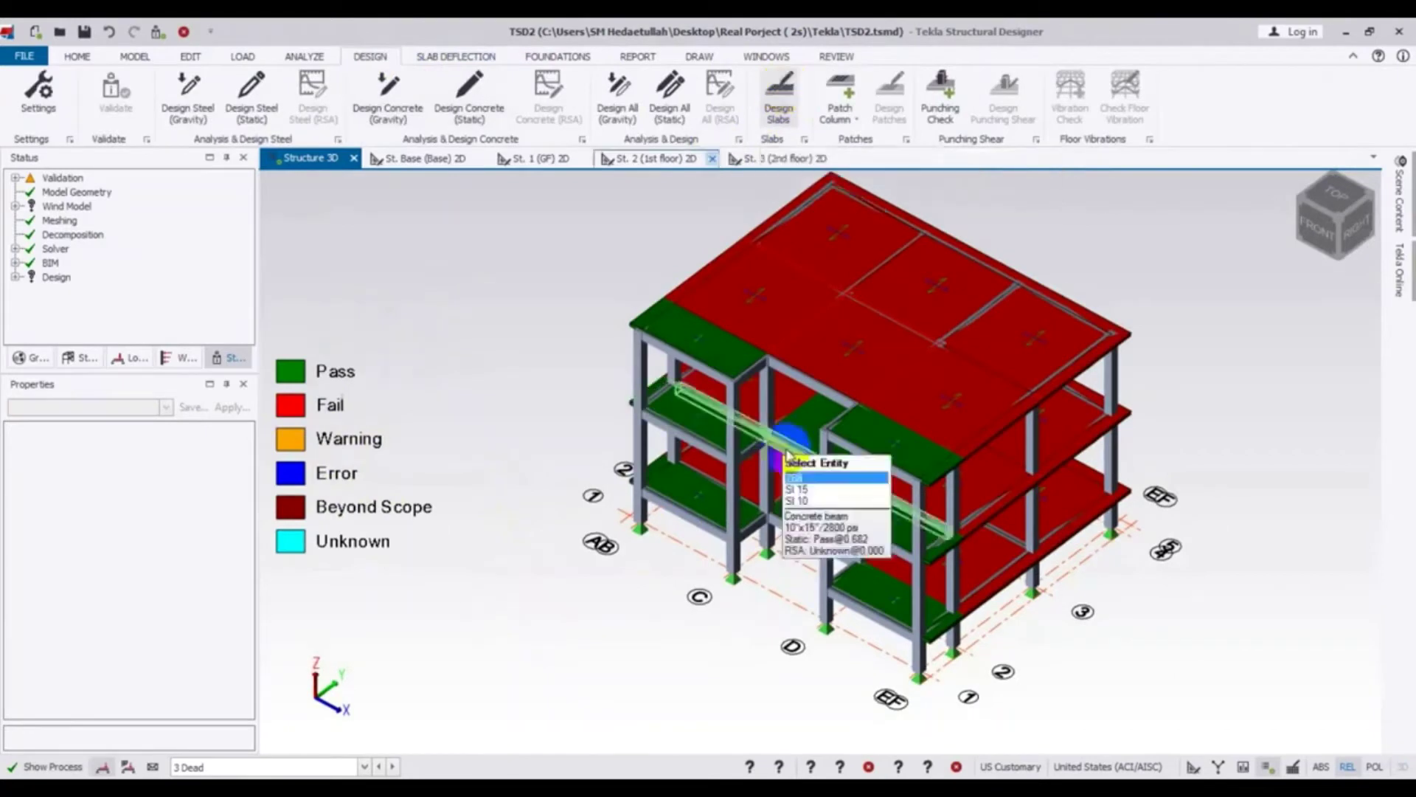
click(969, 301)
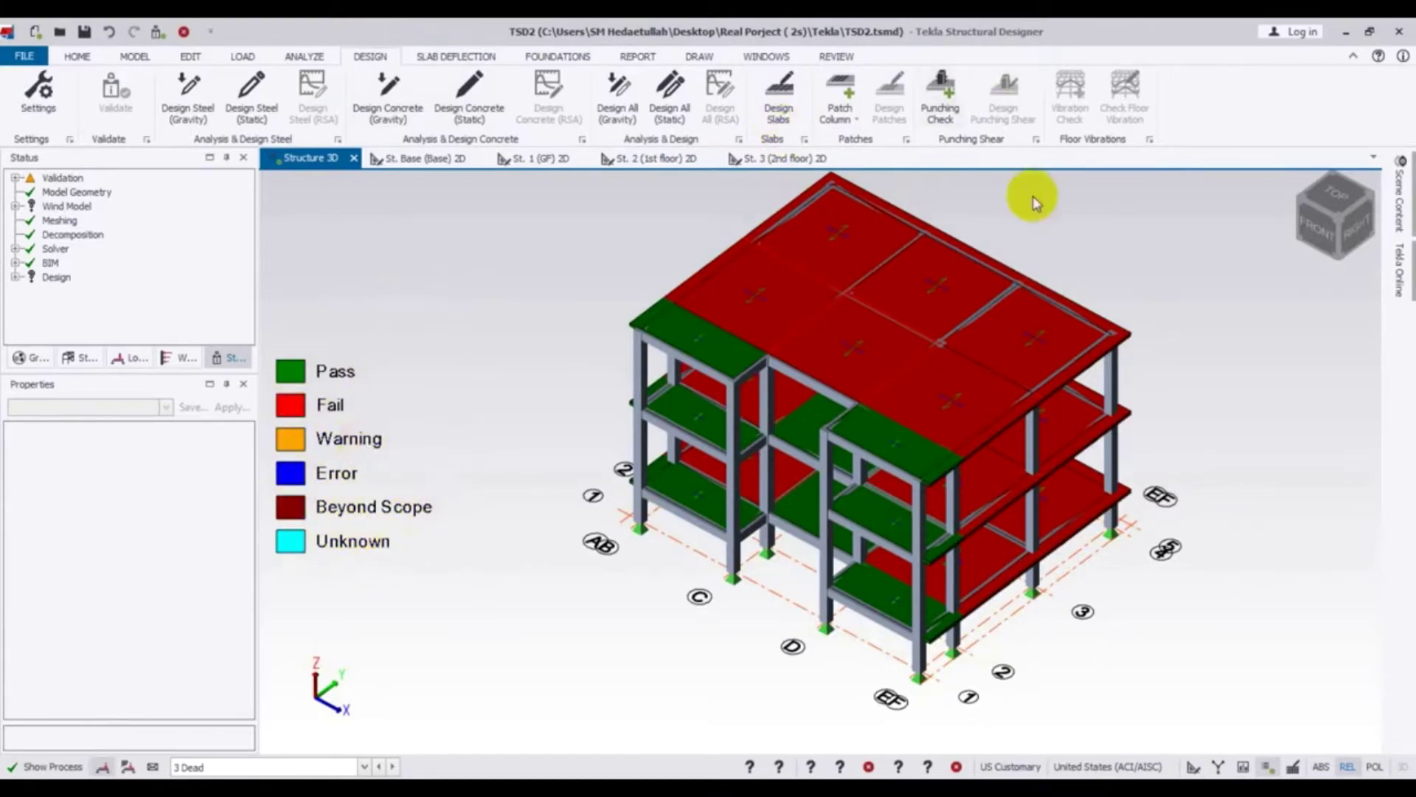
click(825, 57)
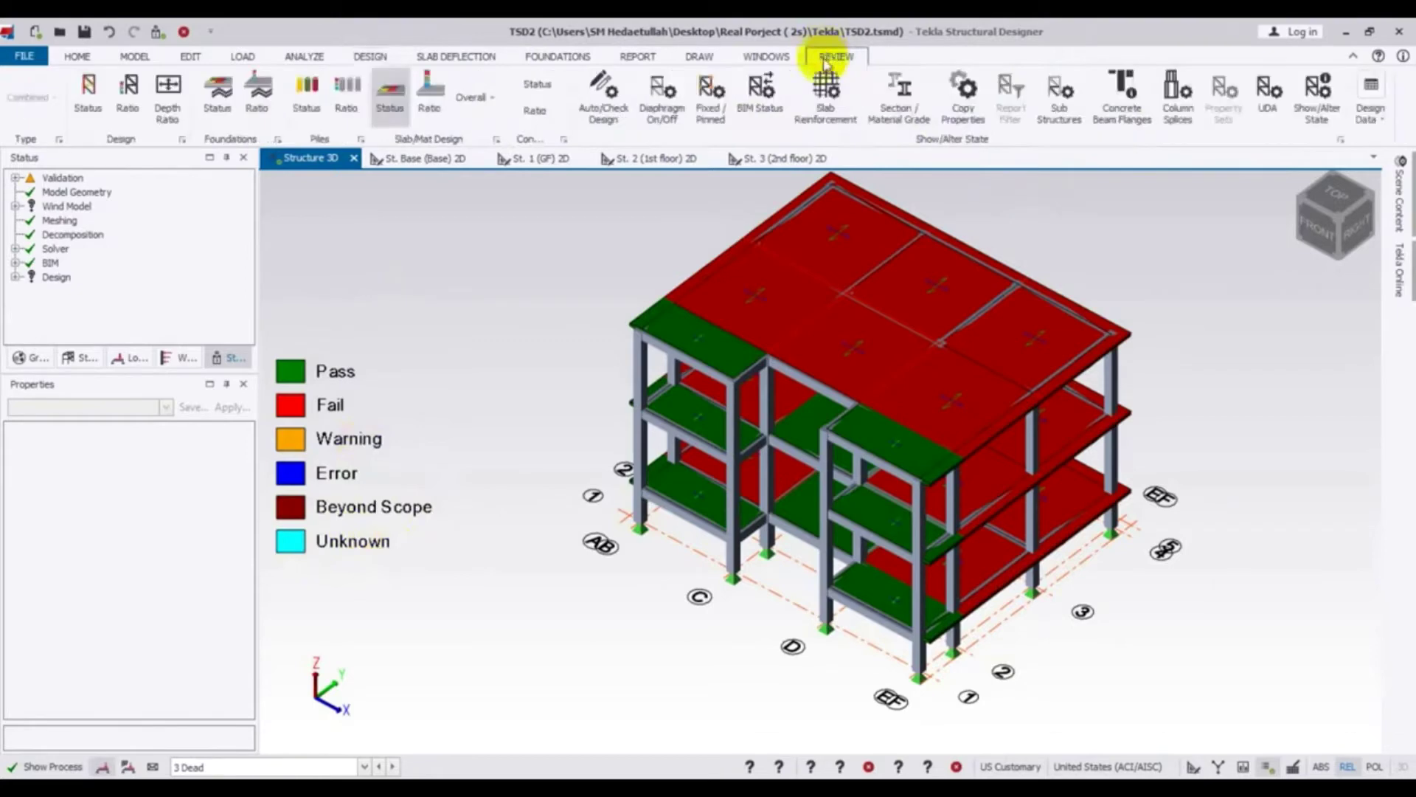
click(431, 103)
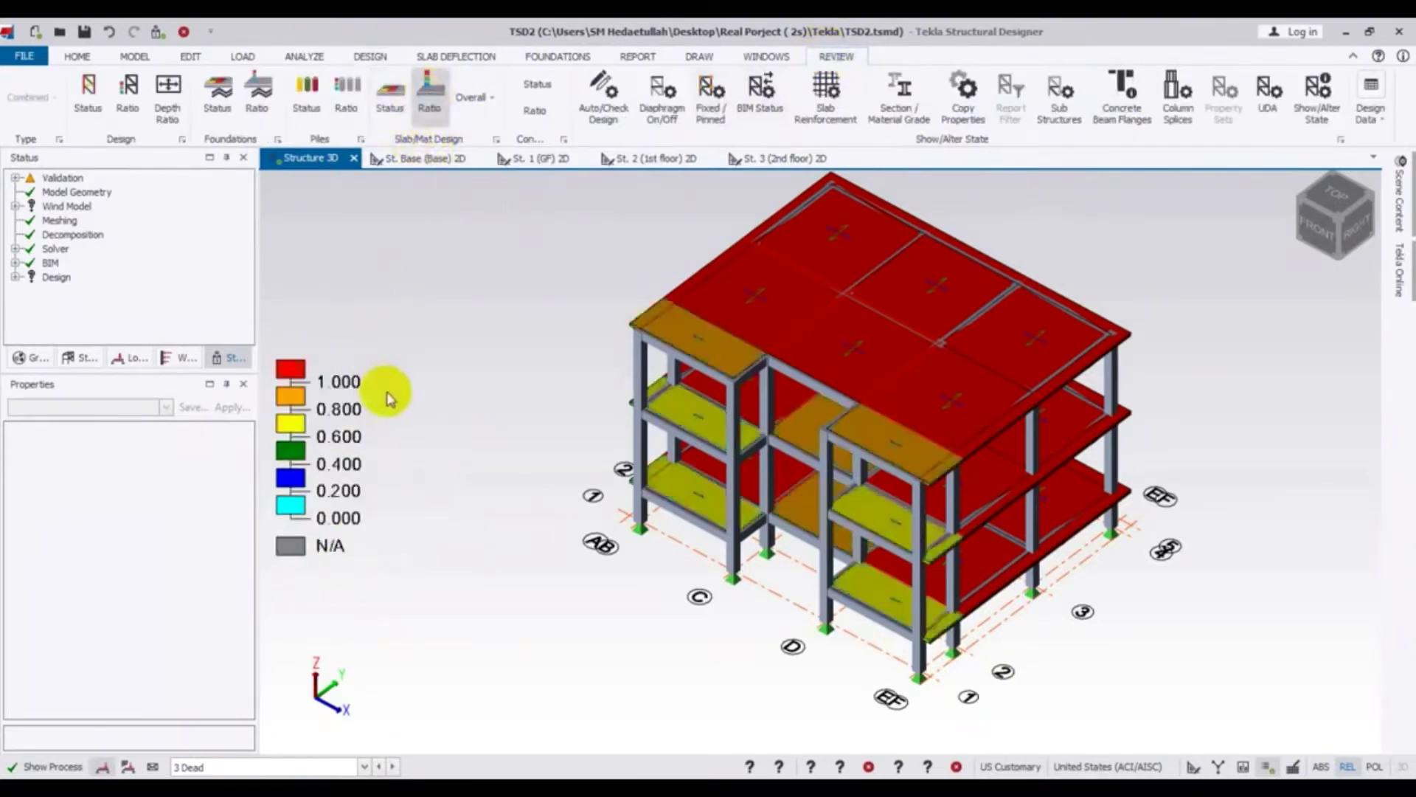
middle_drag(502, 607, 717, 566)
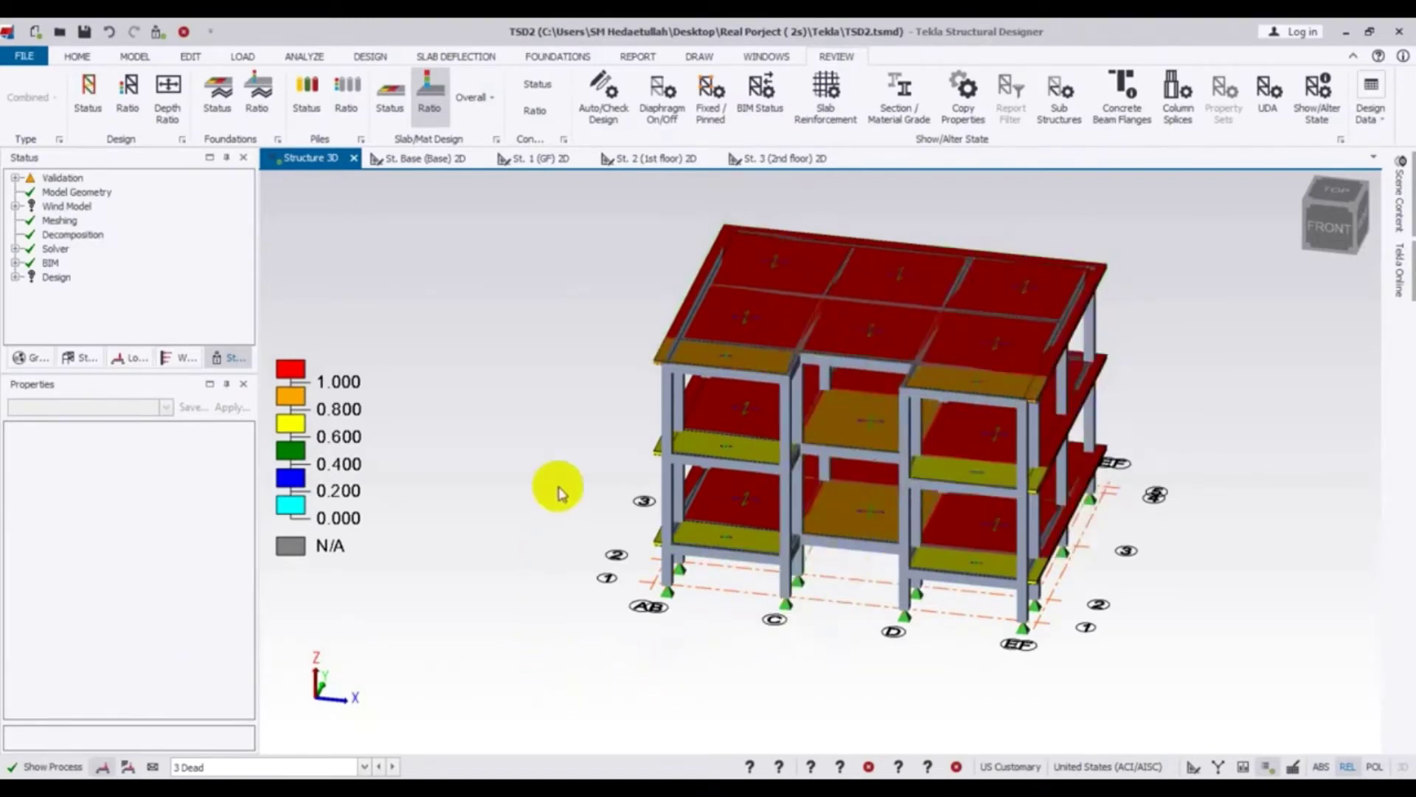
middle_drag(558, 493, 664, 380)
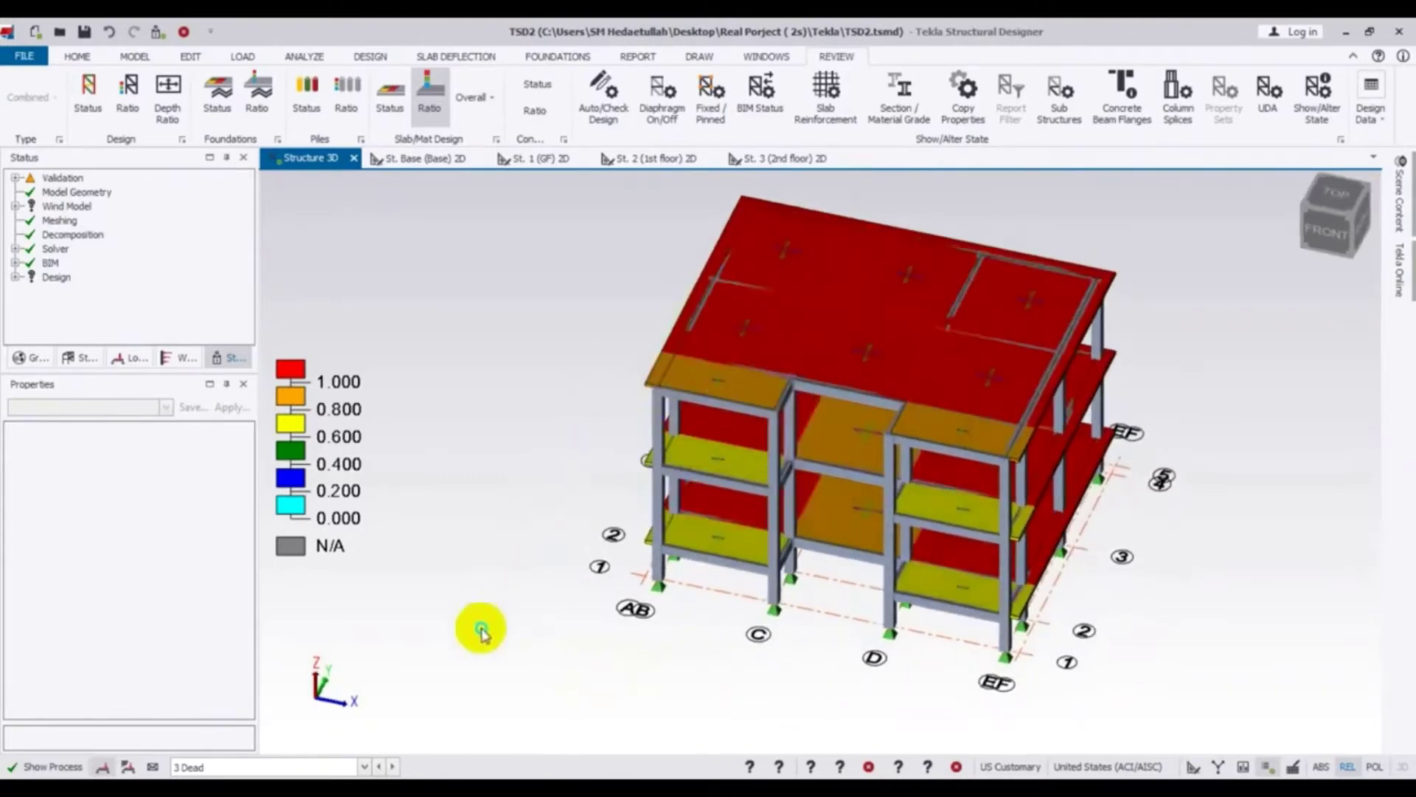
middle_drag(481, 631, 492, 553)
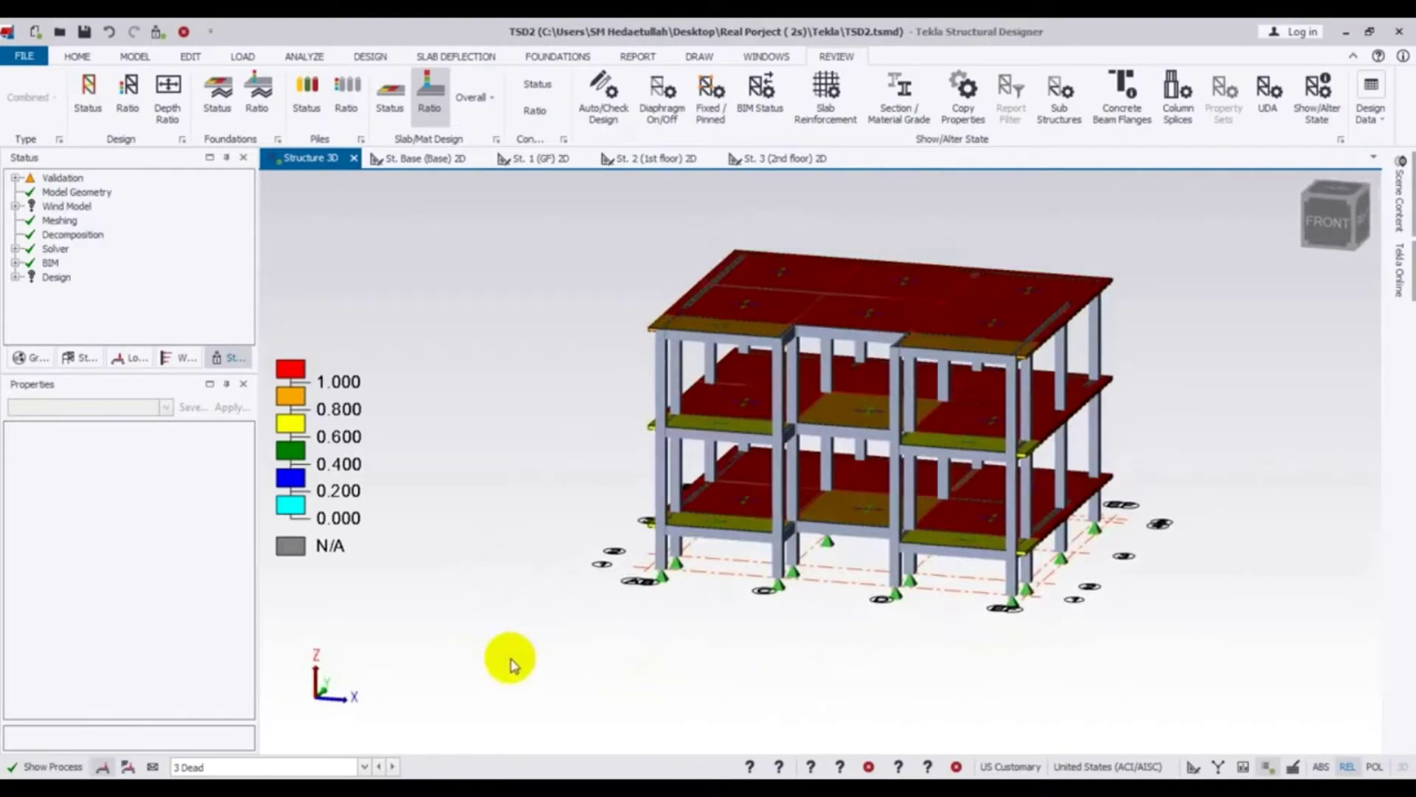
mouse_move(509, 601)
middle_down()
mouse_move(519, 636)
mouse_move(493, 642)
mouse_move(509, 592)
middle_up()
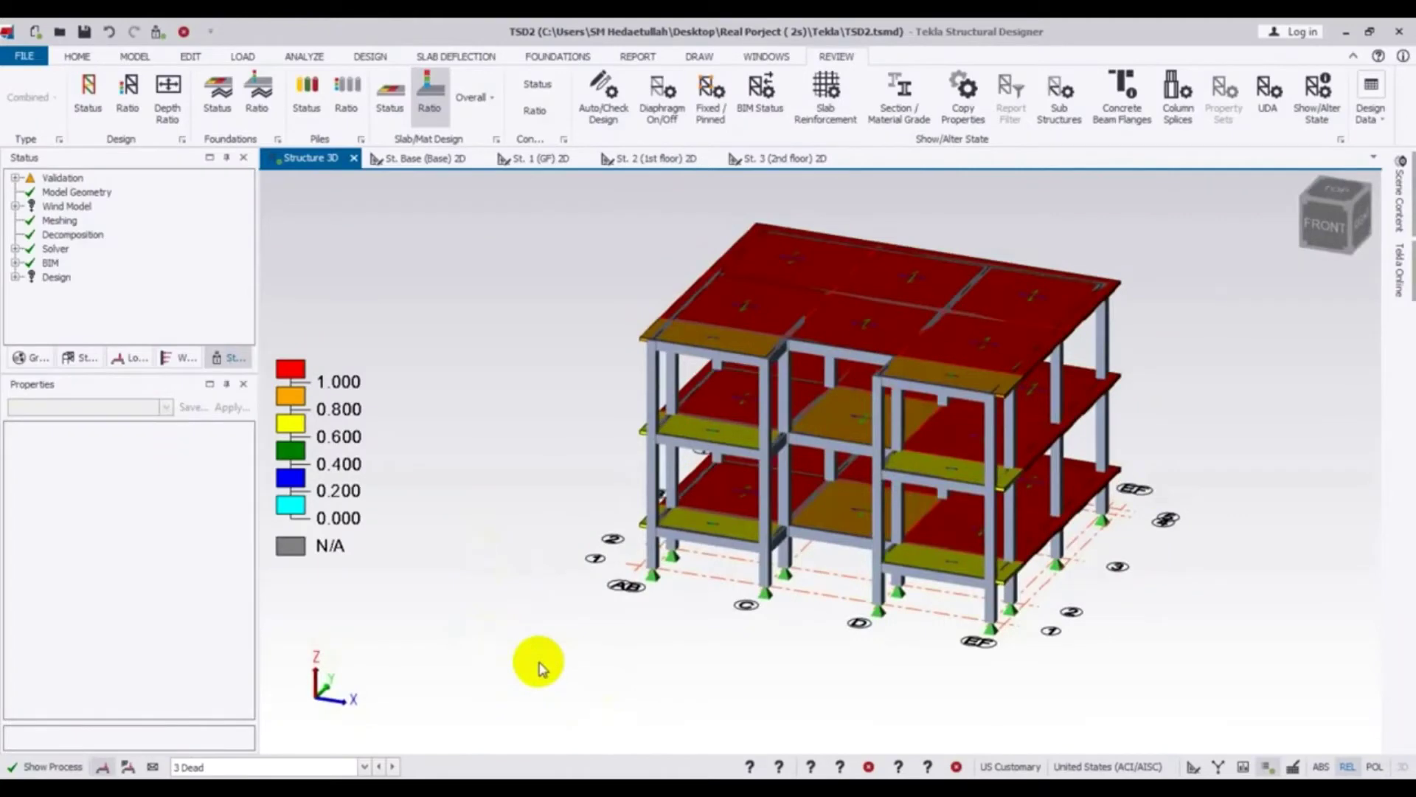
middle_drag(522, 531, 720, 300)
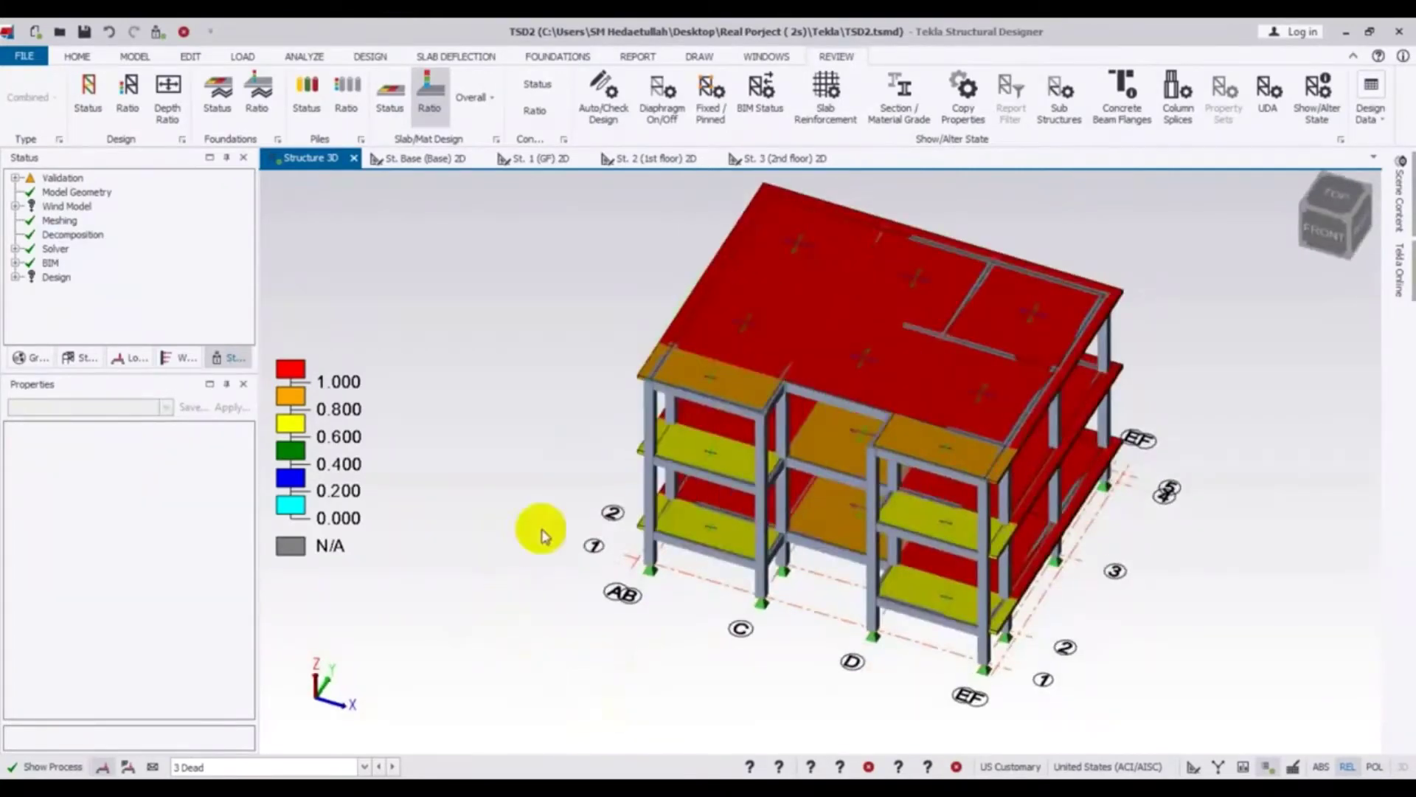
middle_drag(490, 544, 485, 29)
click(388, 89)
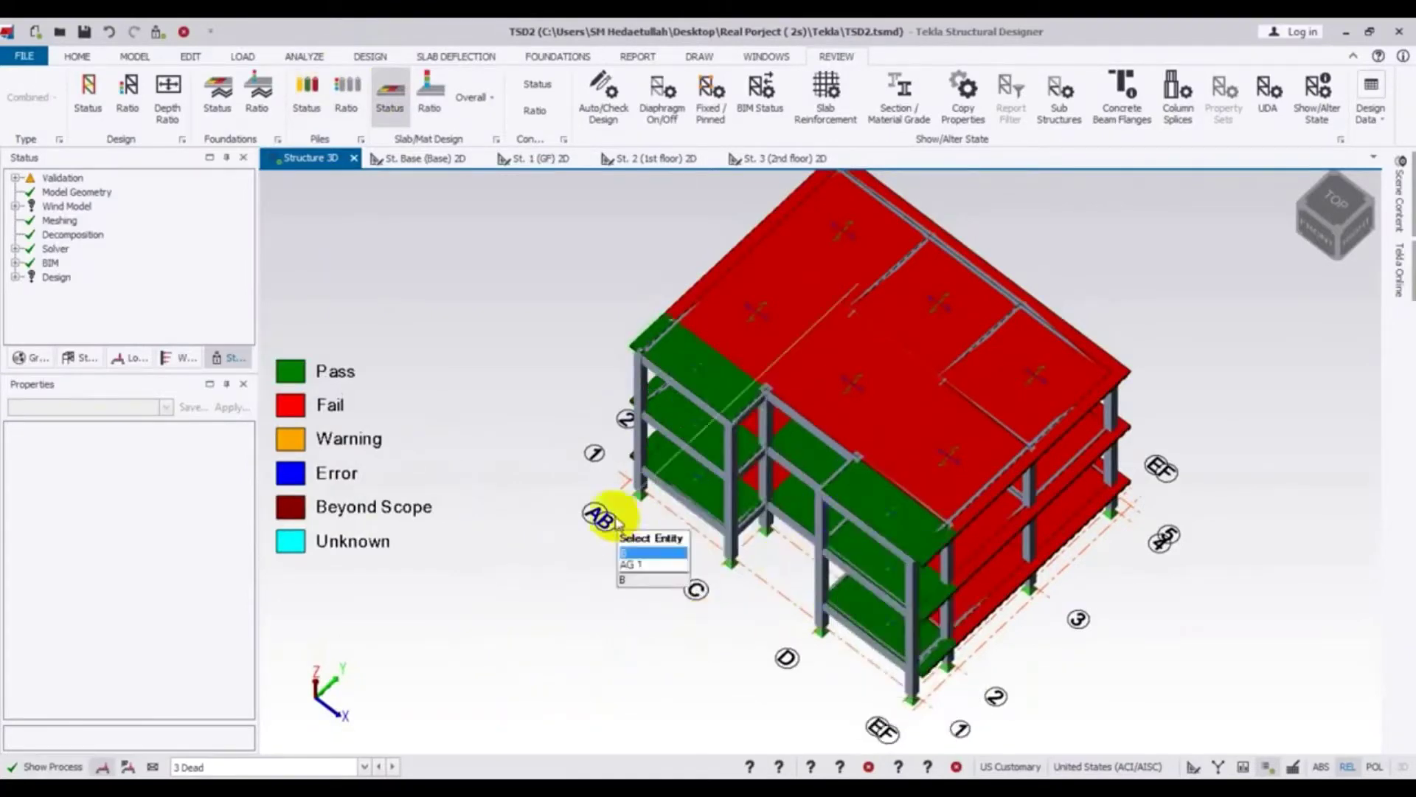
Step: Select roof slab SI 17 and bring up its context menu
middle_drag(562, 596, 539, 594)
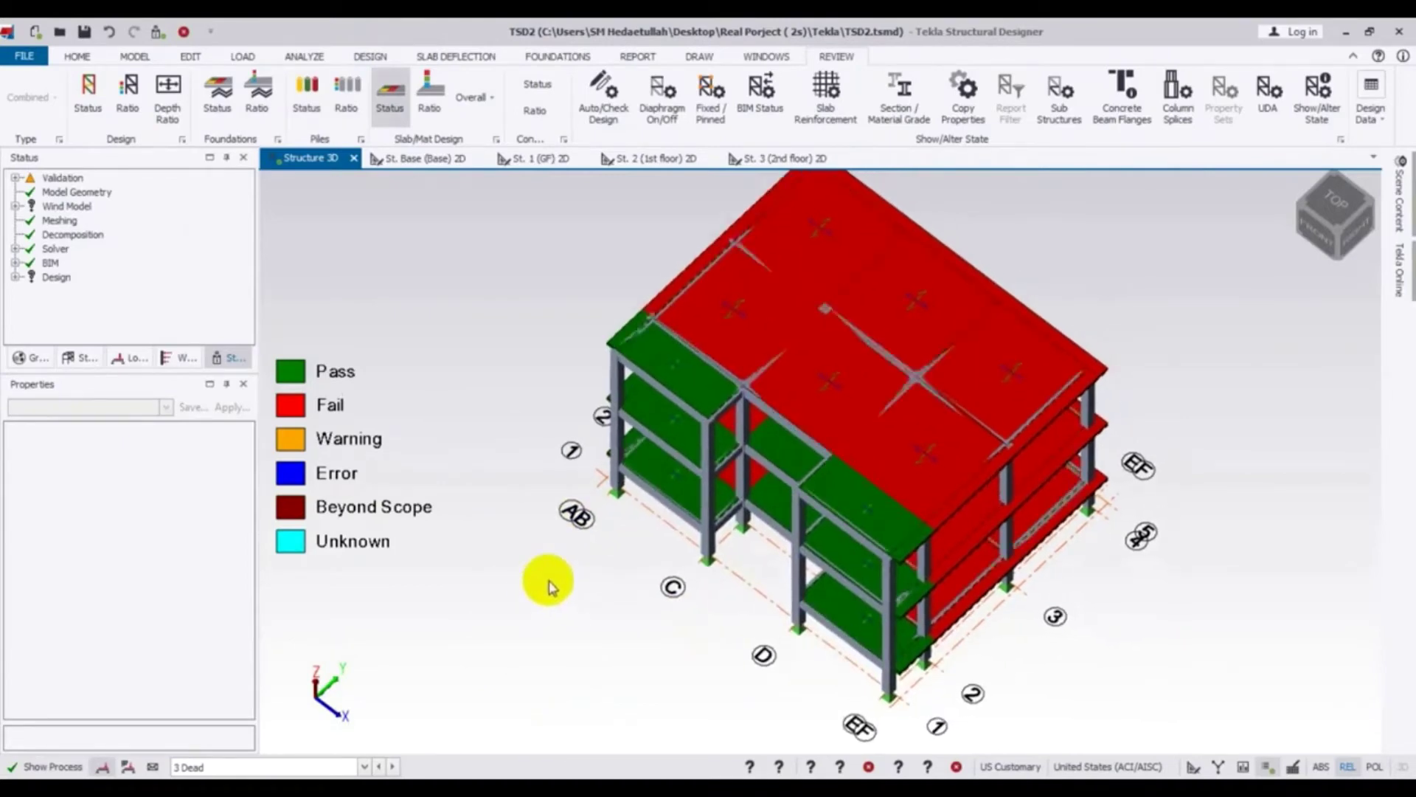
click(899, 439)
click(897, 441)
right_click(898, 444)
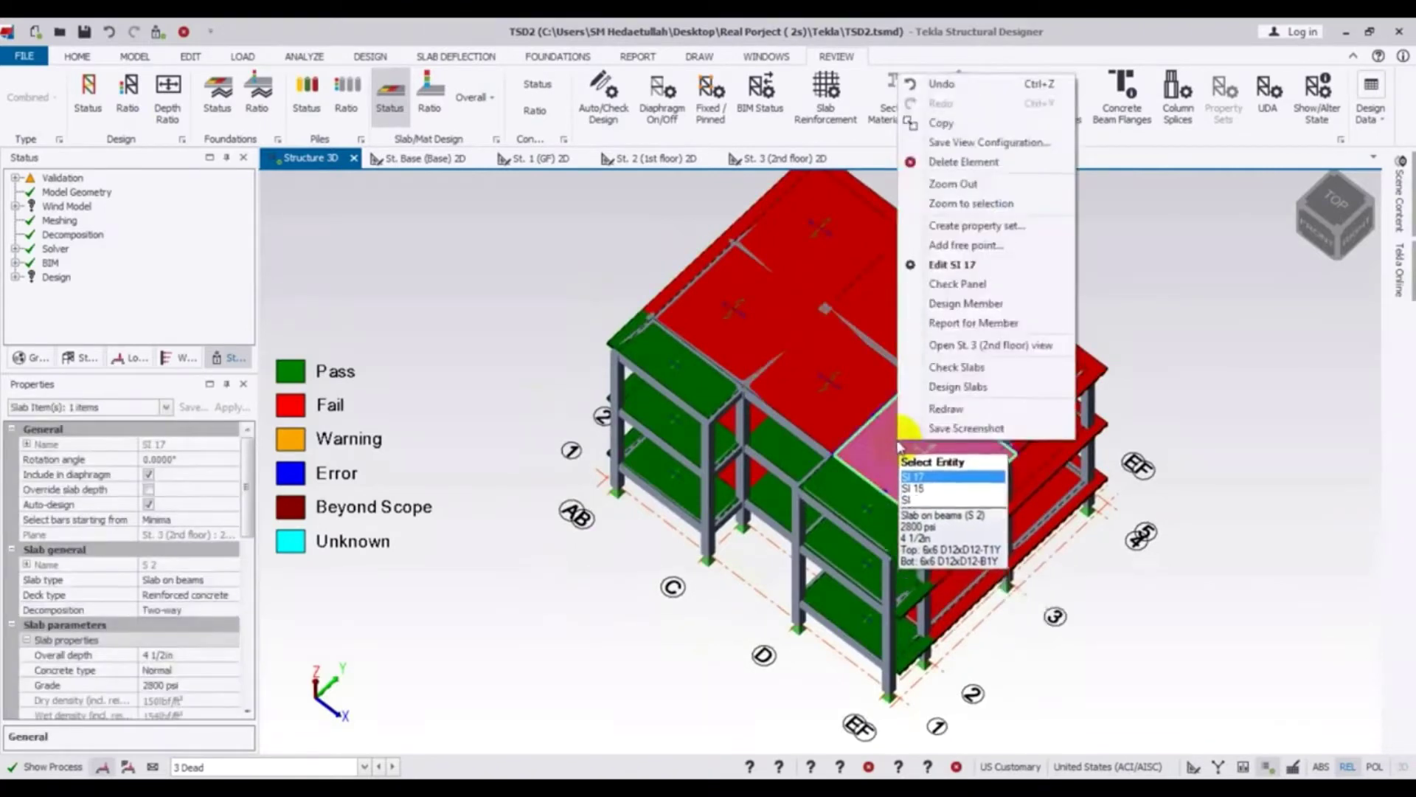
Step: Show SI 17's failing Span - Effective Depth Check: 5 1/32 in required against 4 1/2 in
click(971, 284)
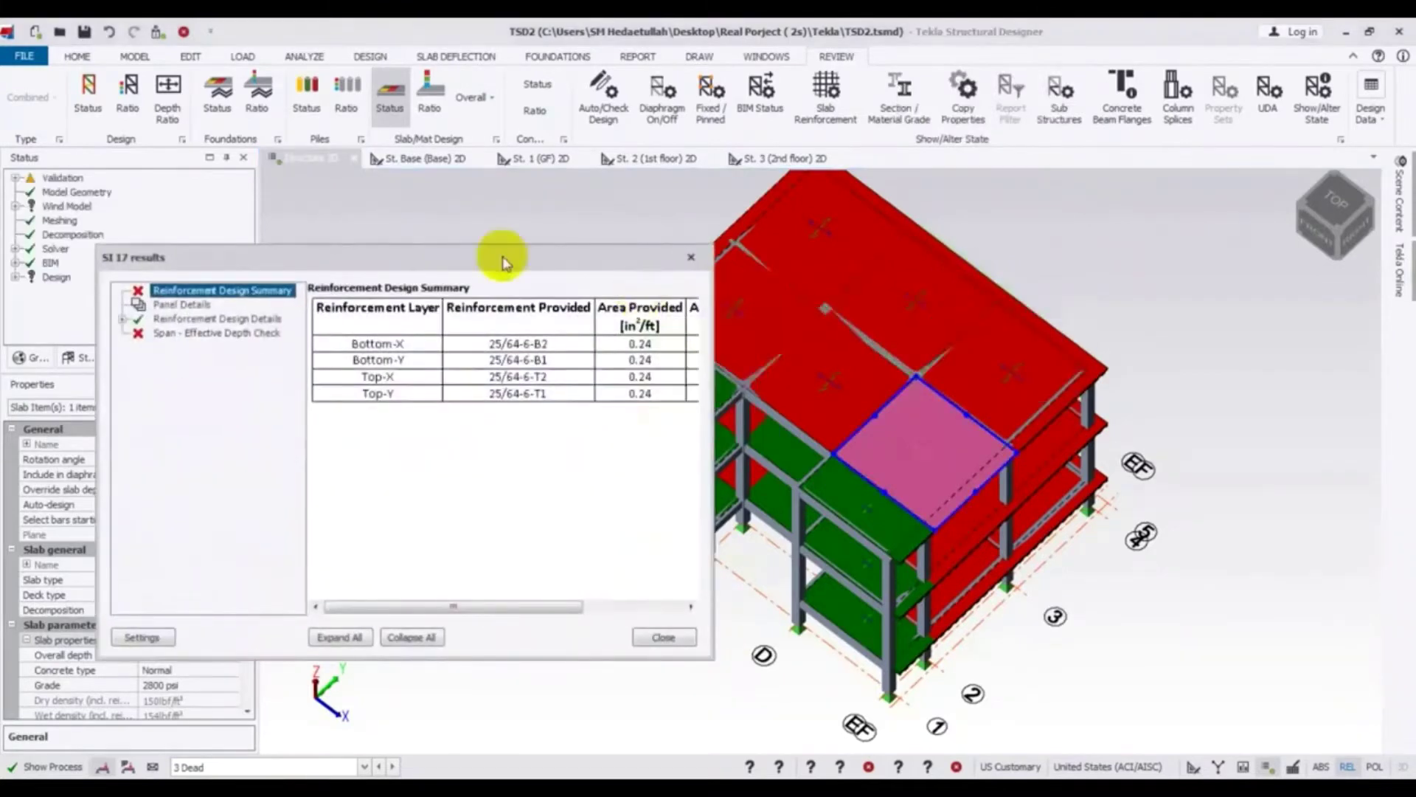
drag(503, 263, 614, 234)
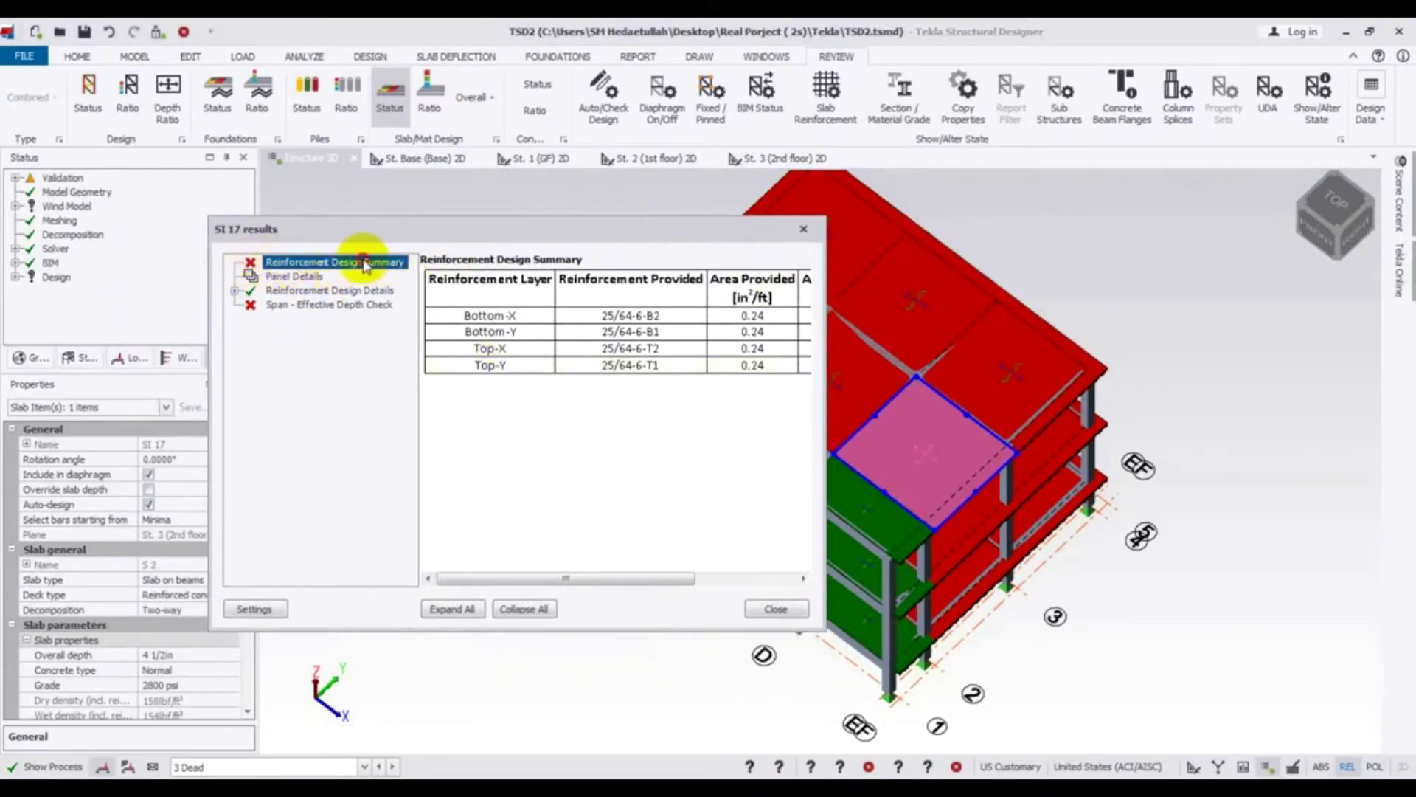
drag(512, 581, 737, 564)
drag(824, 420, 1094, 413)
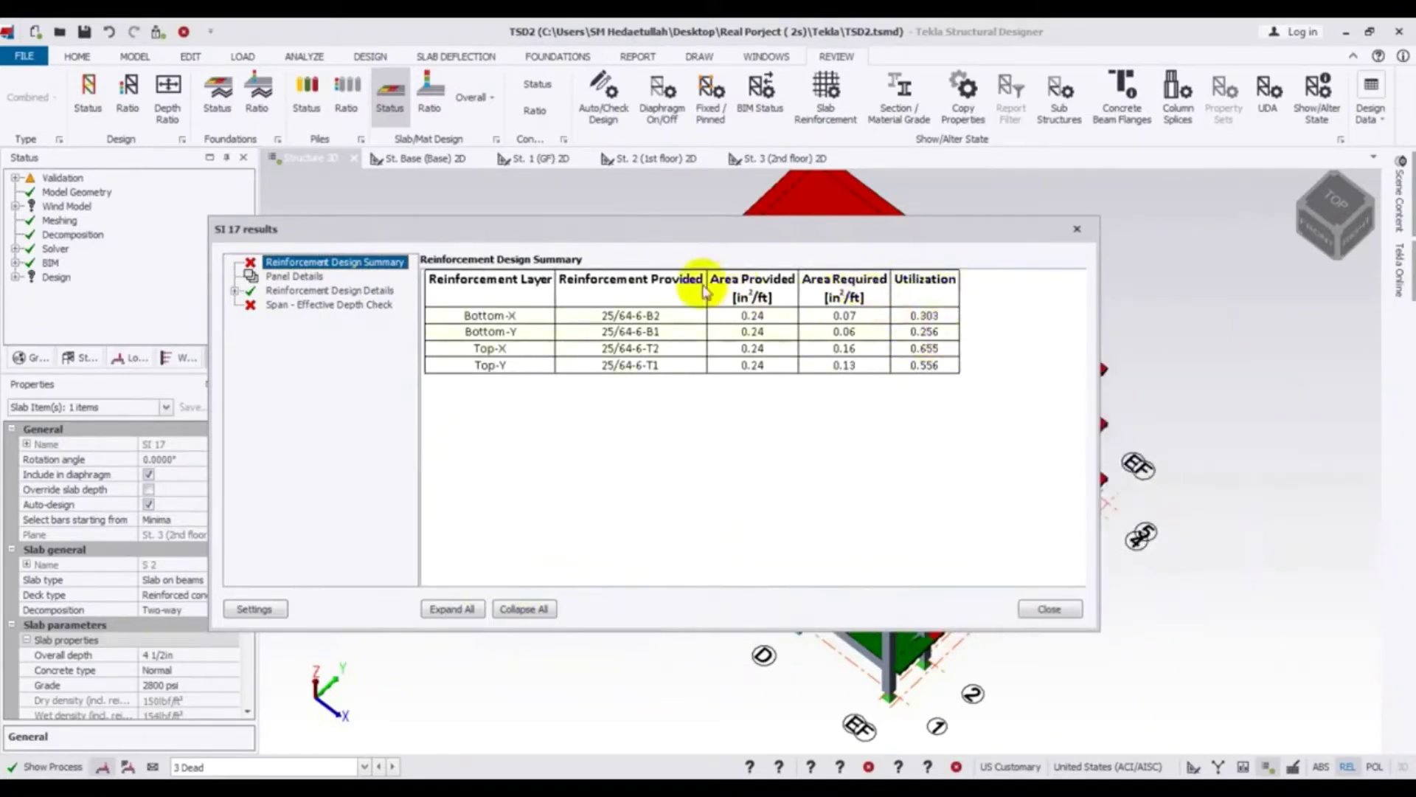
click(752, 315)
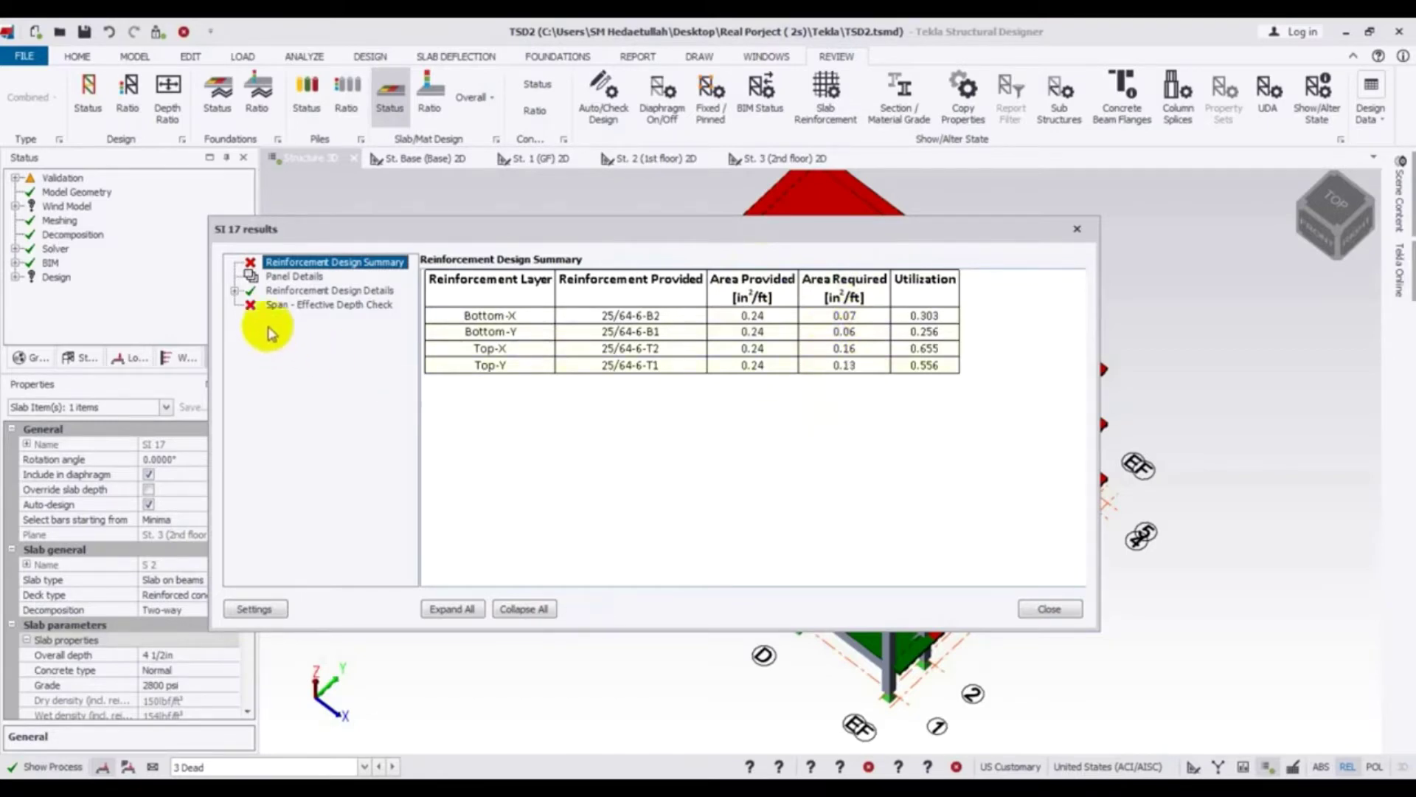
click(270, 305)
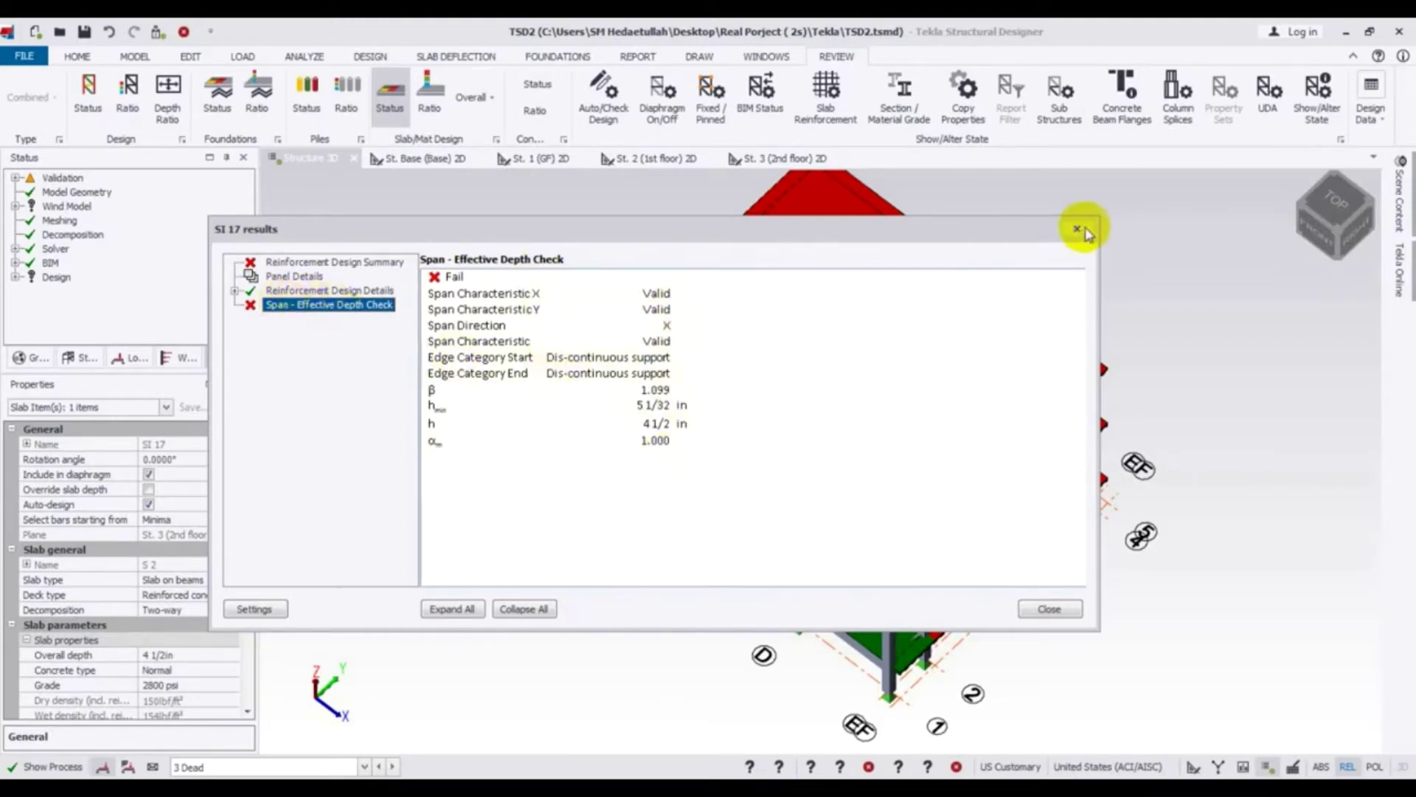
Step: Review the SI 17 Panel Details, then close the results window
click(295, 278)
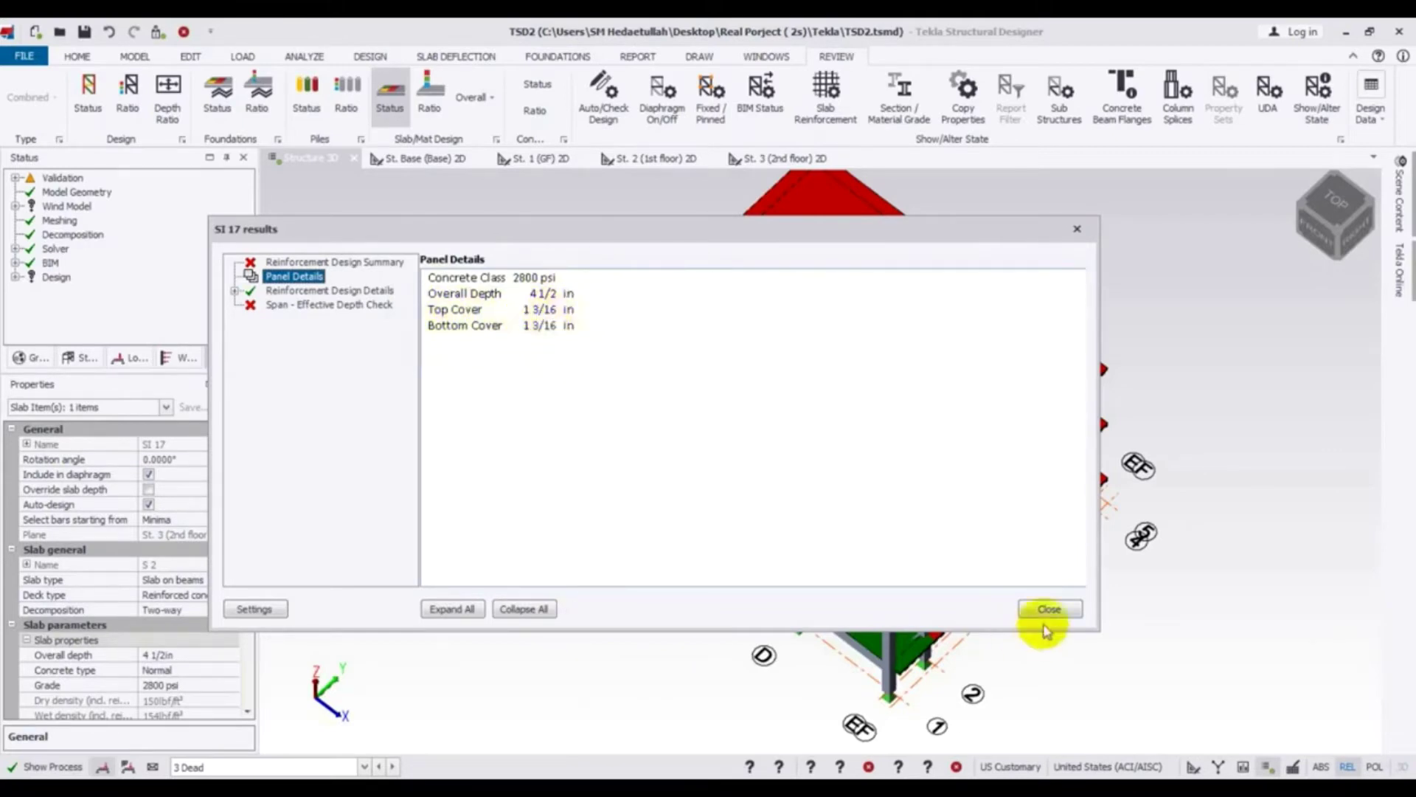
click(1040, 609)
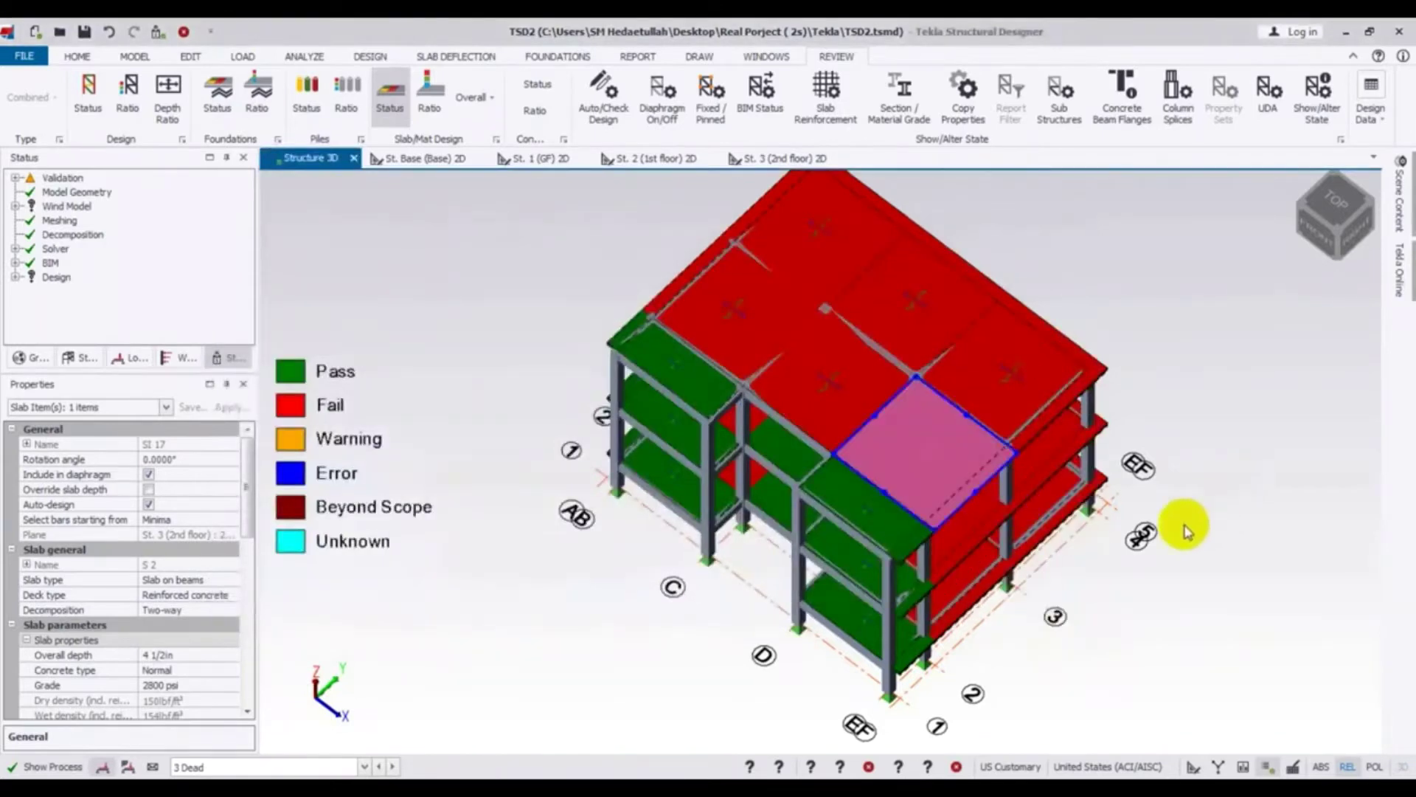
Step: Hide the Concrete Beam and Concrete Column layers in Scene Content
mouse_move(1212, 521)
middle_down()
mouse_move(1201, 493)
mouse_move(1204, 521)
middle_up()
middle_drag(1268, 572, 1252, 560)
click(1400, 199)
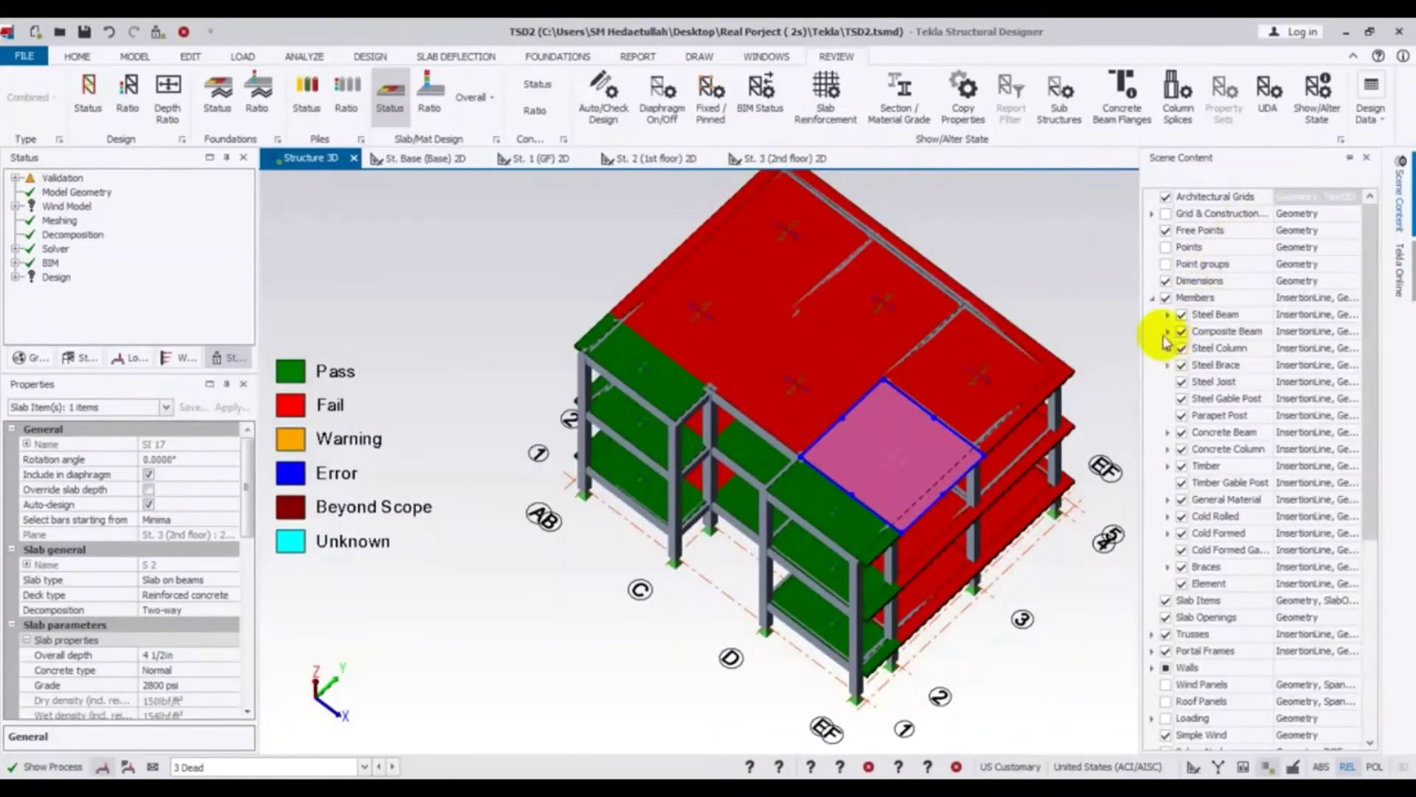
click(1181, 432)
click(1182, 448)
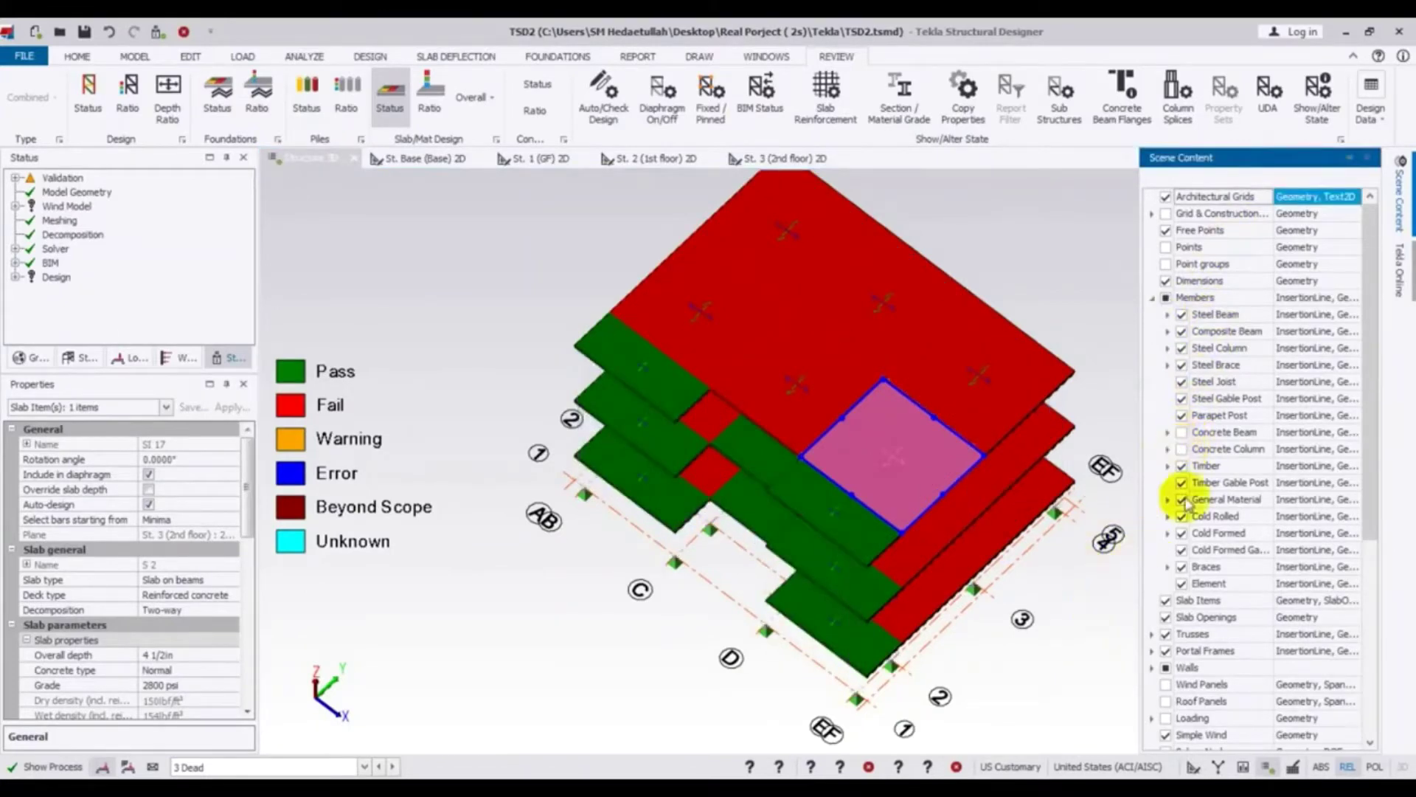
Step: Window-select all 24 slabs from a low side-on view
middle_drag(1059, 642, 764, 465)
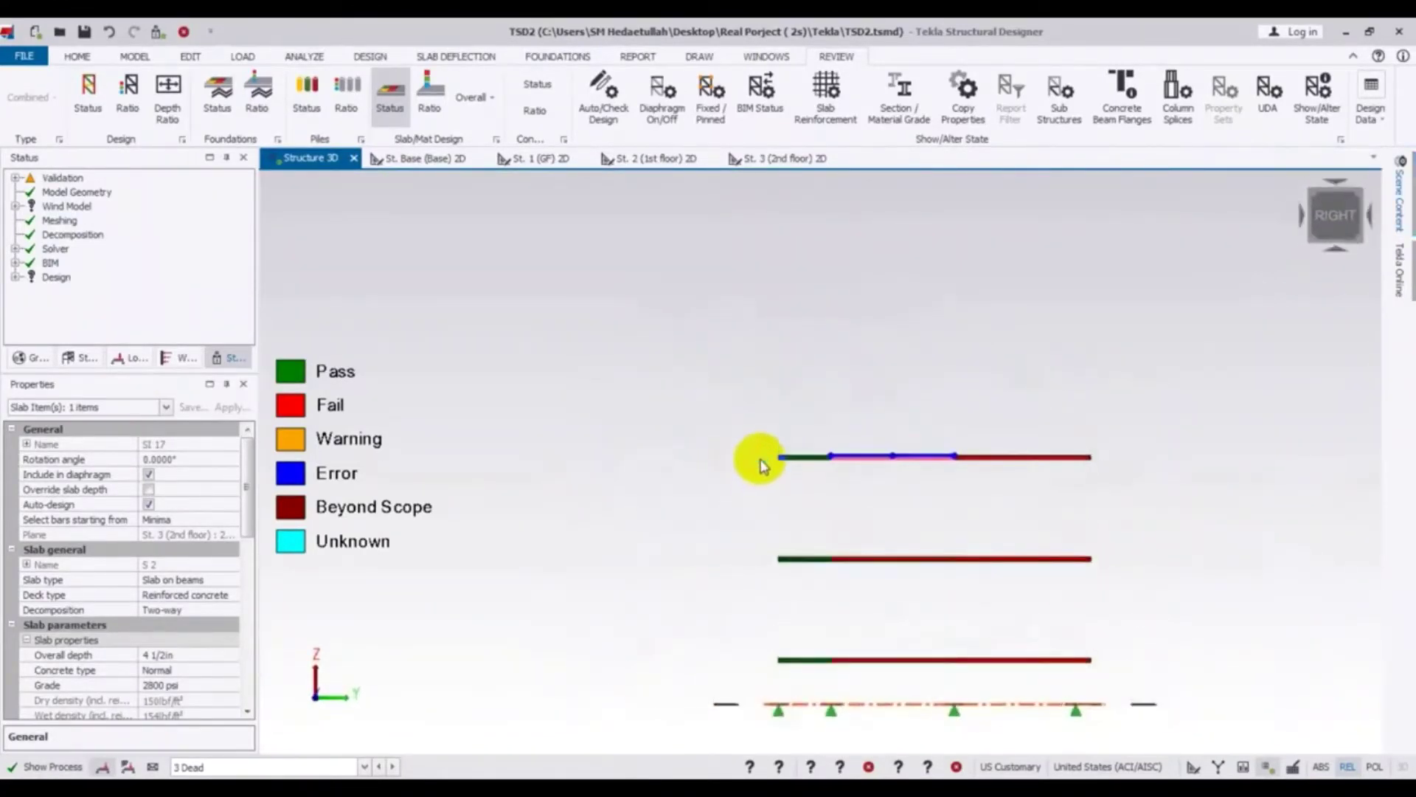
click(763, 464)
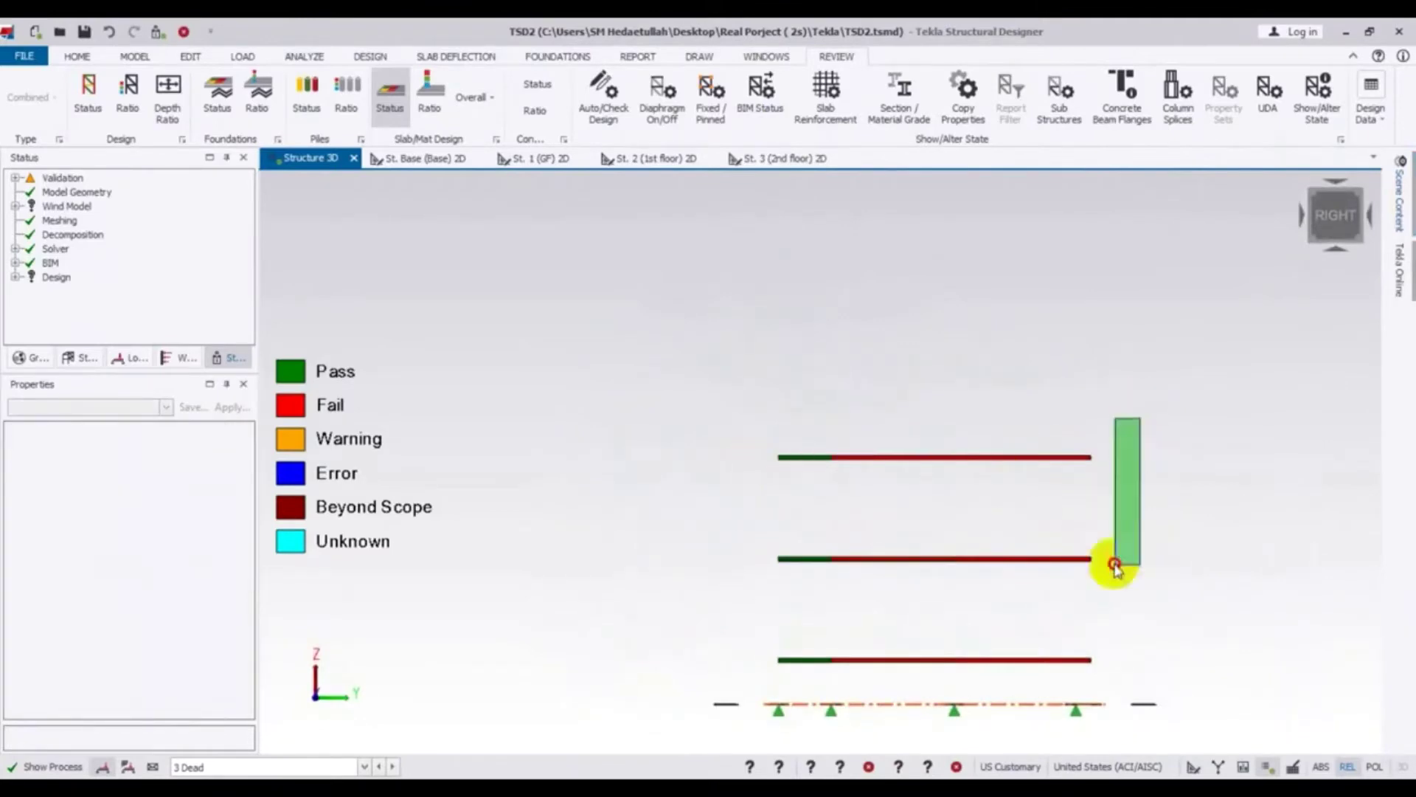
drag(1140, 417, 688, 671)
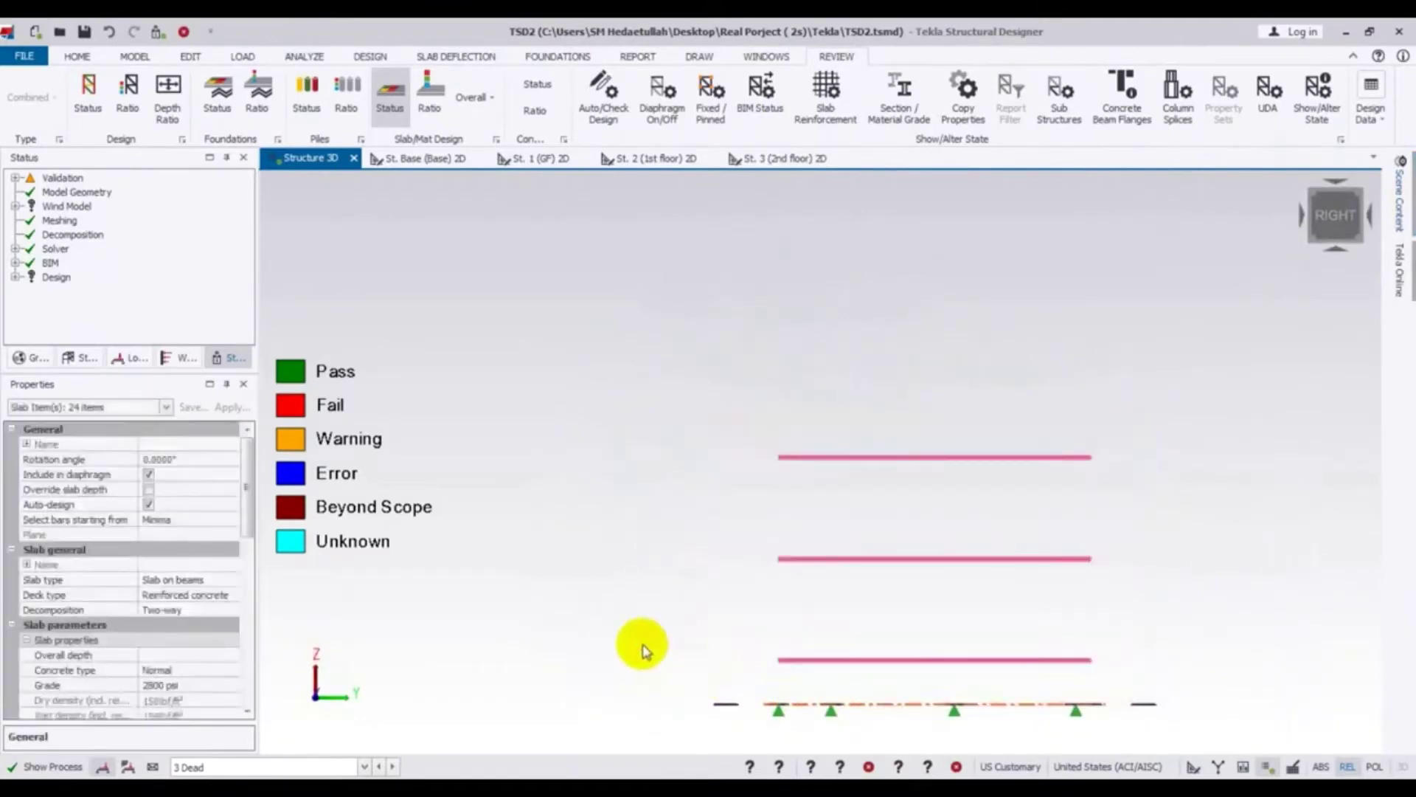
drag(246, 490, 255, 683)
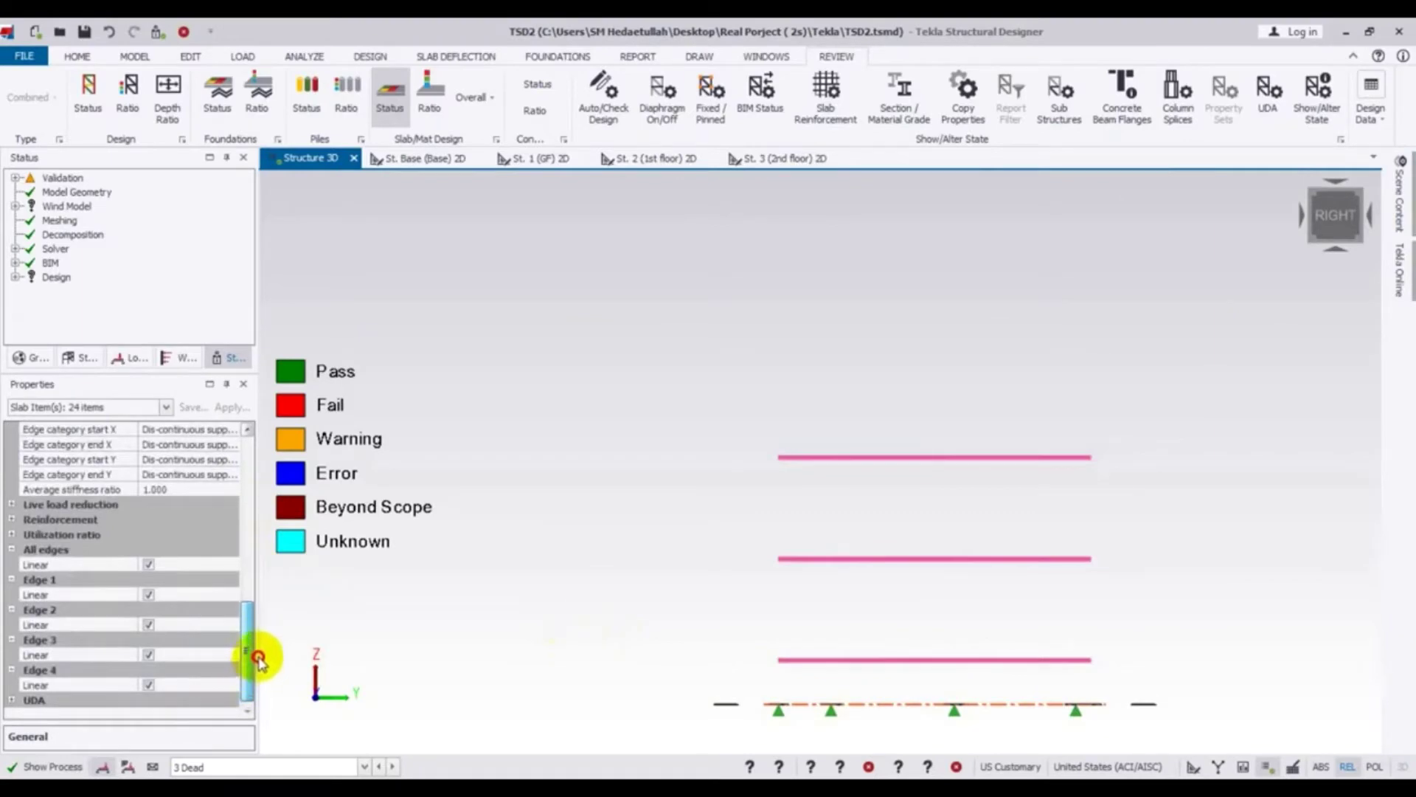
Step: Change the slabs' top bars type from mesh to Loose bars
click(12, 534)
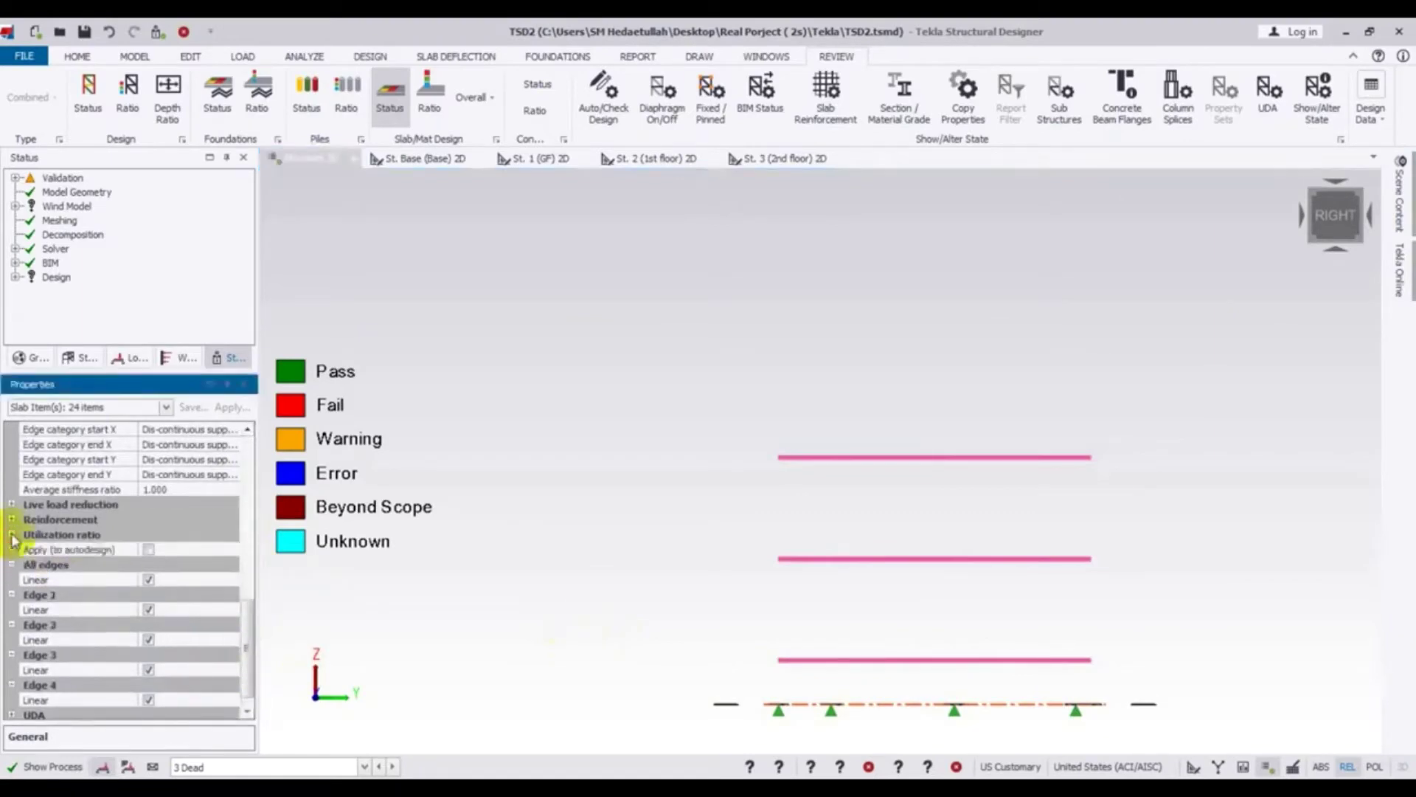
click(11, 535)
click(13, 520)
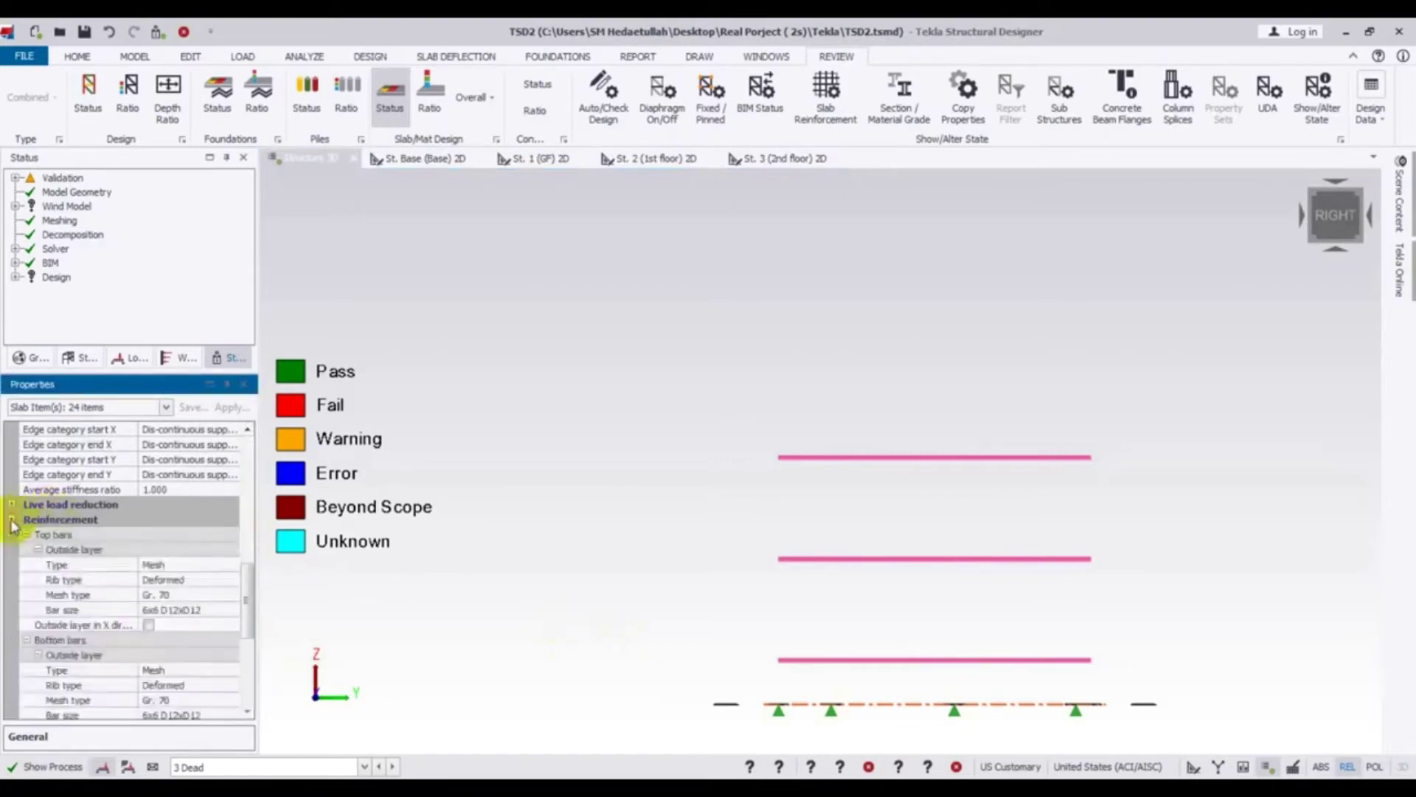
drag(248, 596, 250, 612)
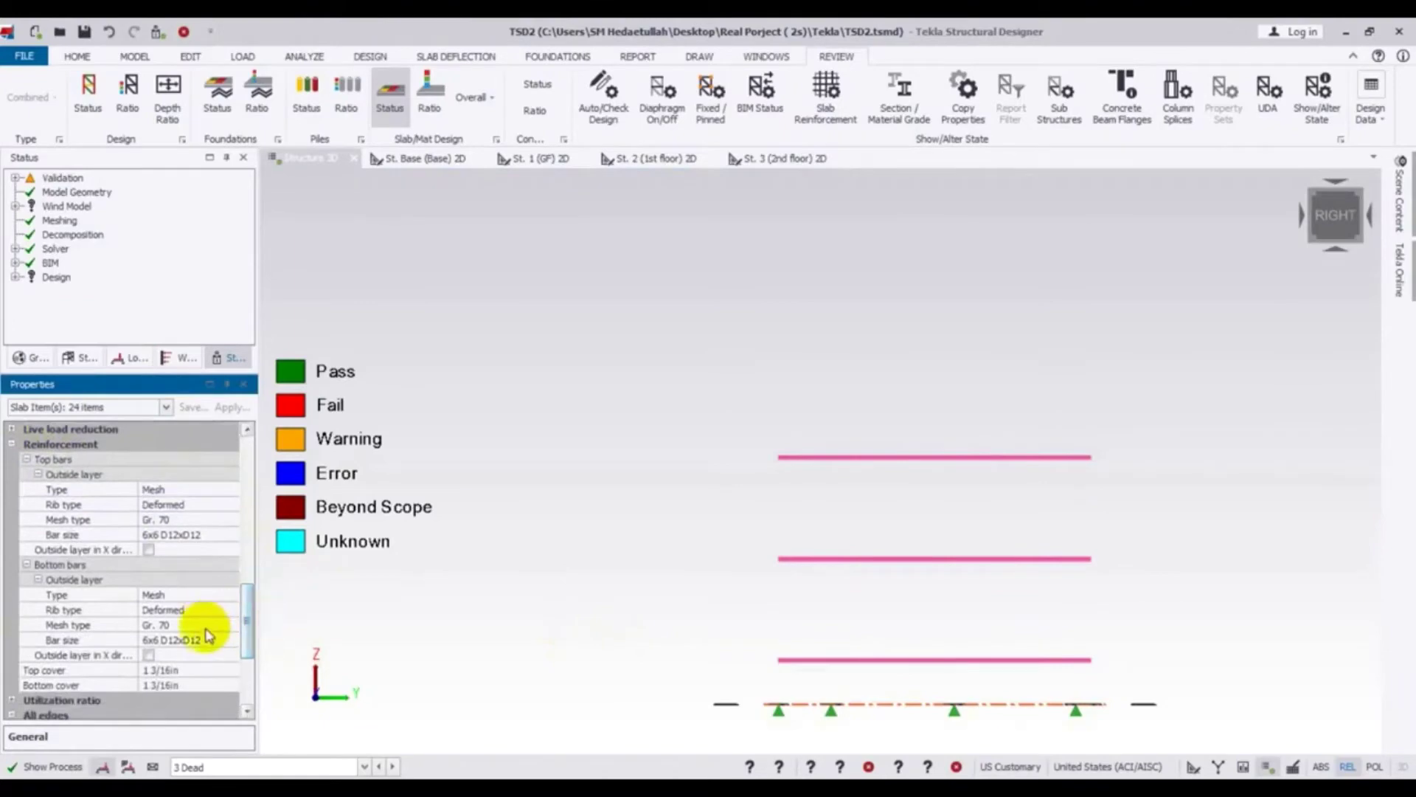
click(209, 519)
click(231, 522)
click(231, 522)
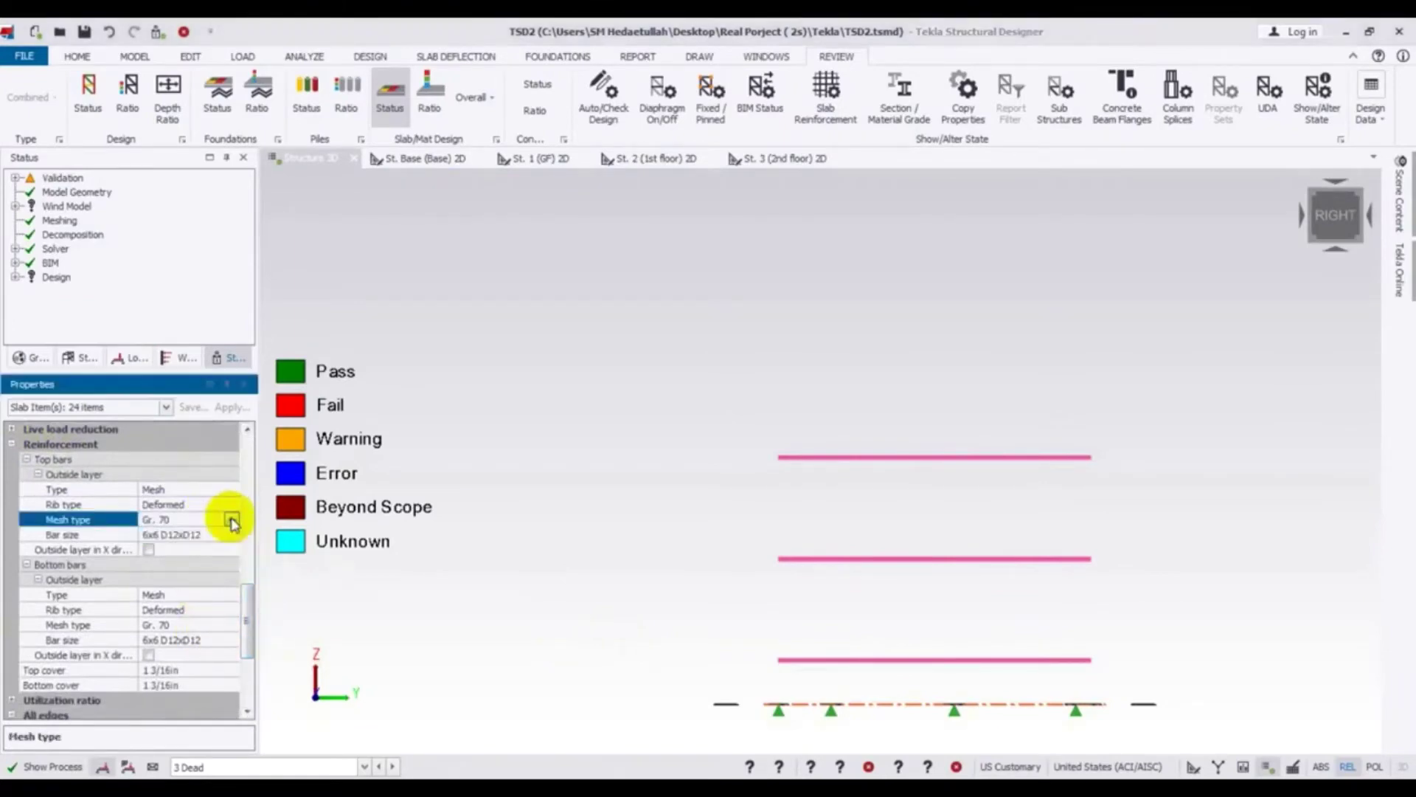
click(234, 522)
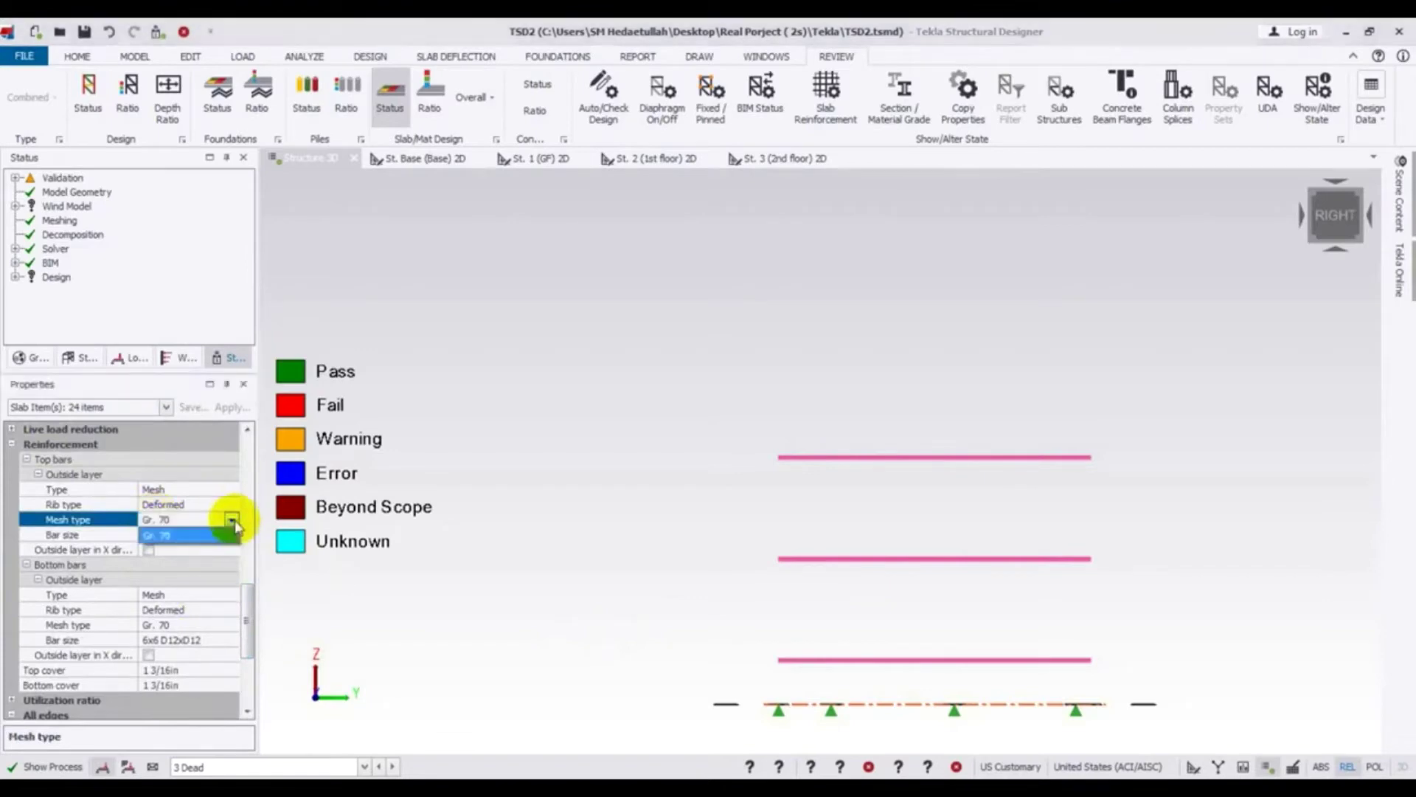
click(186, 535)
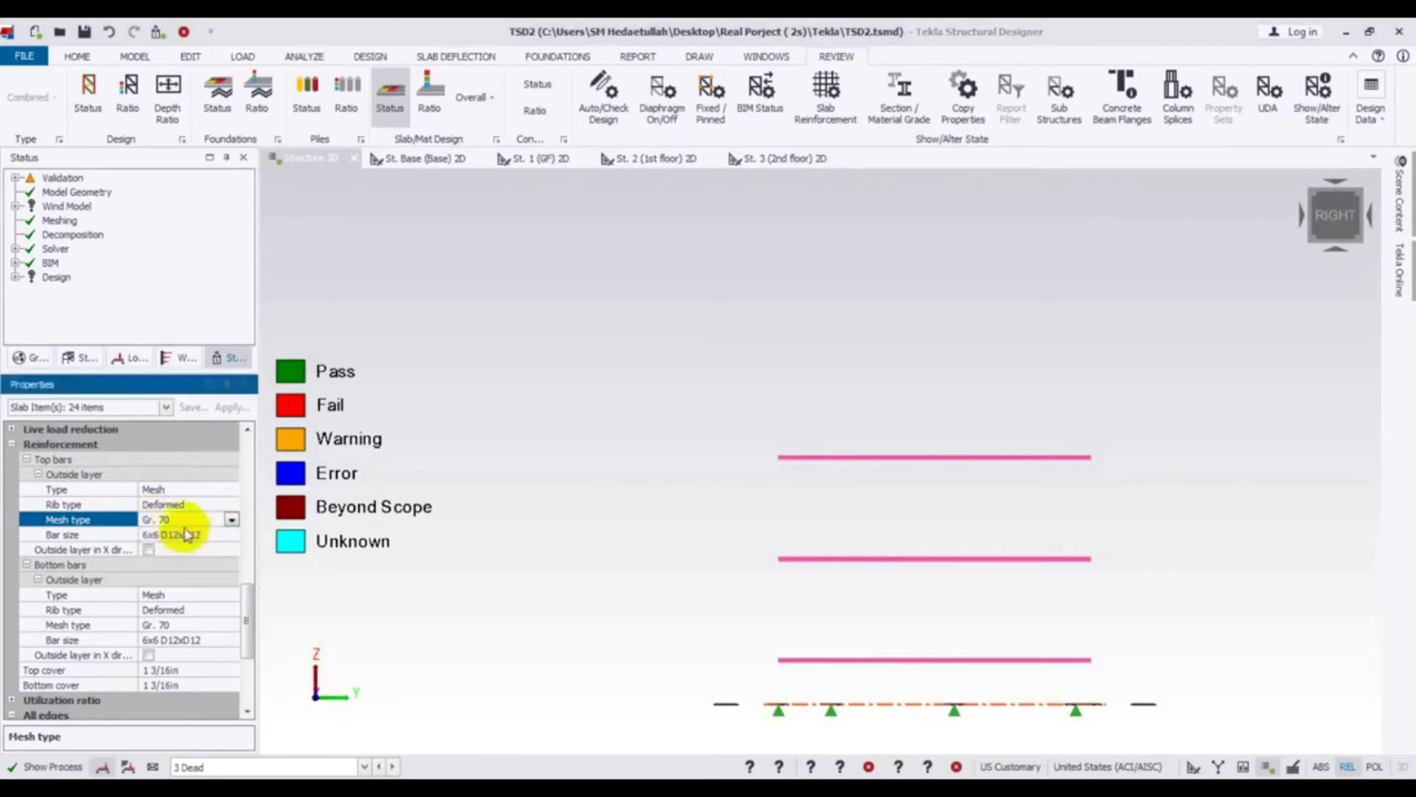
click(238, 532)
click(221, 490)
click(231, 503)
click(232, 490)
click(232, 490)
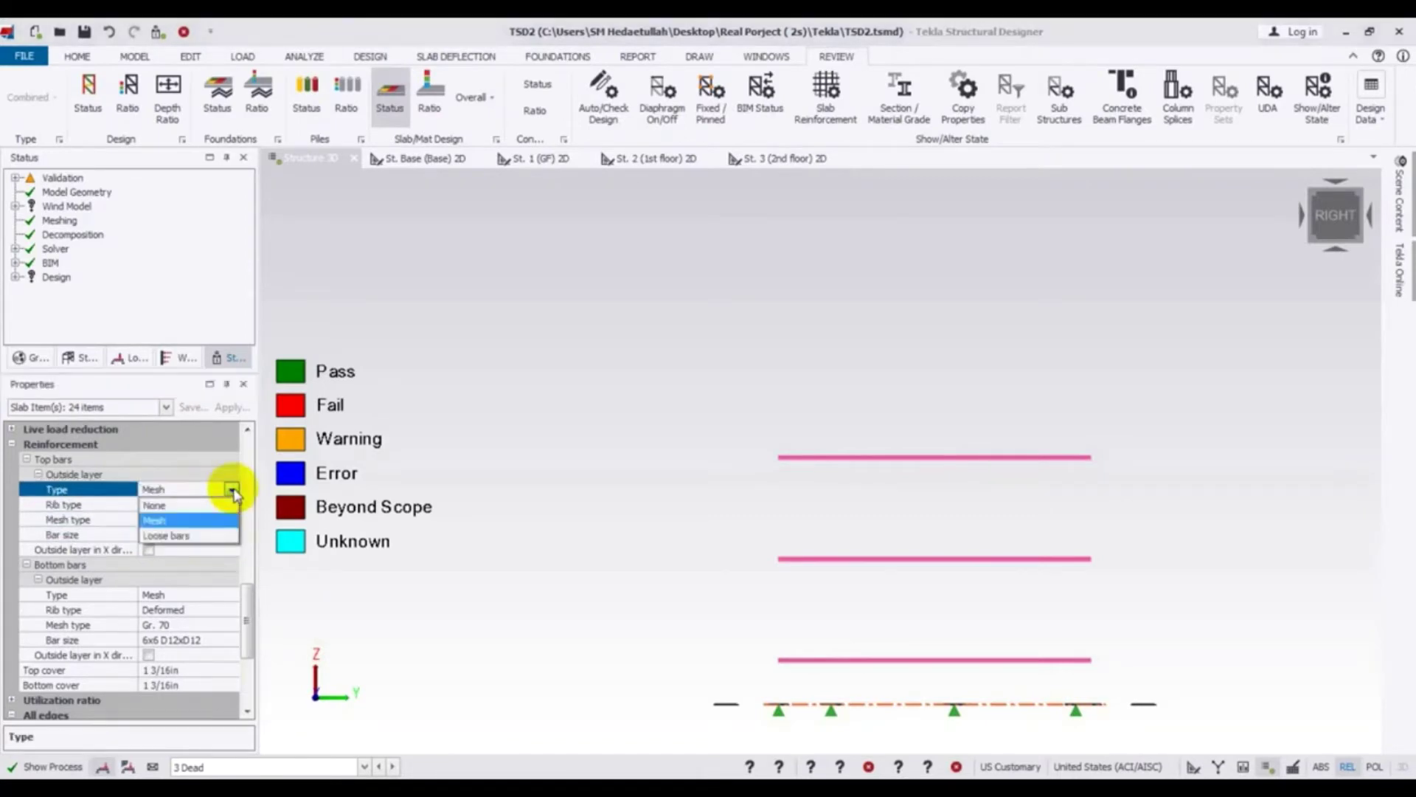
click(195, 536)
click(214, 534)
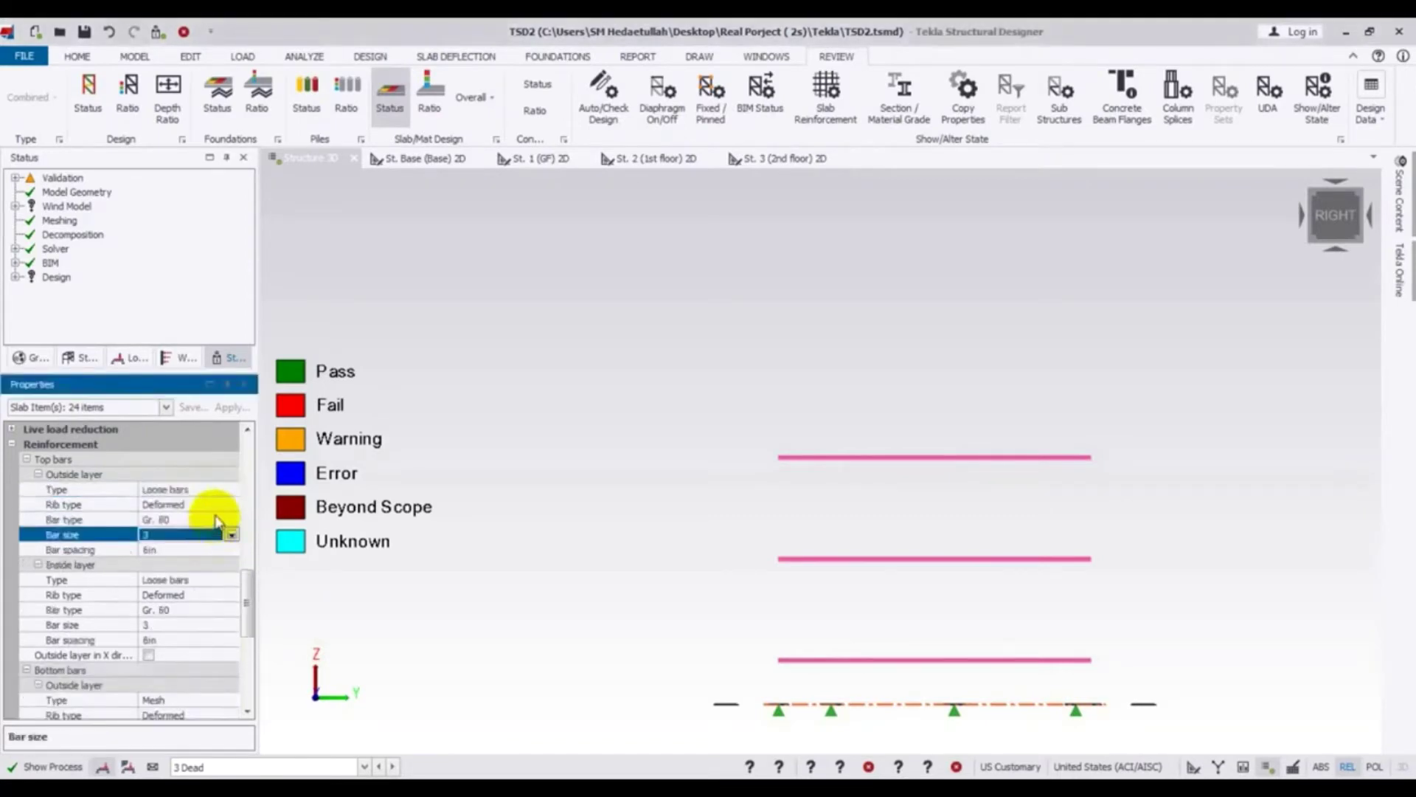
scroll(233, 568, up, 2)
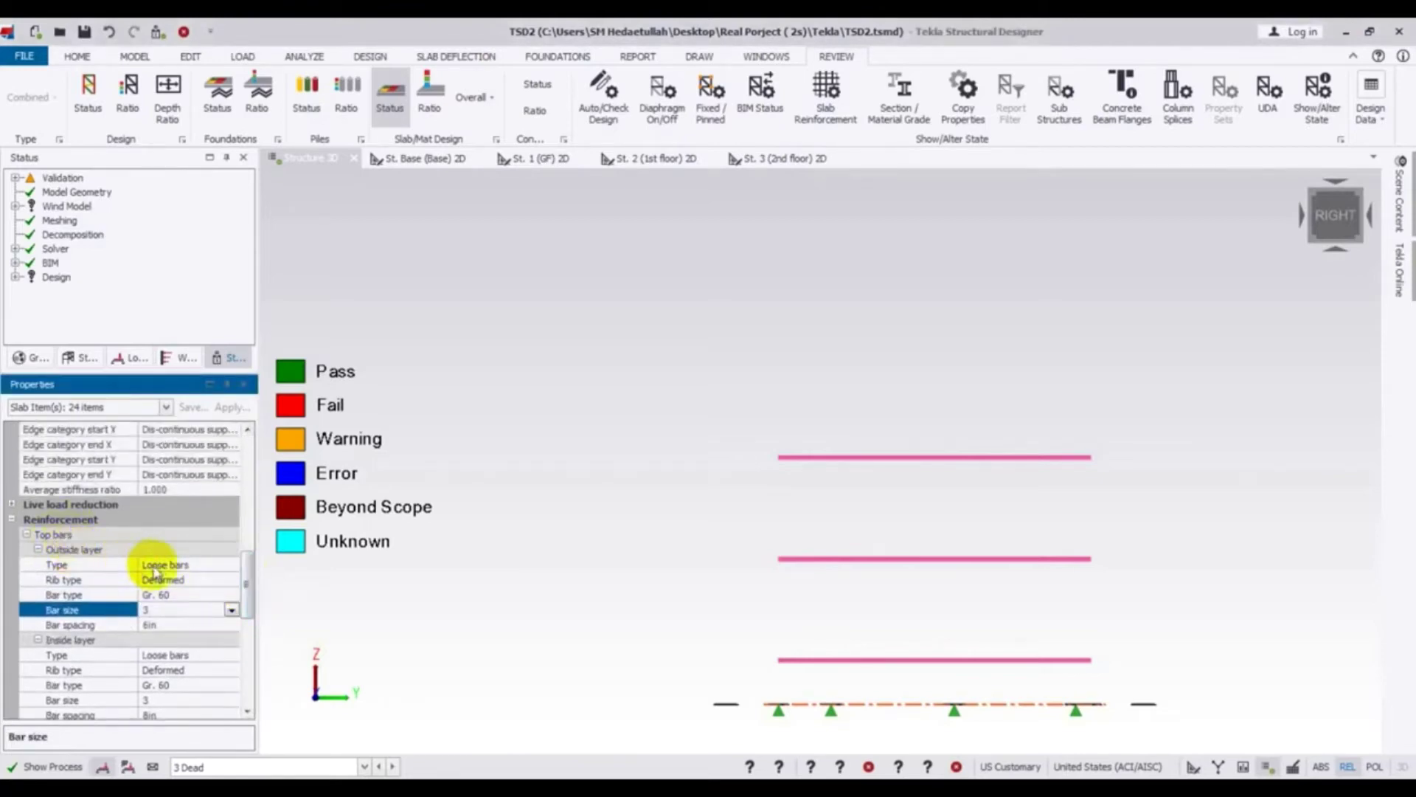
Step: Set the top outside-layer bar spacing to 8in
click(185, 596)
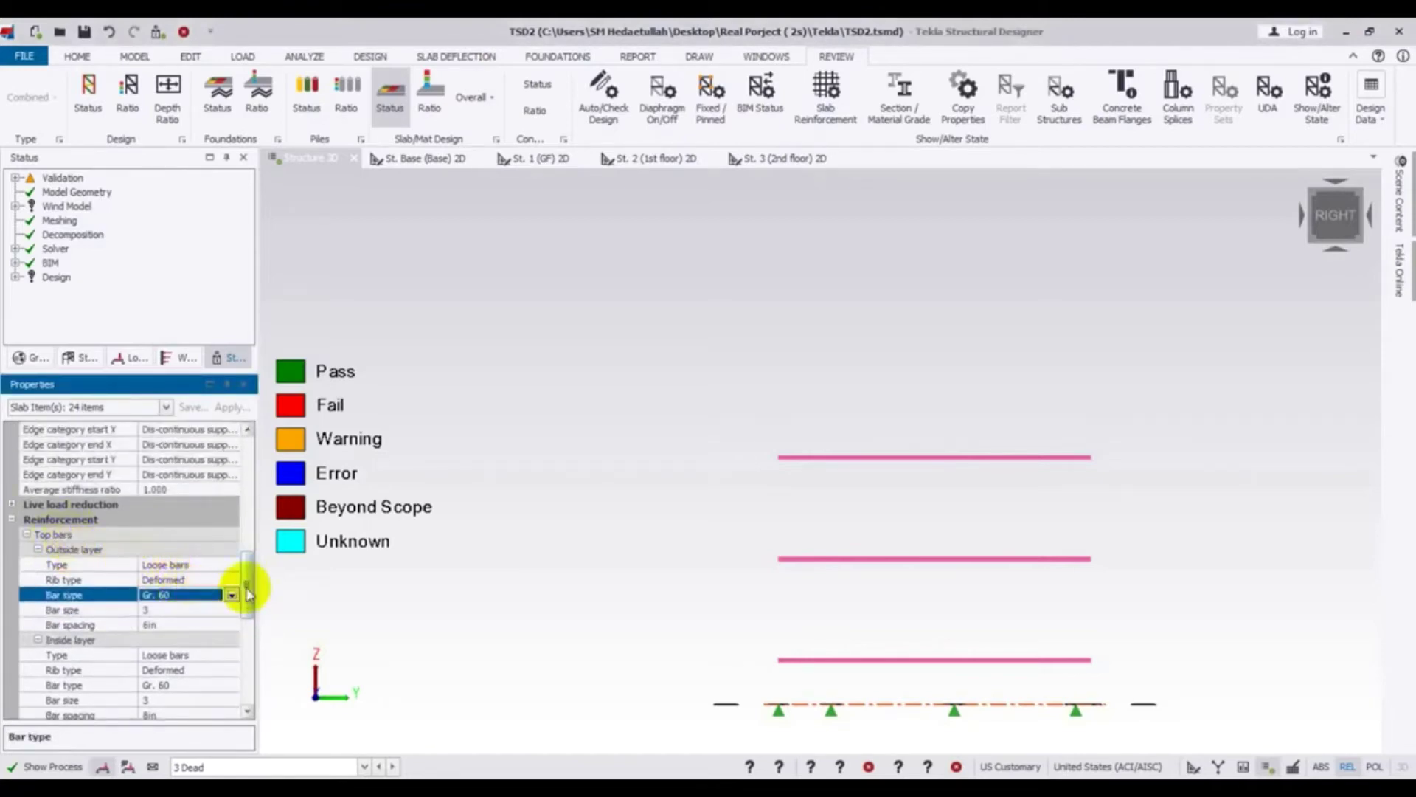
click(177, 609)
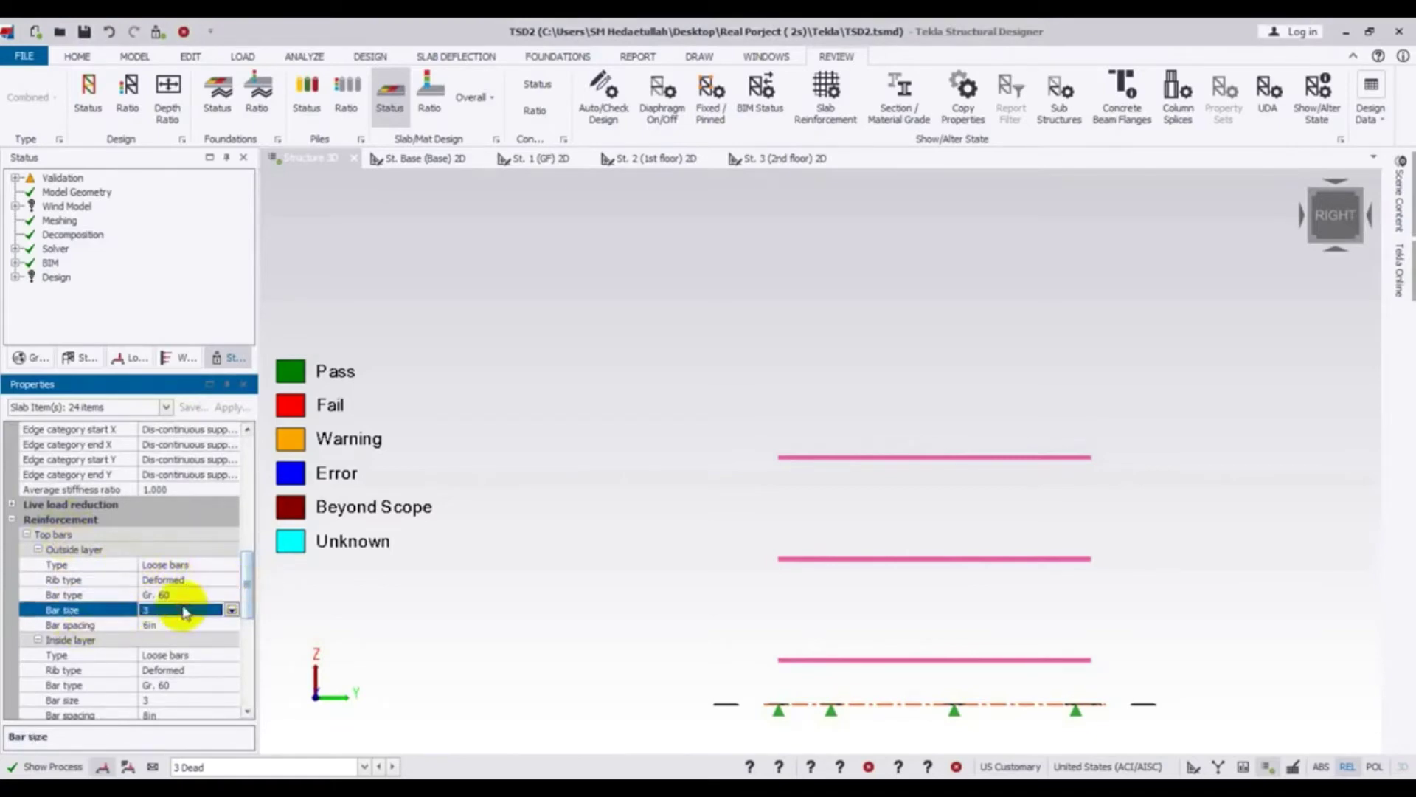
drag(246, 578, 247, 594)
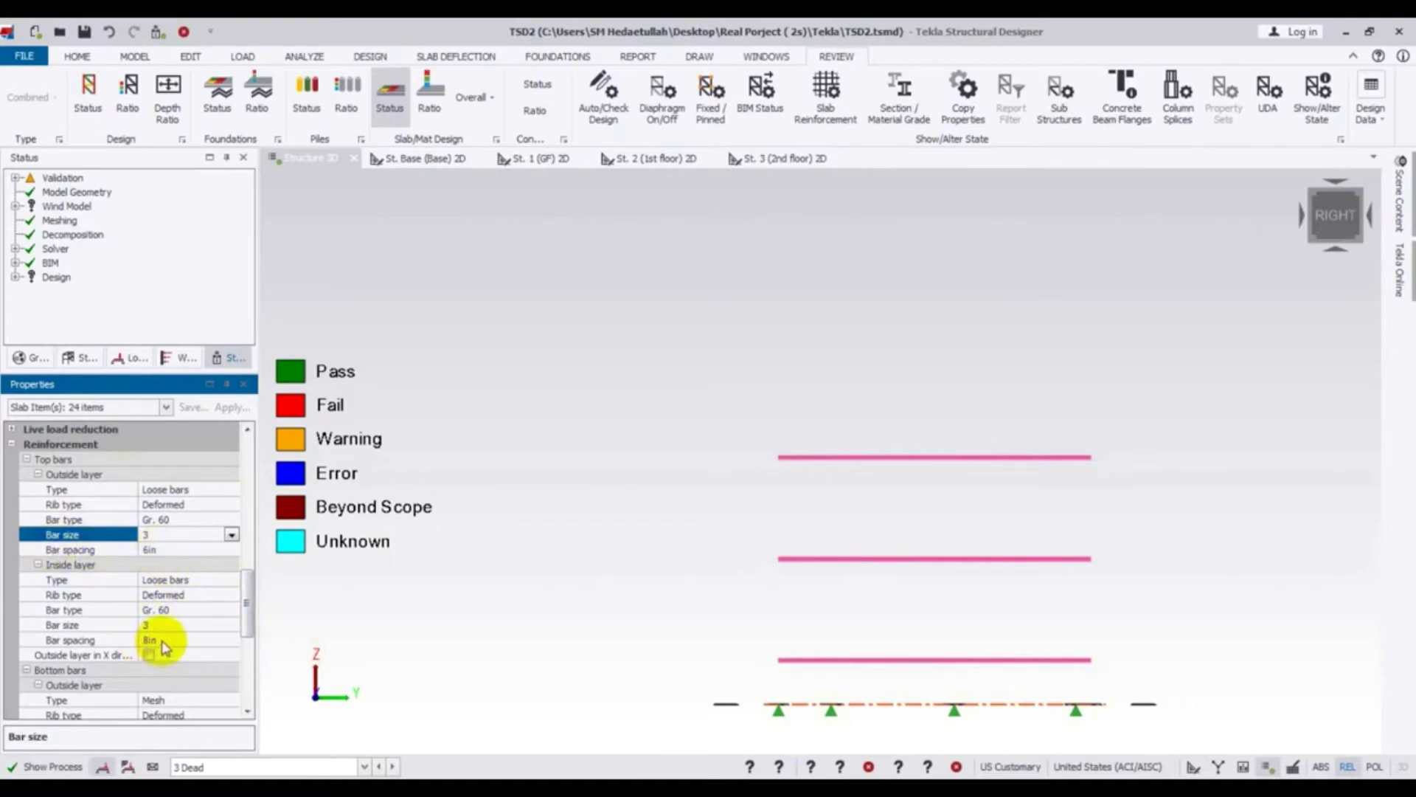
click(157, 549)
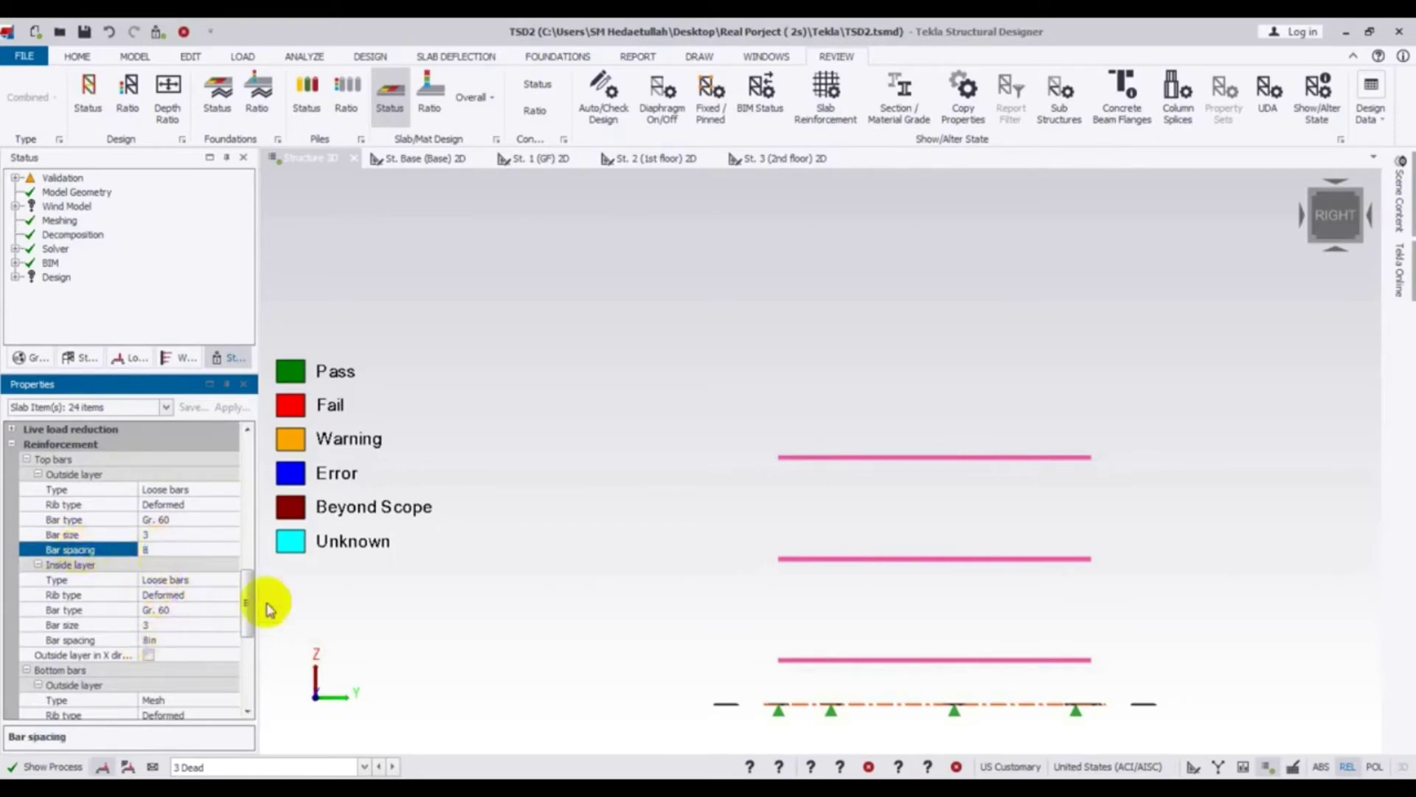
key(Return)
Step: Change the bottom bars type from mesh to Loose bars (Gr. 60, size 3)
click(199, 597)
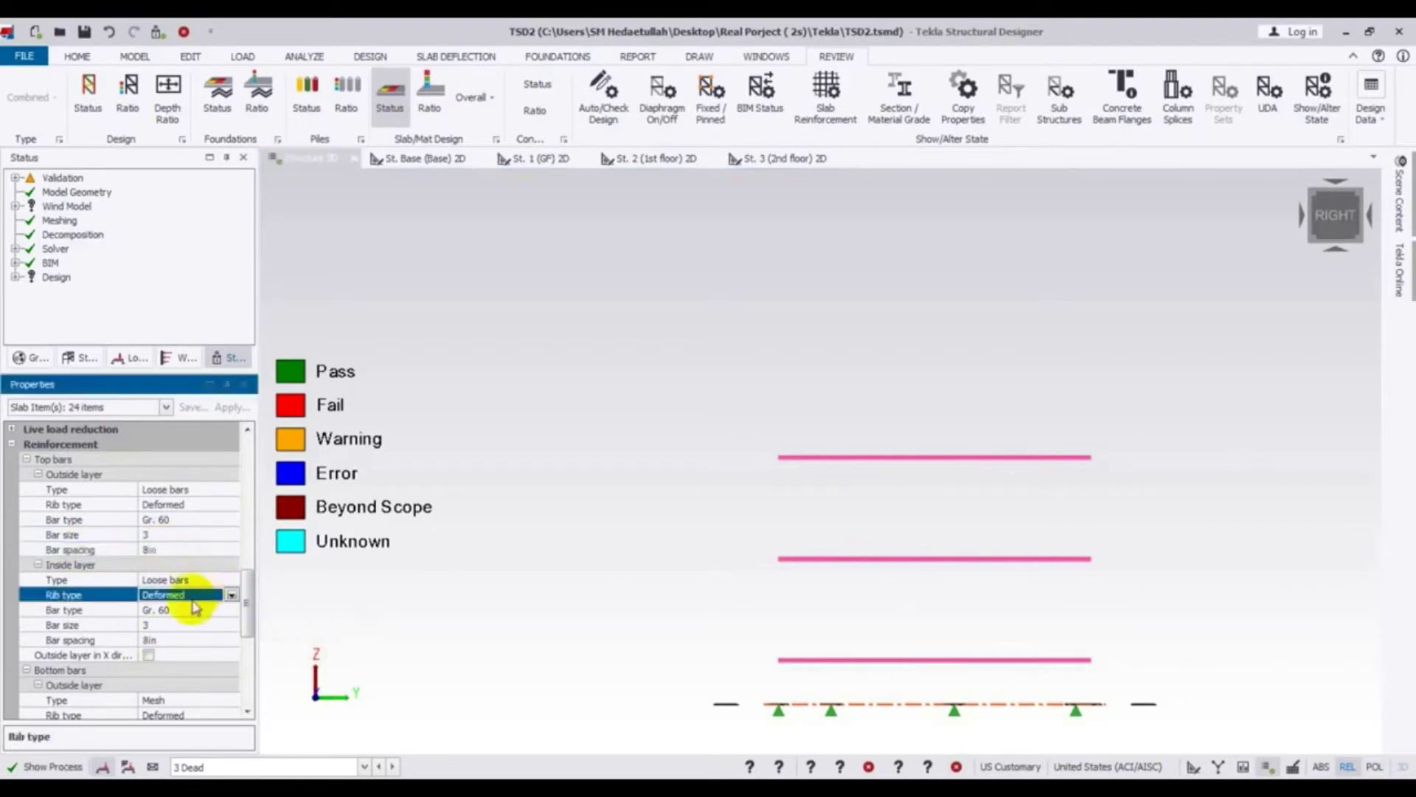
drag(245, 612, 250, 639)
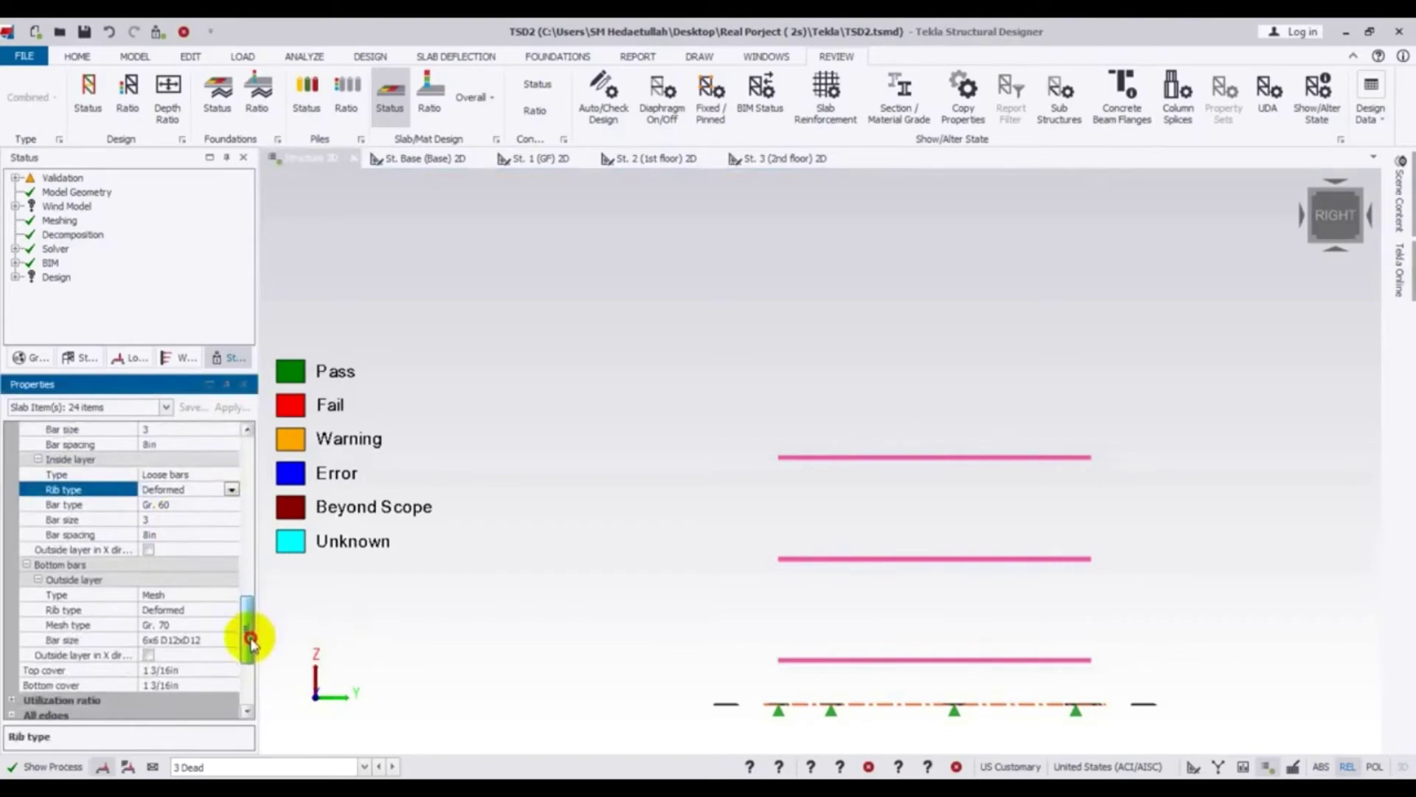
click(190, 616)
click(199, 595)
click(231, 594)
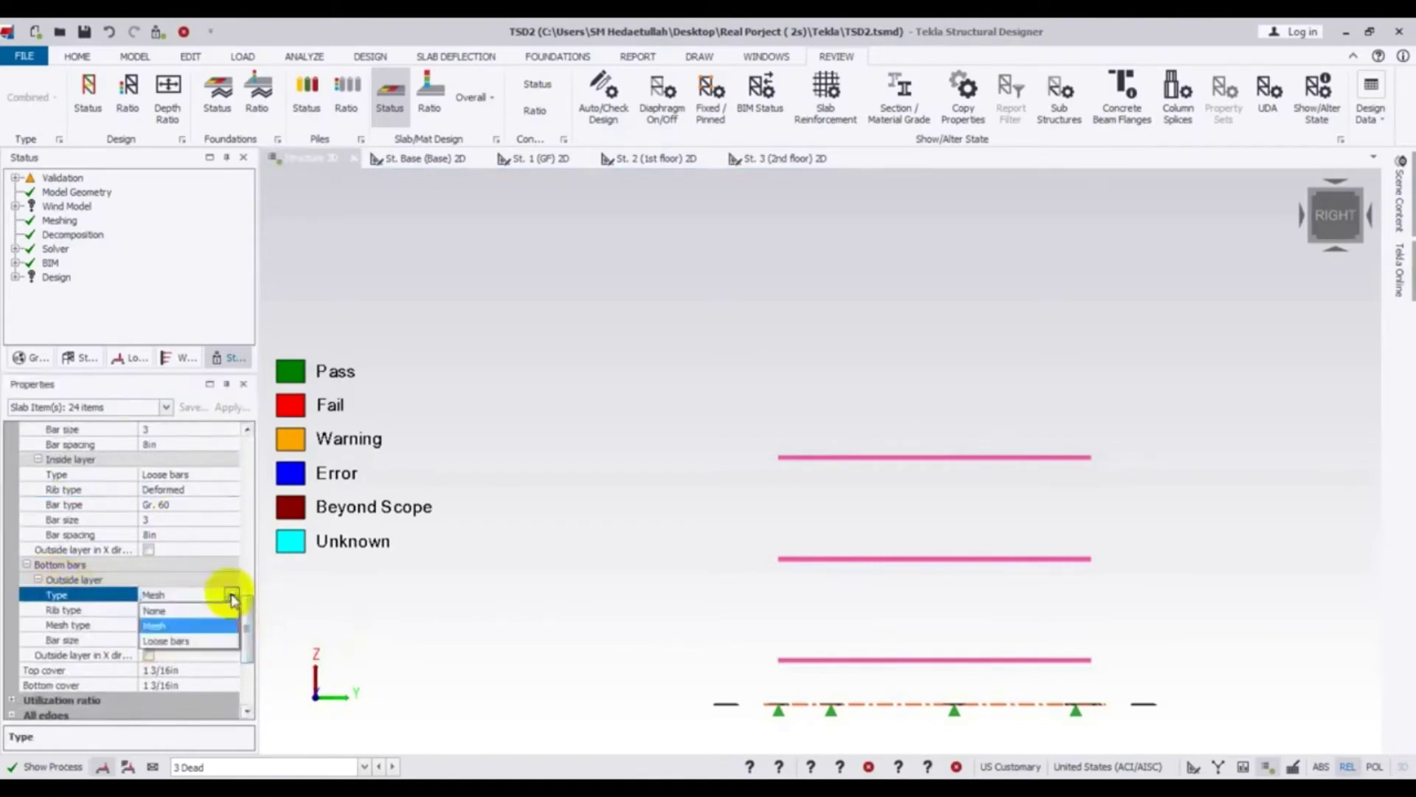
click(193, 640)
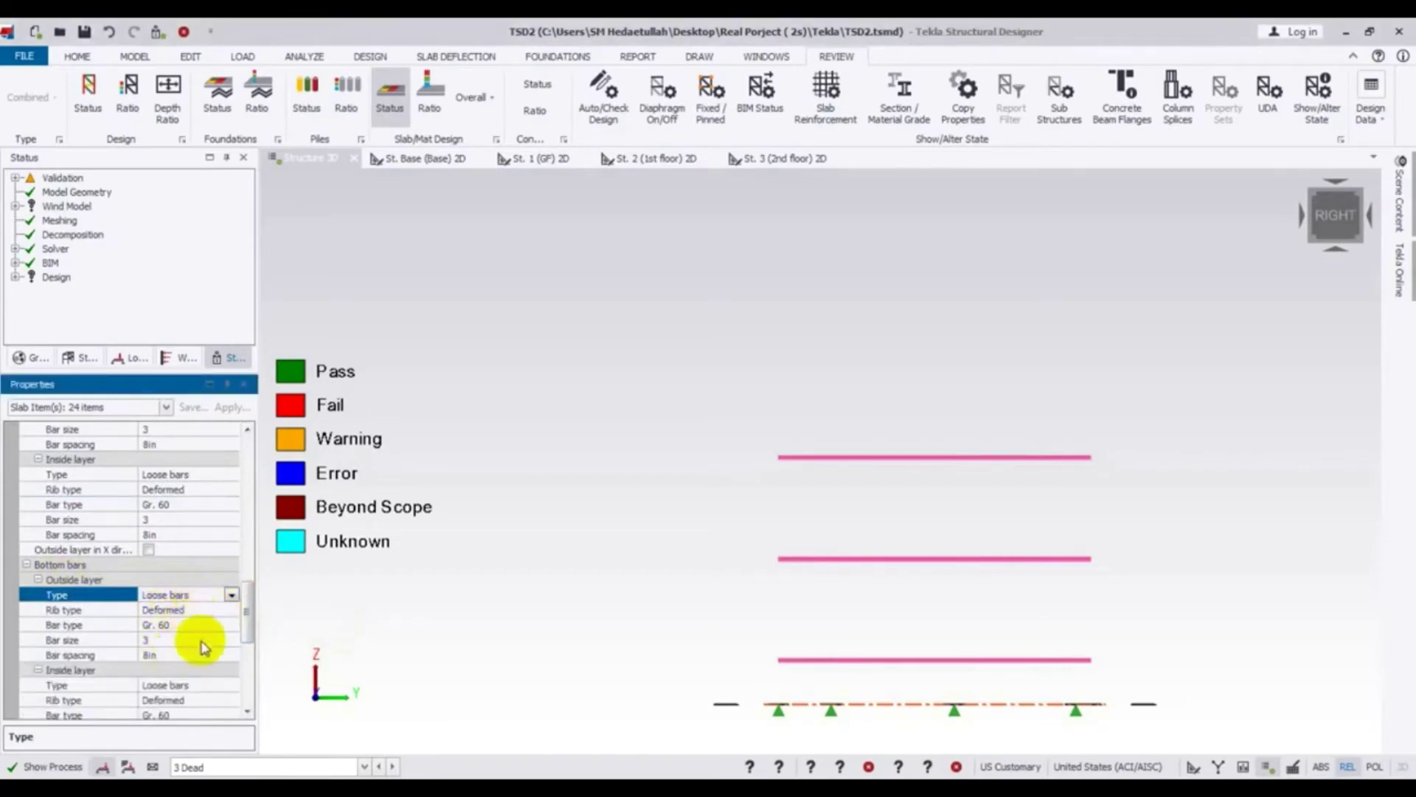
scroll(249, 601, down, 2)
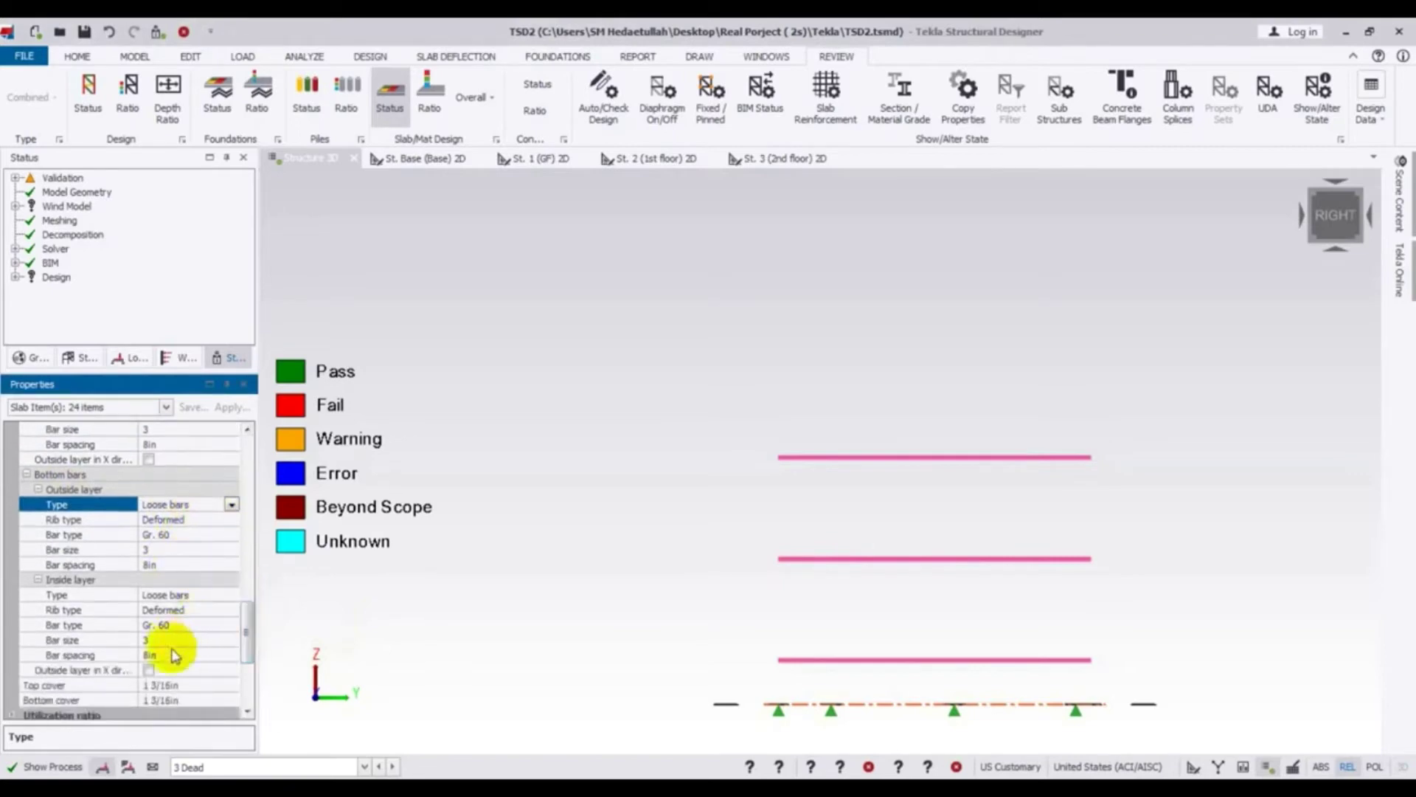
scroll(243, 651, down, 1)
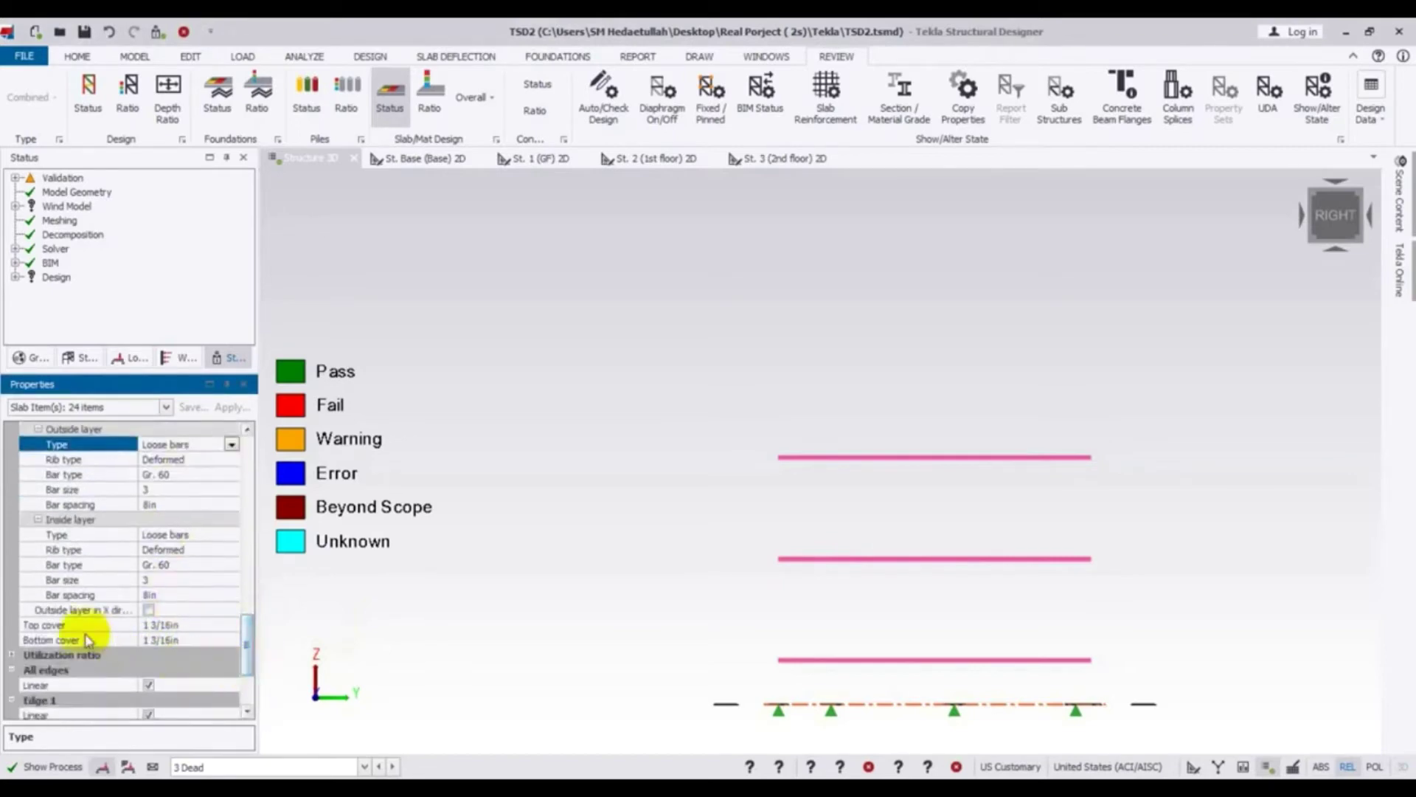
click(164, 626)
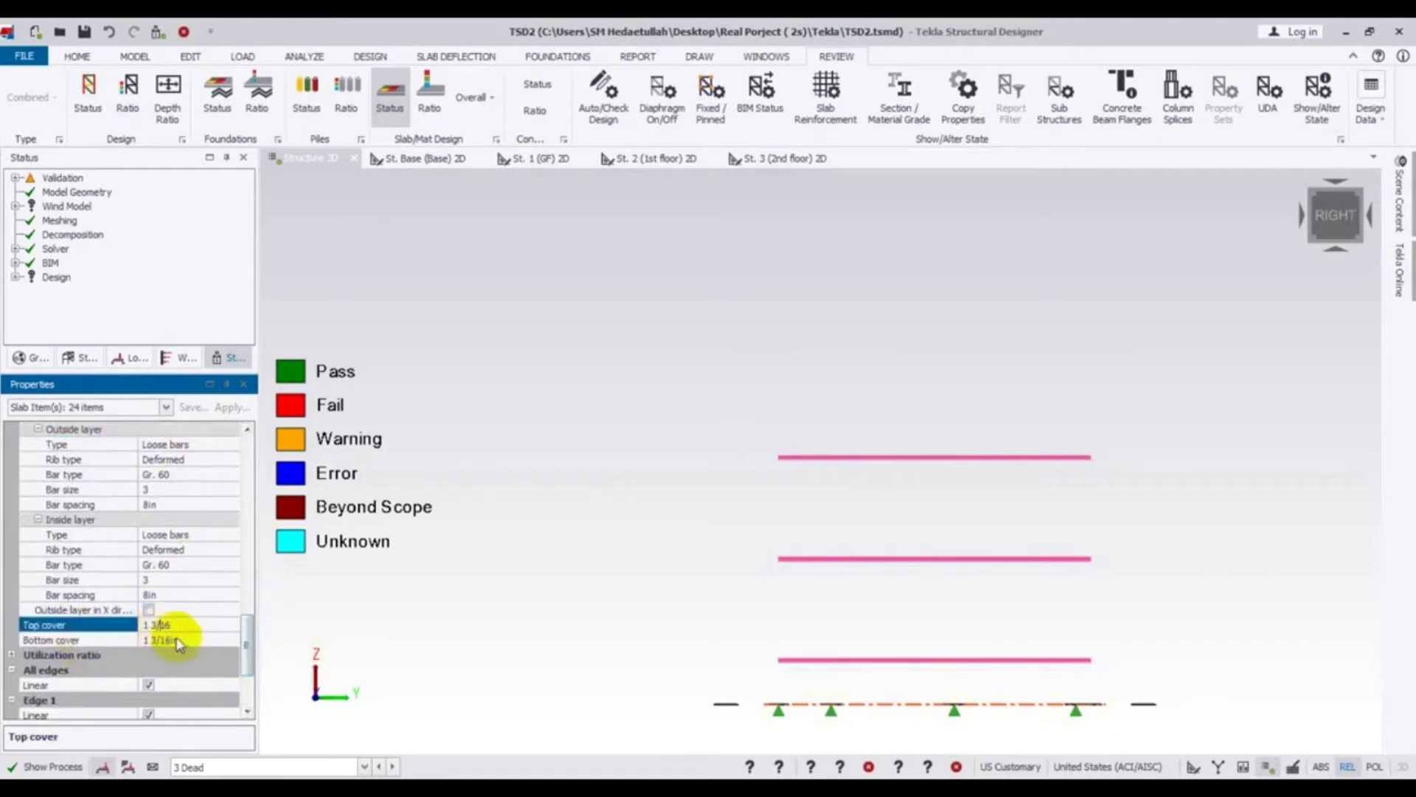
click(187, 640)
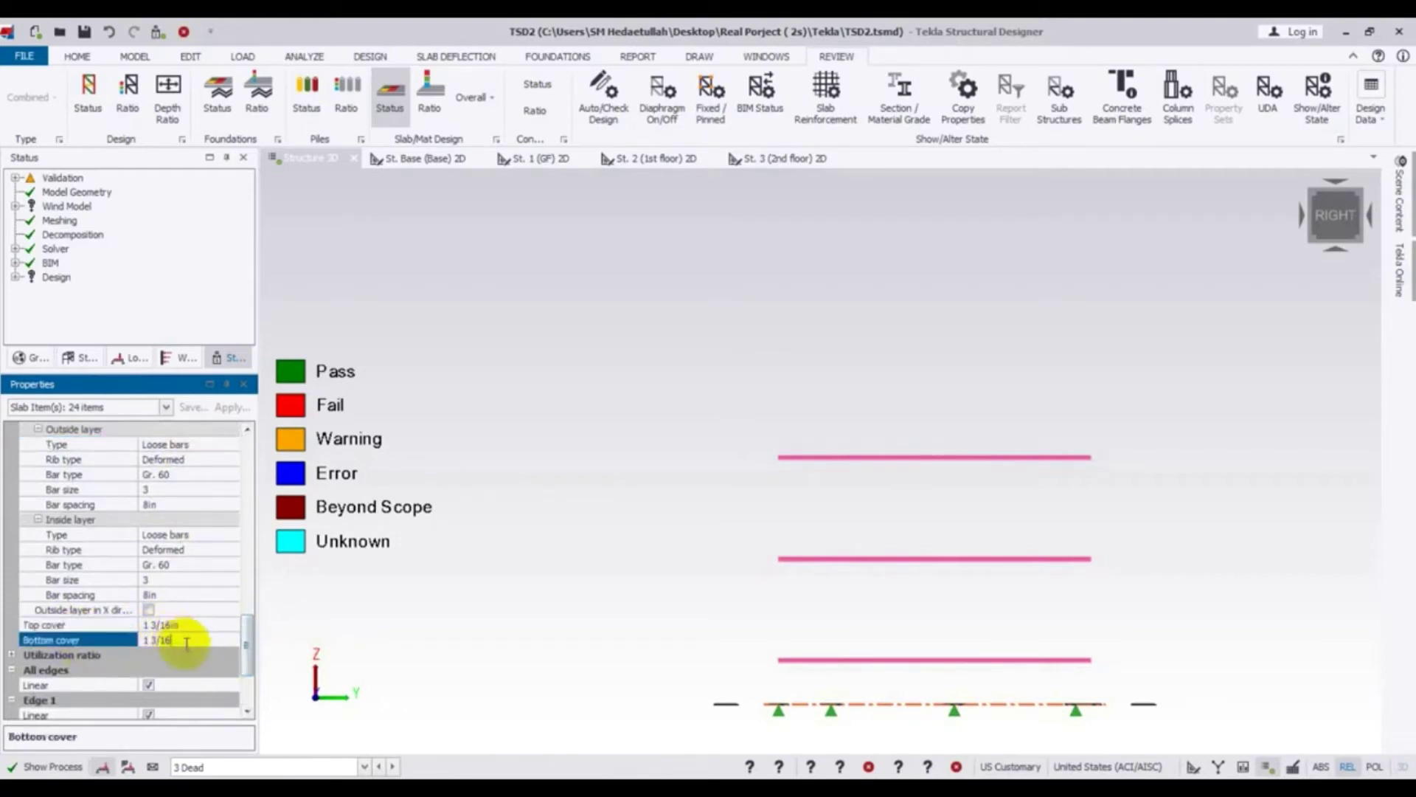
Step: Decline licence activation in the ClassWiz emulator's wizard
click(193, 626)
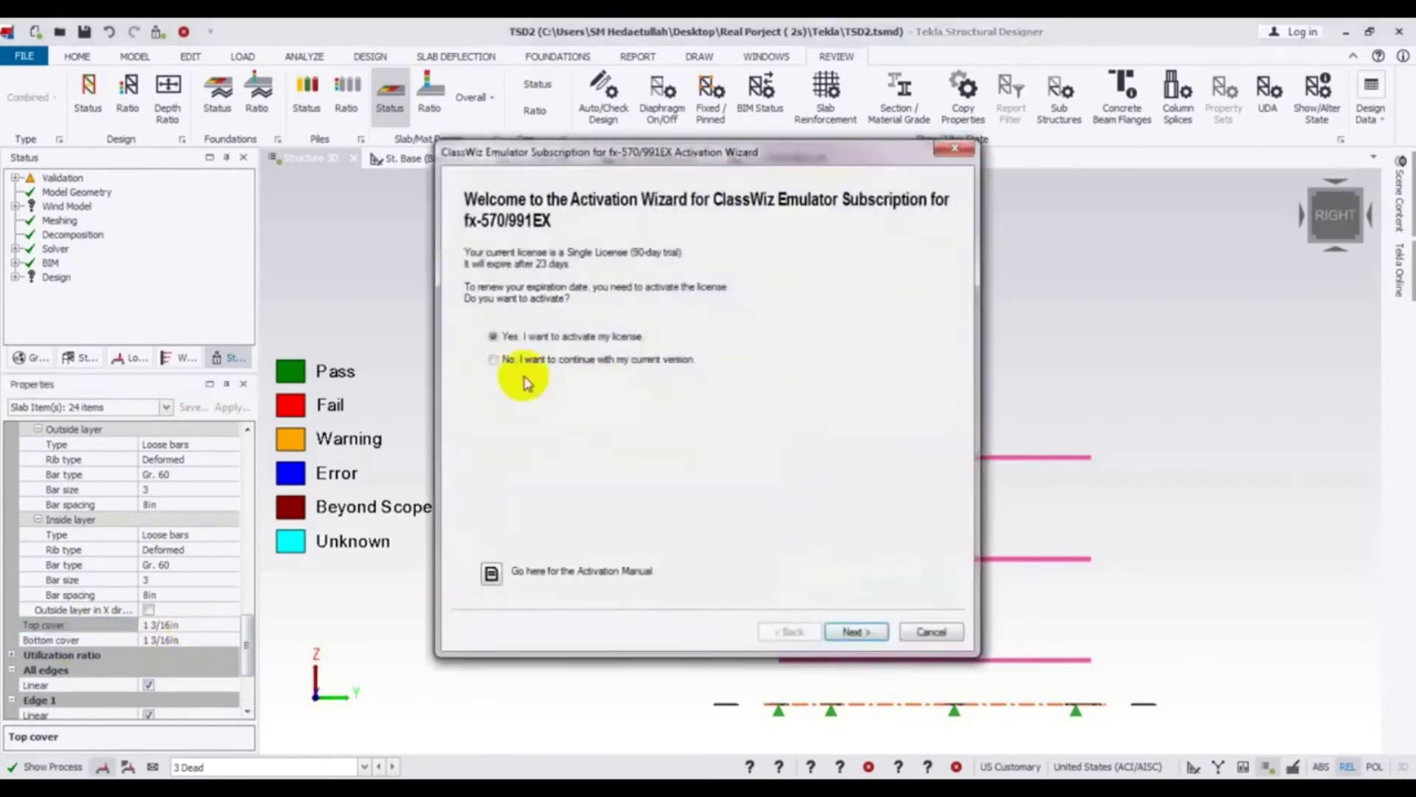
click(516, 361)
click(840, 631)
click(841, 630)
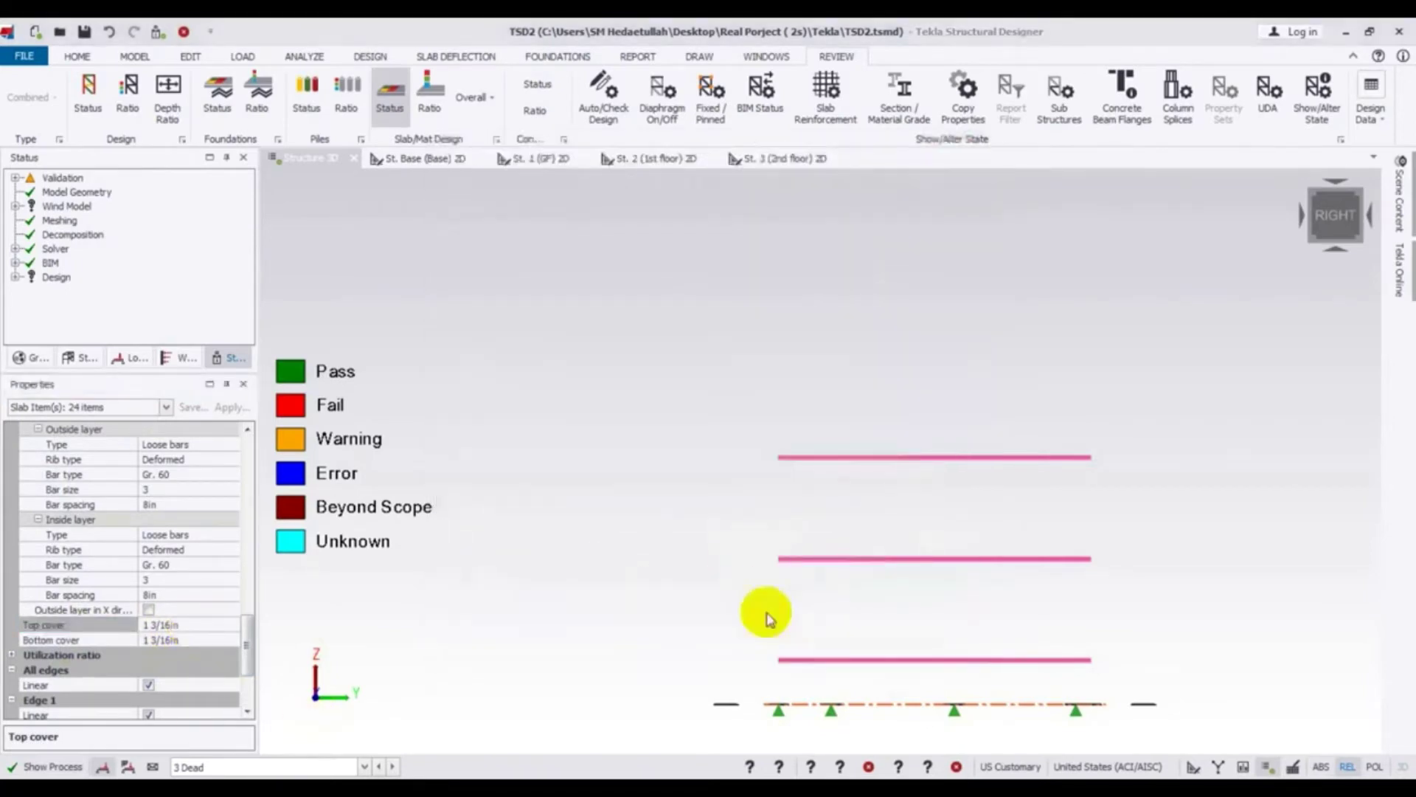
Step: Convert 0.75 to the fraction 3/4 on the calculator, then close the emulator
click(806, 697)
click(856, 697)
click(806, 653)
click(856, 608)
click(1010, 696)
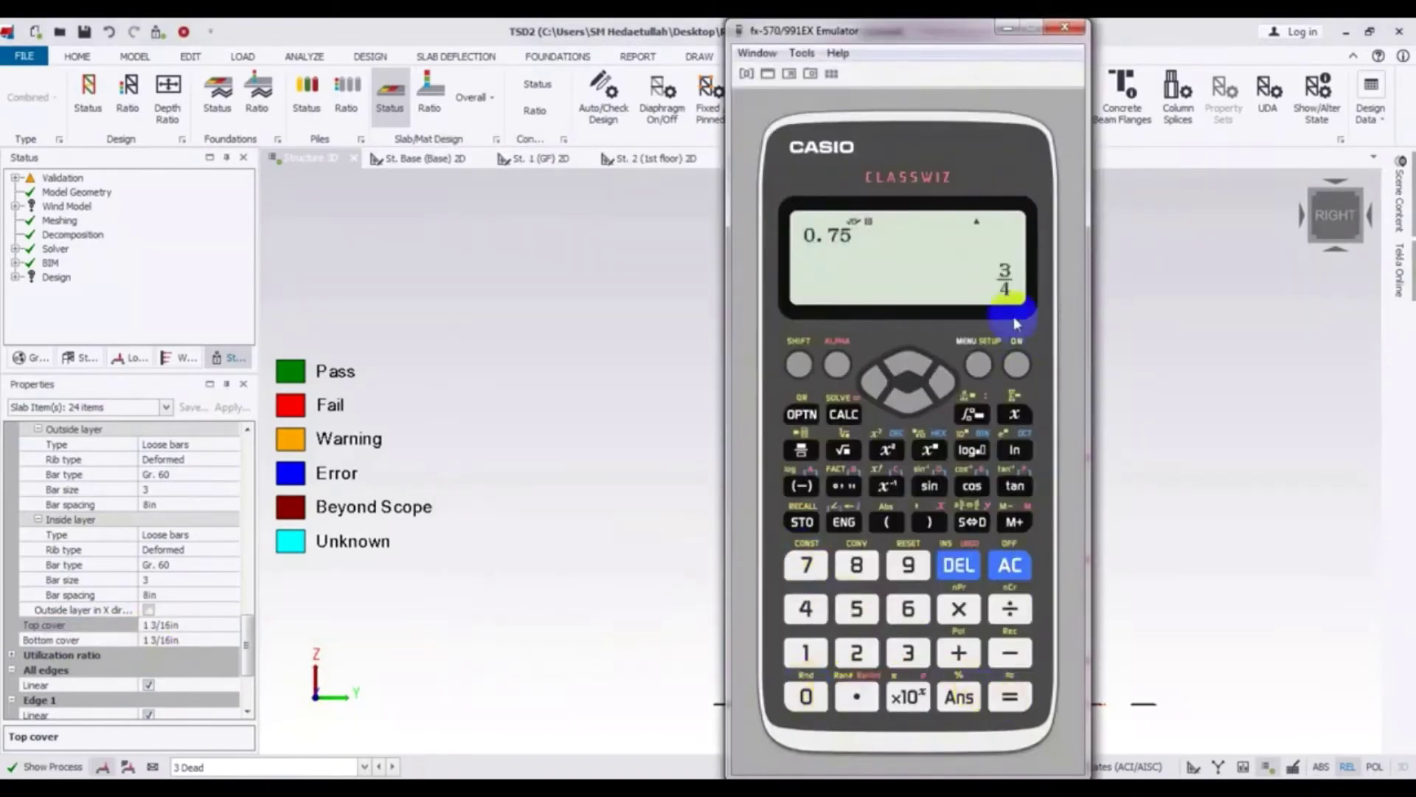
click(1066, 33)
Step: Clear the old cover values and type a new fraction into Top cover
click(184, 639)
drag(184, 638, 89, 637)
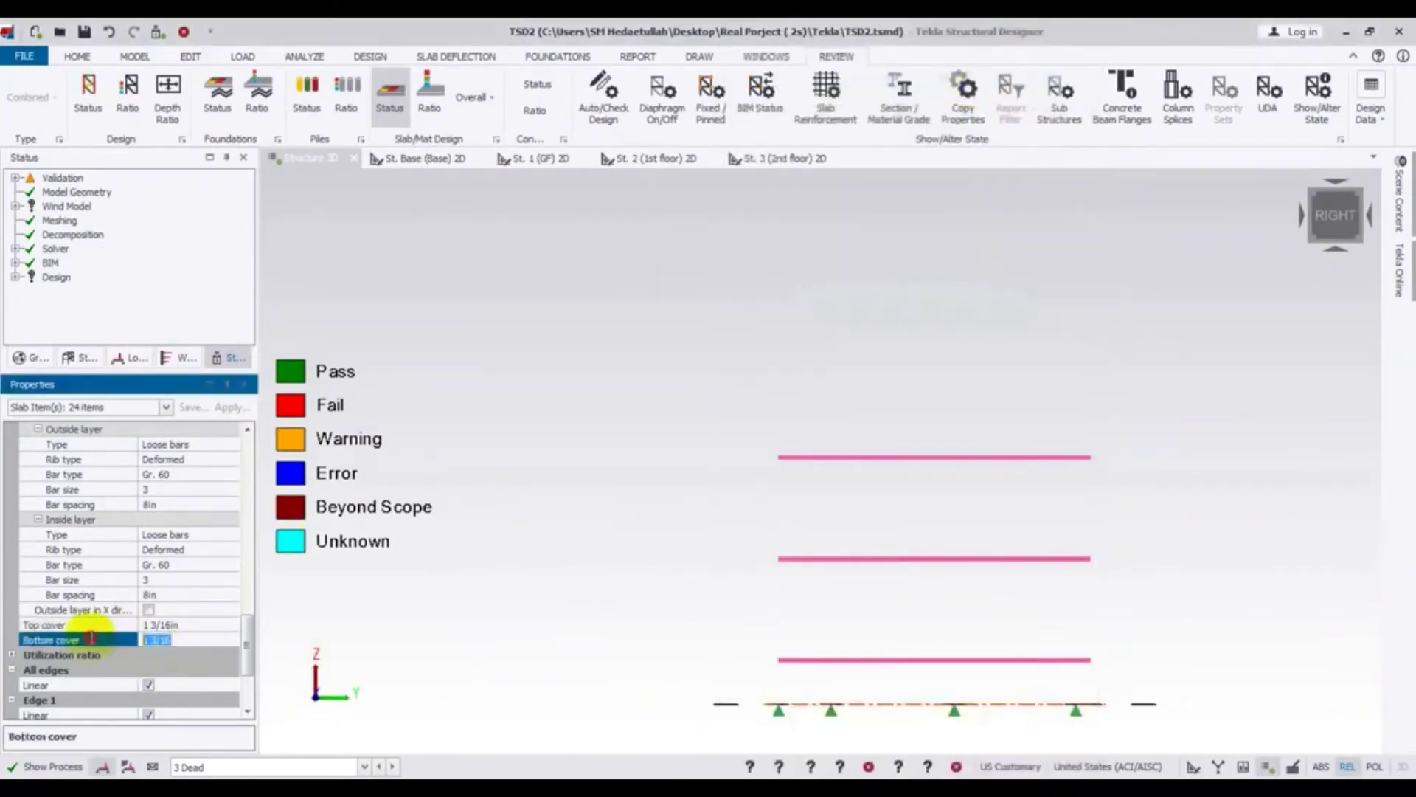
click(209, 625)
drag(209, 624, 98, 636)
key(Delete)
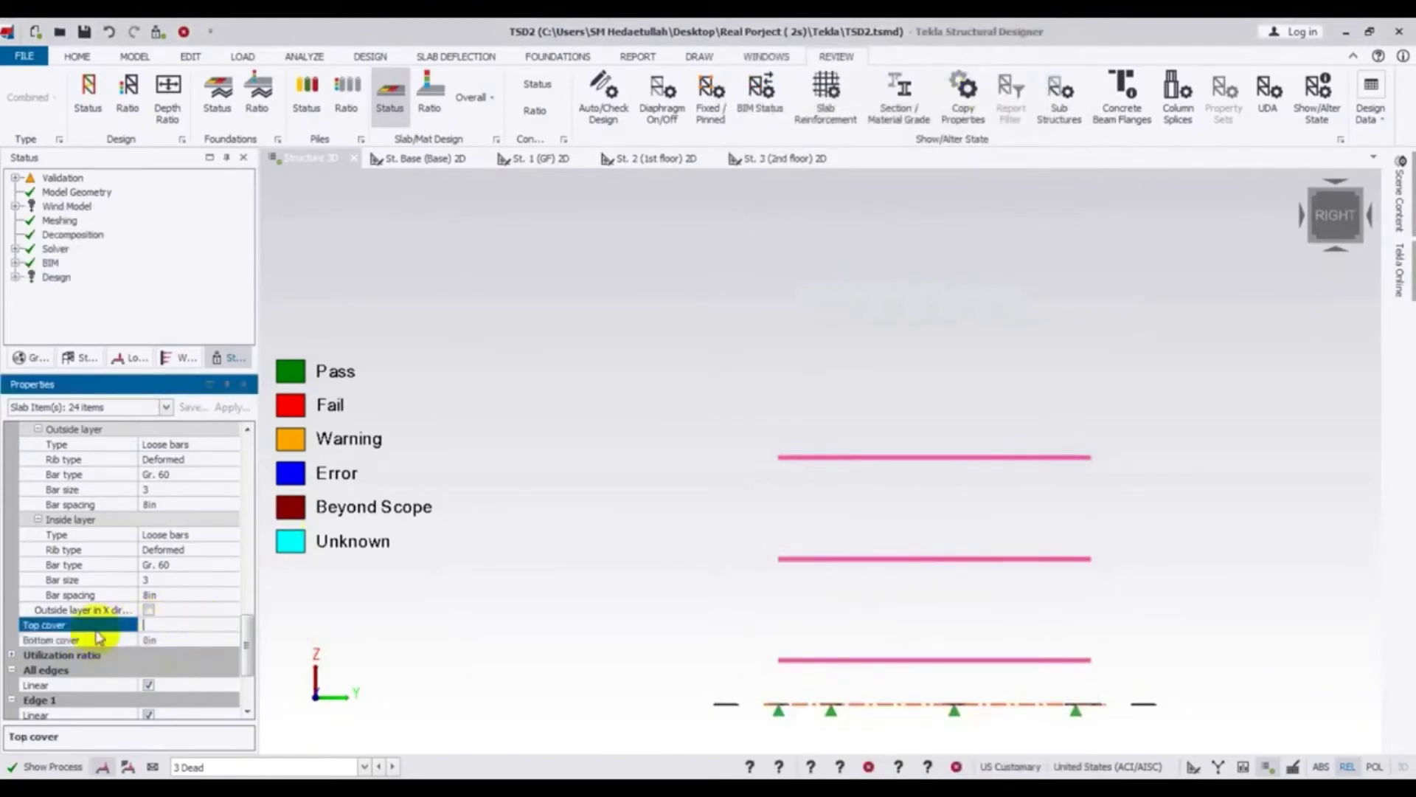
click(172, 643)
click(169, 626)
text(01)
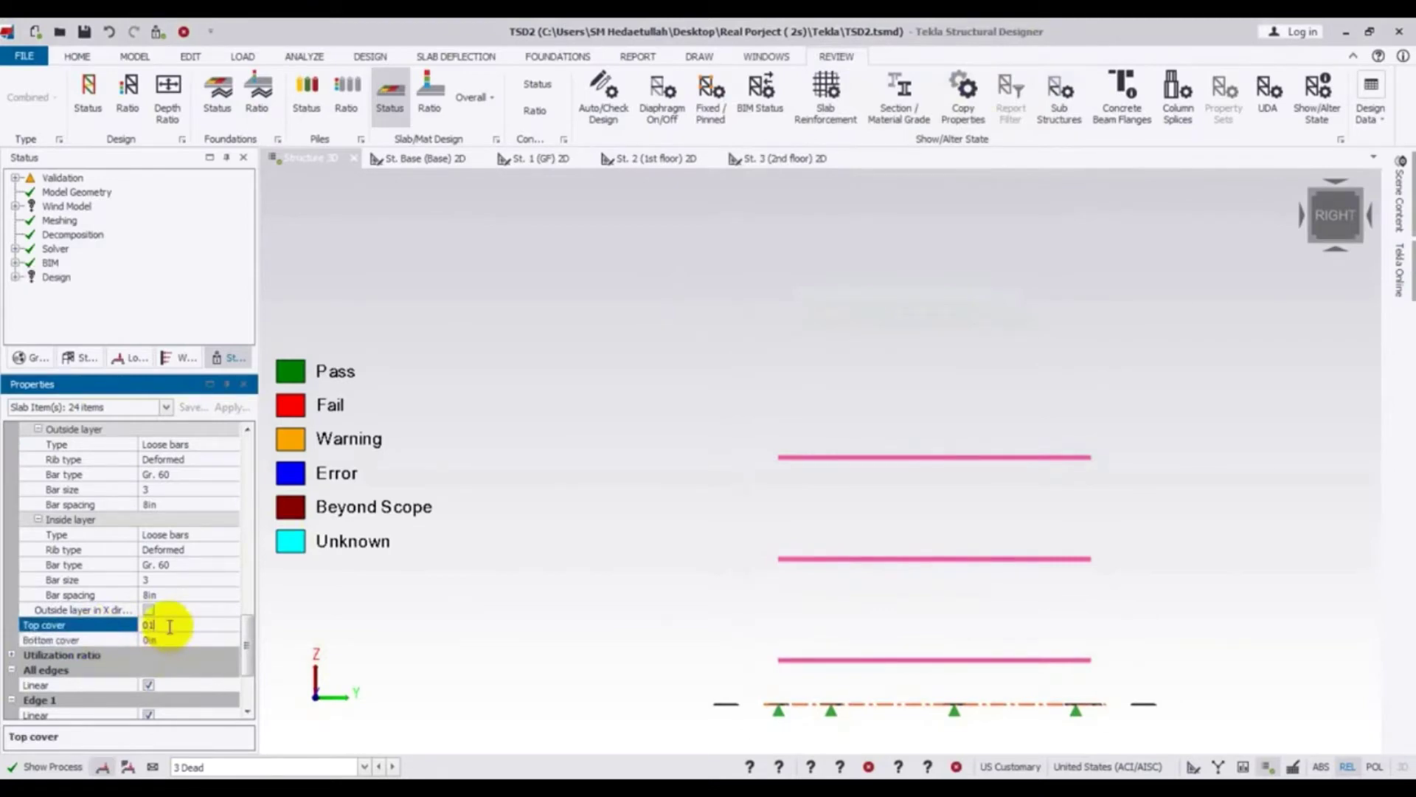
drag(166, 626, 107, 635)
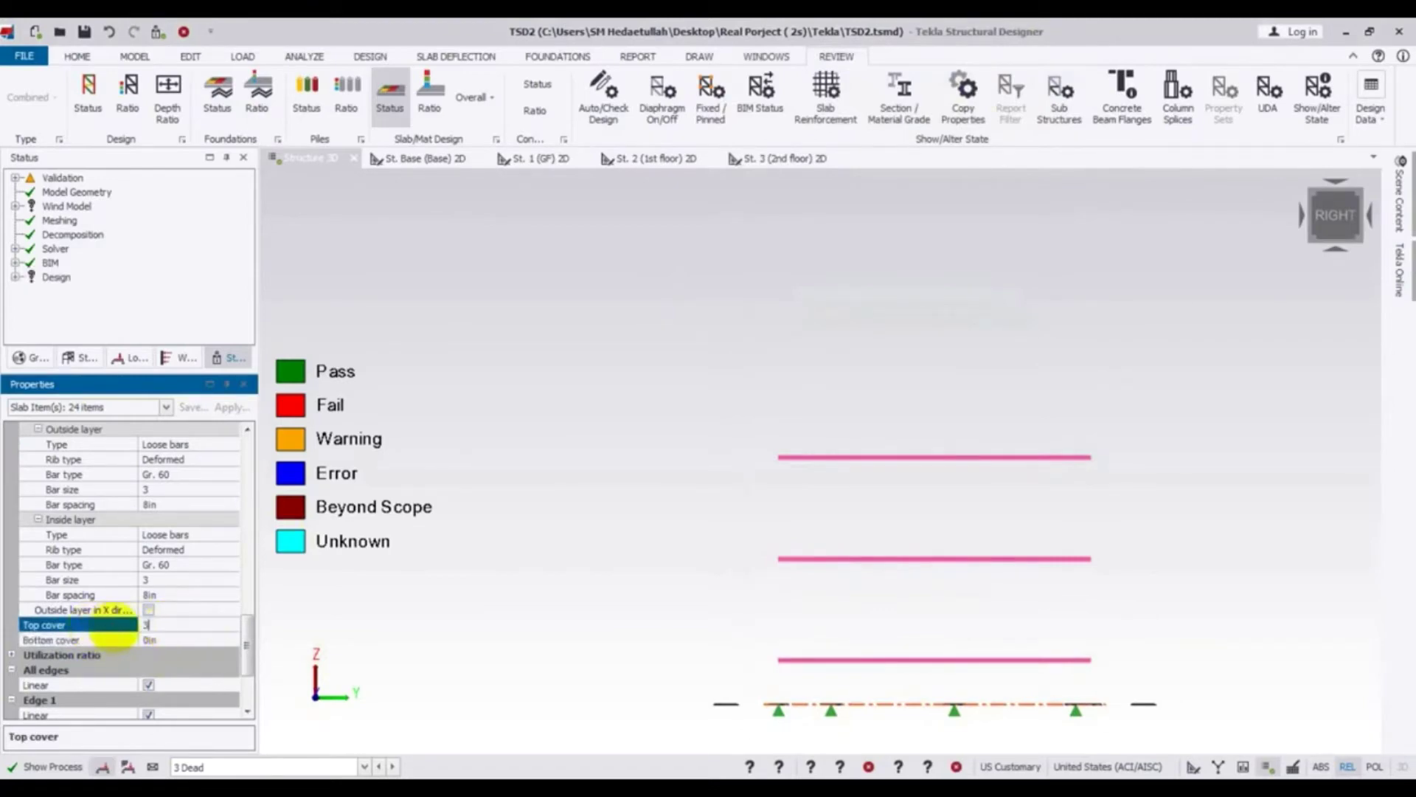
text(3/5)
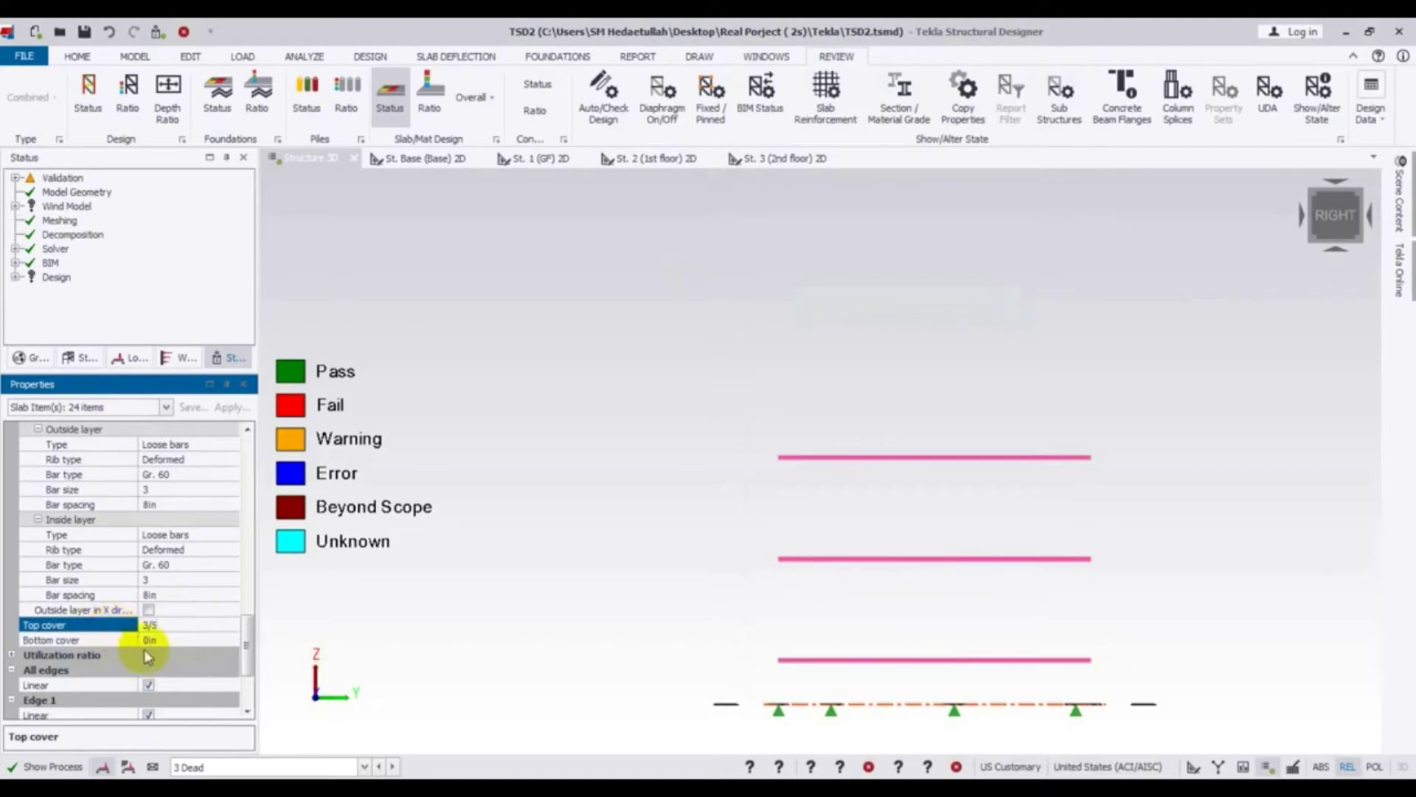
click(166, 644)
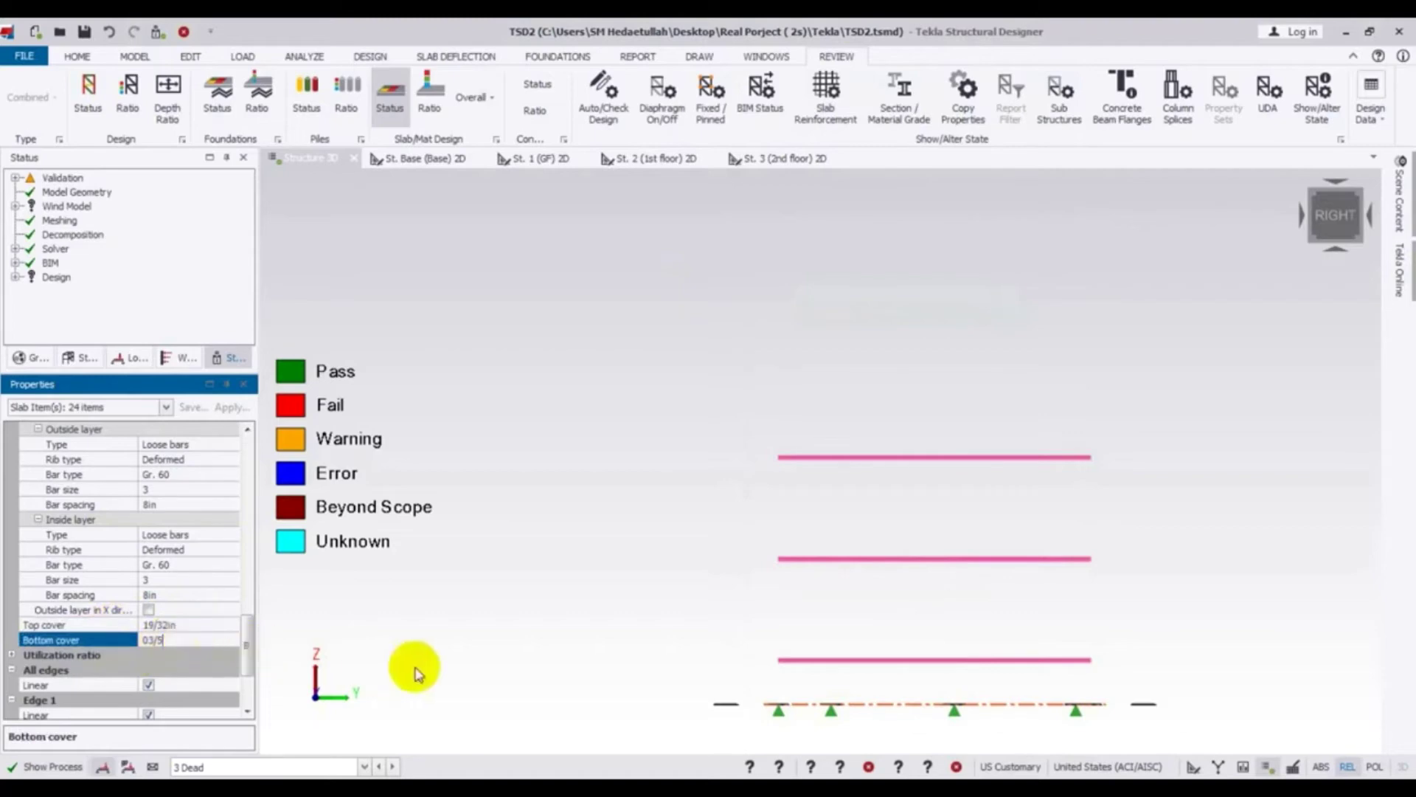
Step: Correct the bottom and top cover values to 3/4in
key(BackSpace)
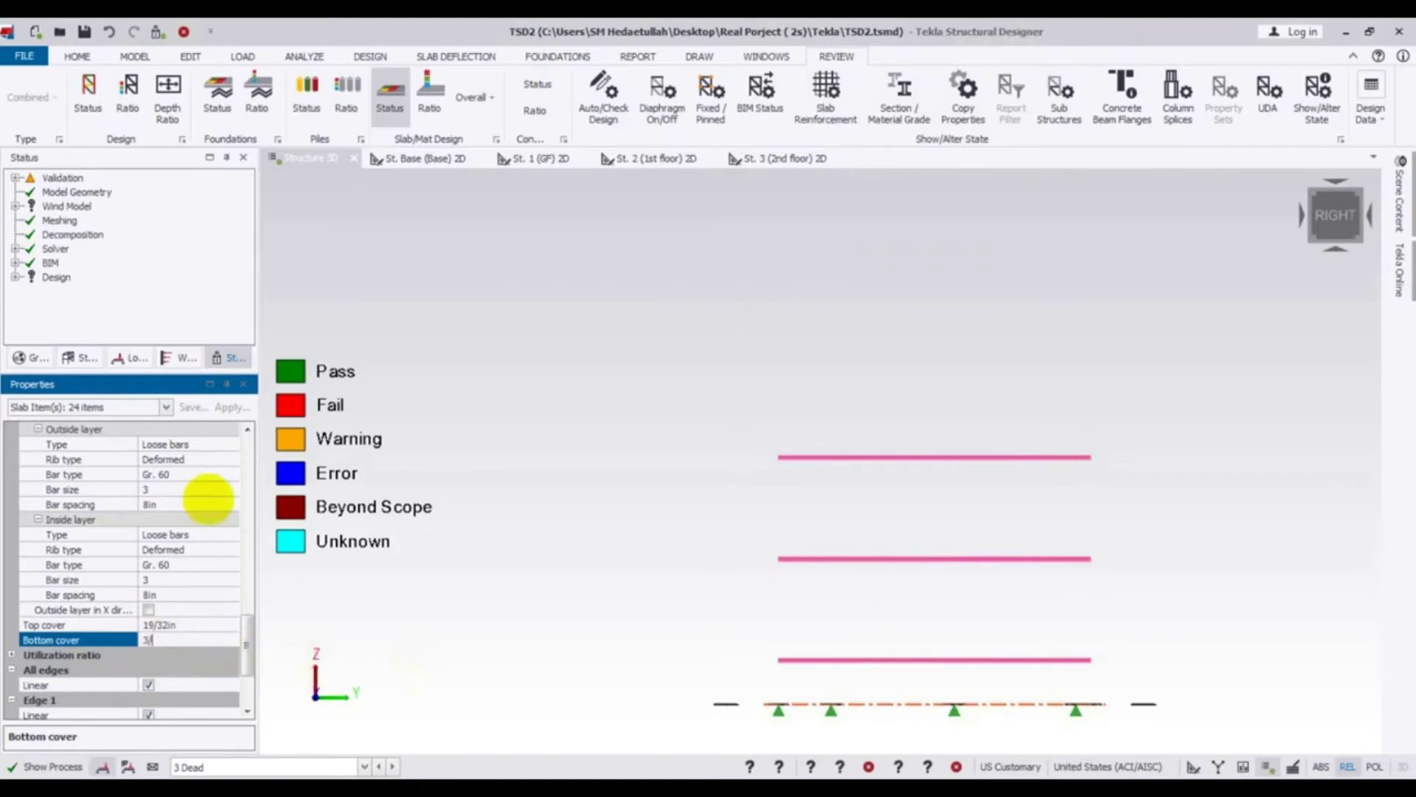
text(4)
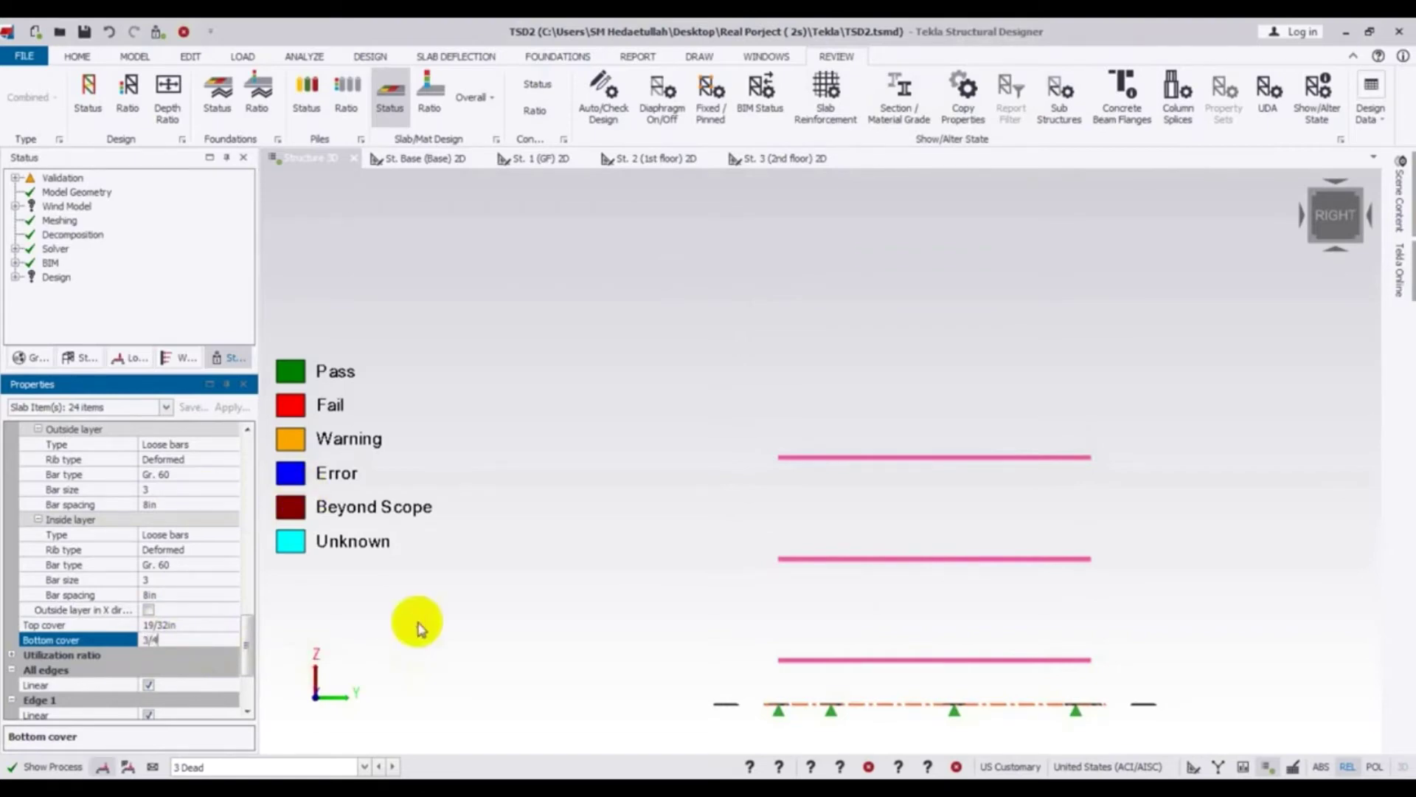
click(267, 623)
click(197, 626)
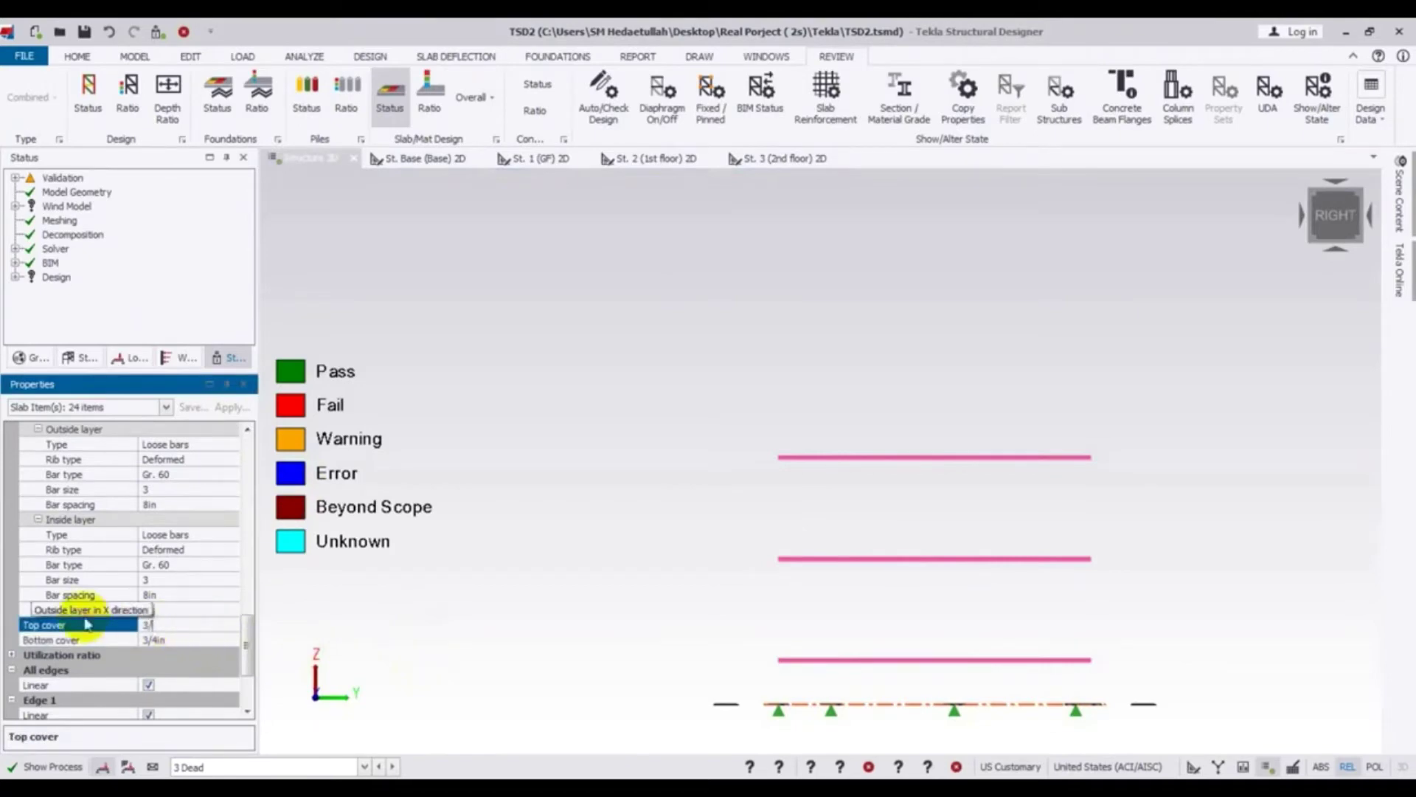
click(493, 671)
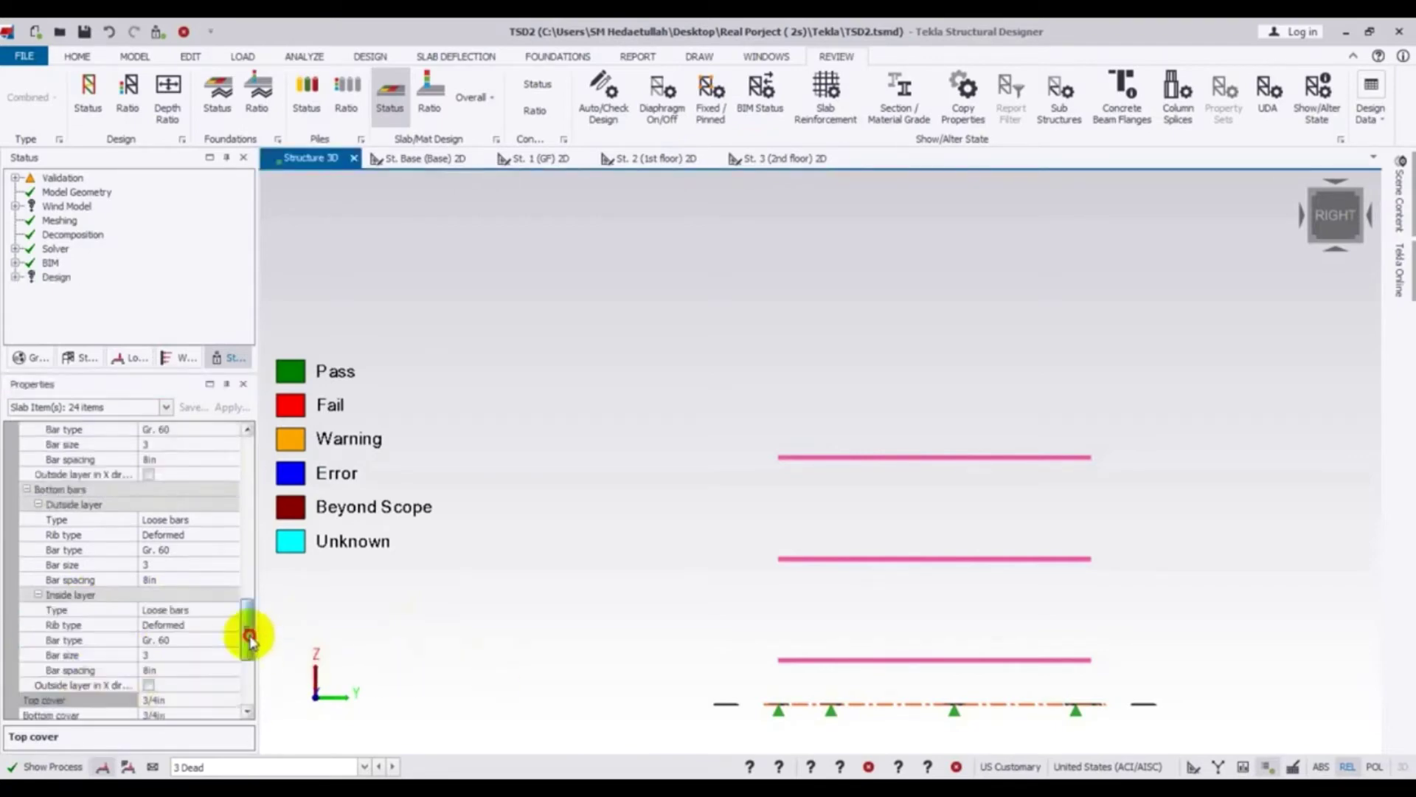
drag(243, 632, 287, 505)
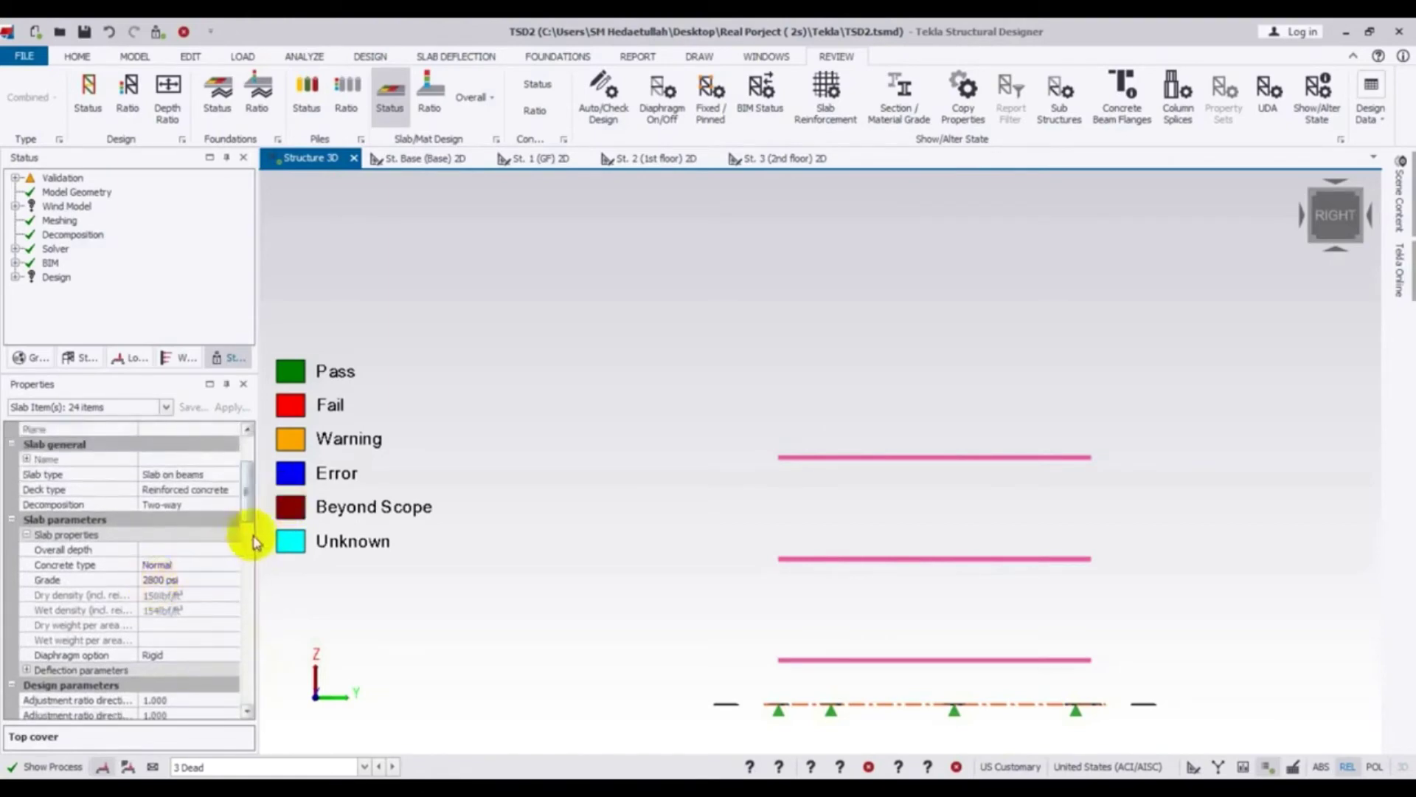
drag(247, 506, 251, 496)
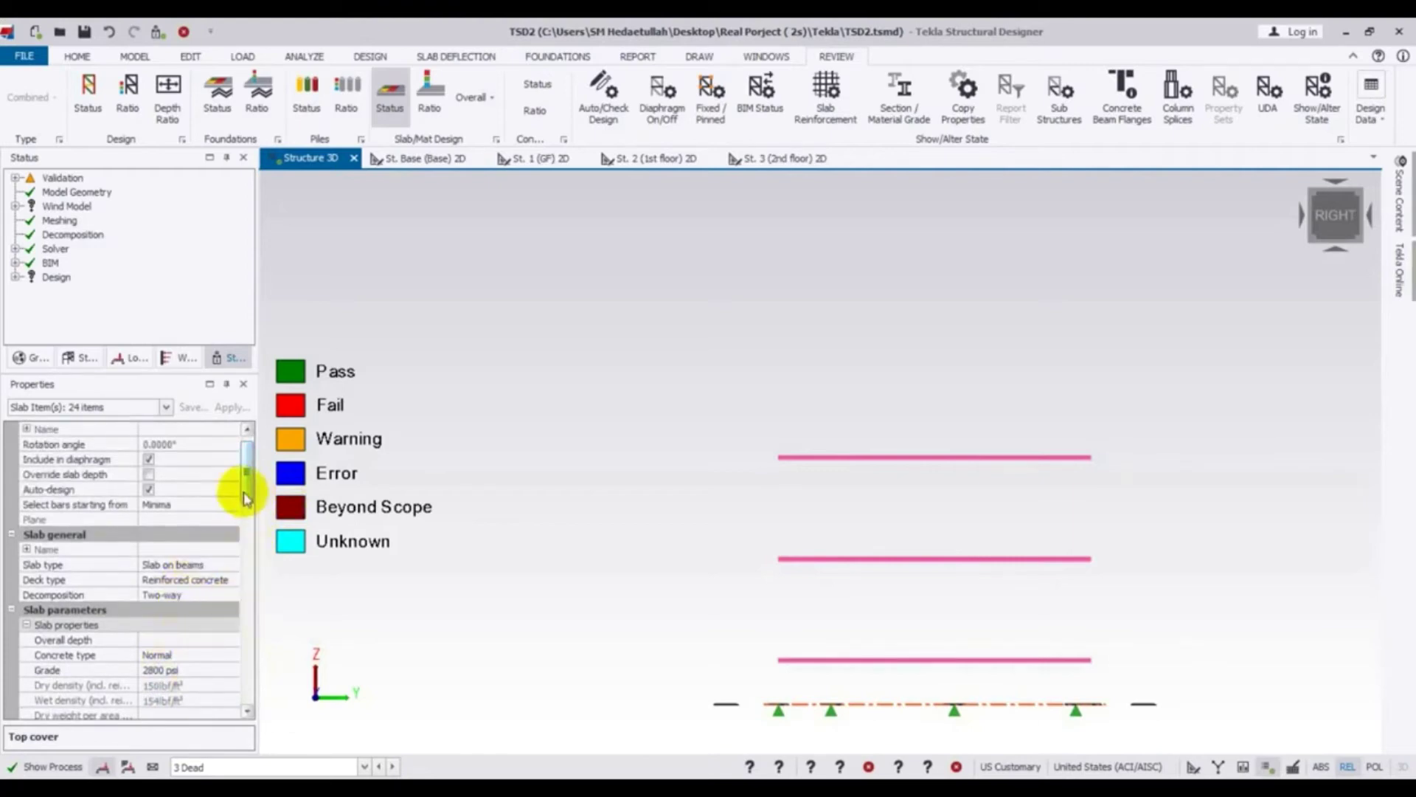
Step: Rerun Design Slabs on the model with the revised loose-bar reinforcement
click(585, 518)
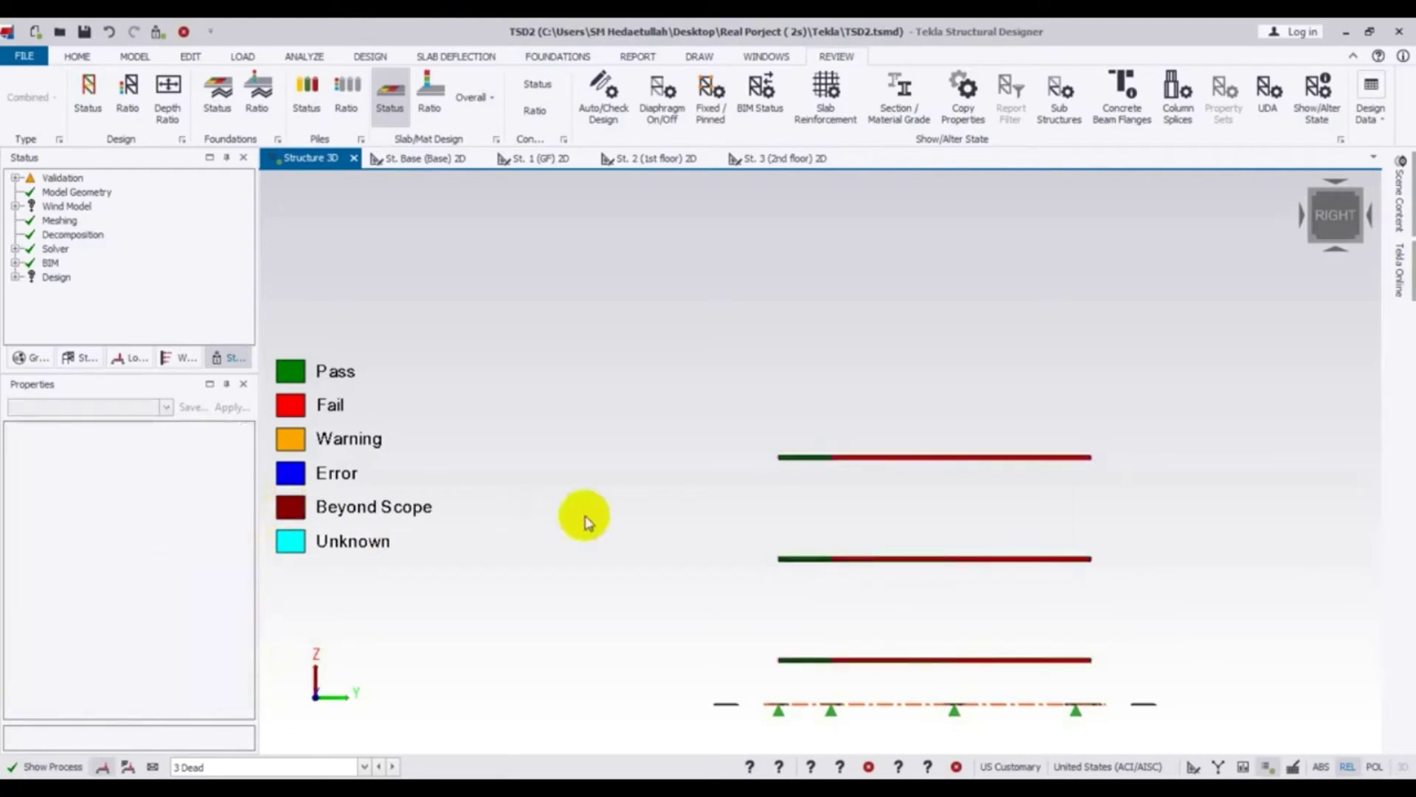
middle_drag(611, 383, 588, 348)
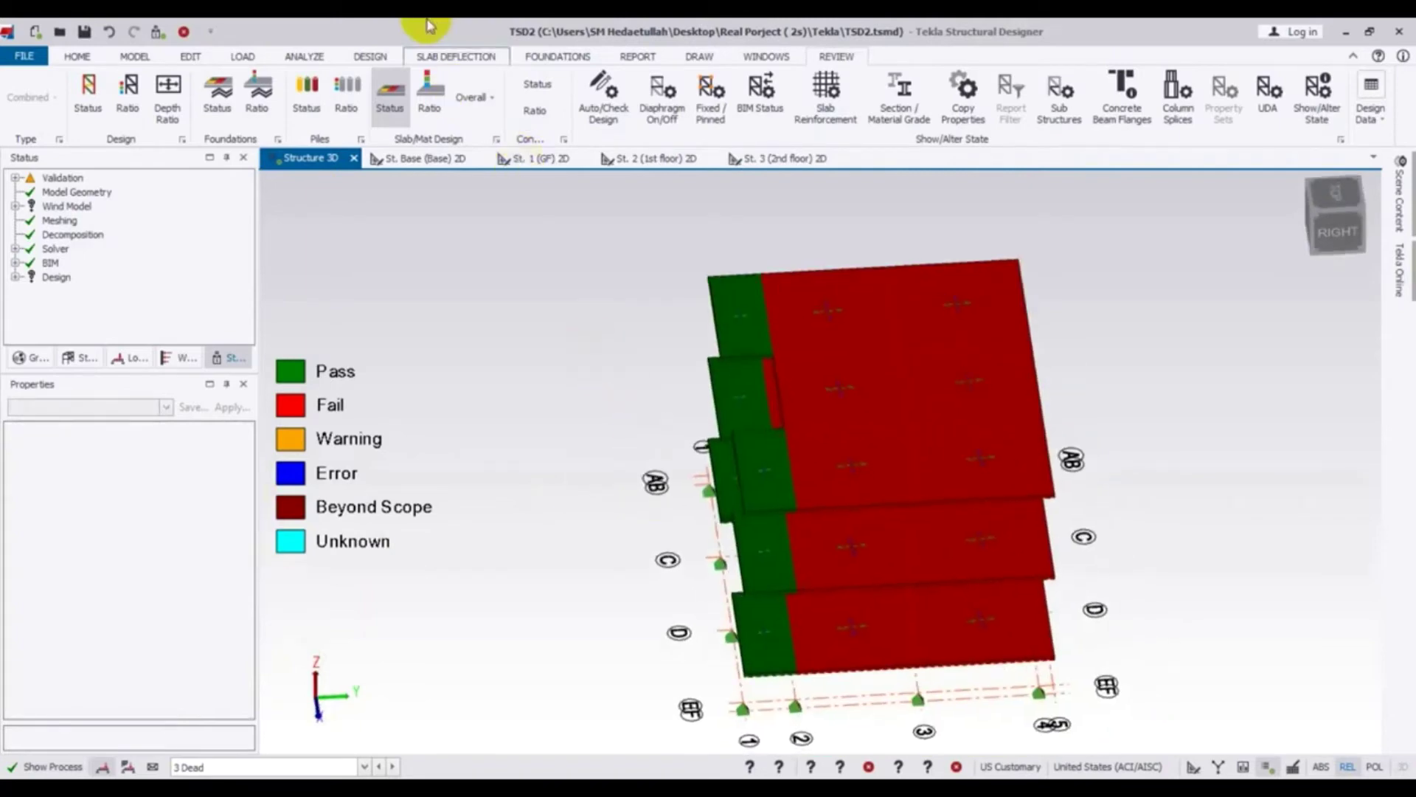
click(370, 57)
click(776, 87)
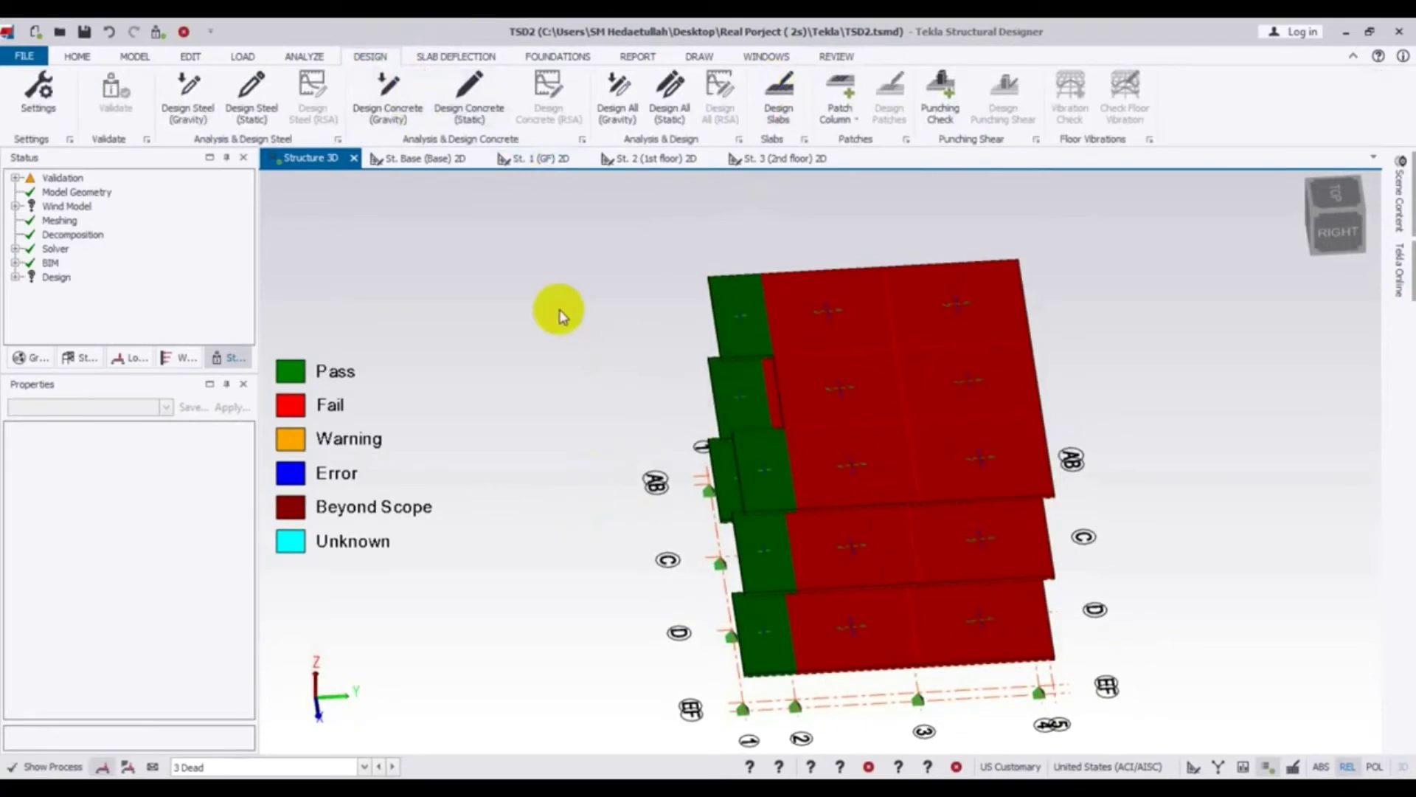
Step: Window-select all 24 slabs from a low side elevation
middle_drag(543, 484, 566, 465)
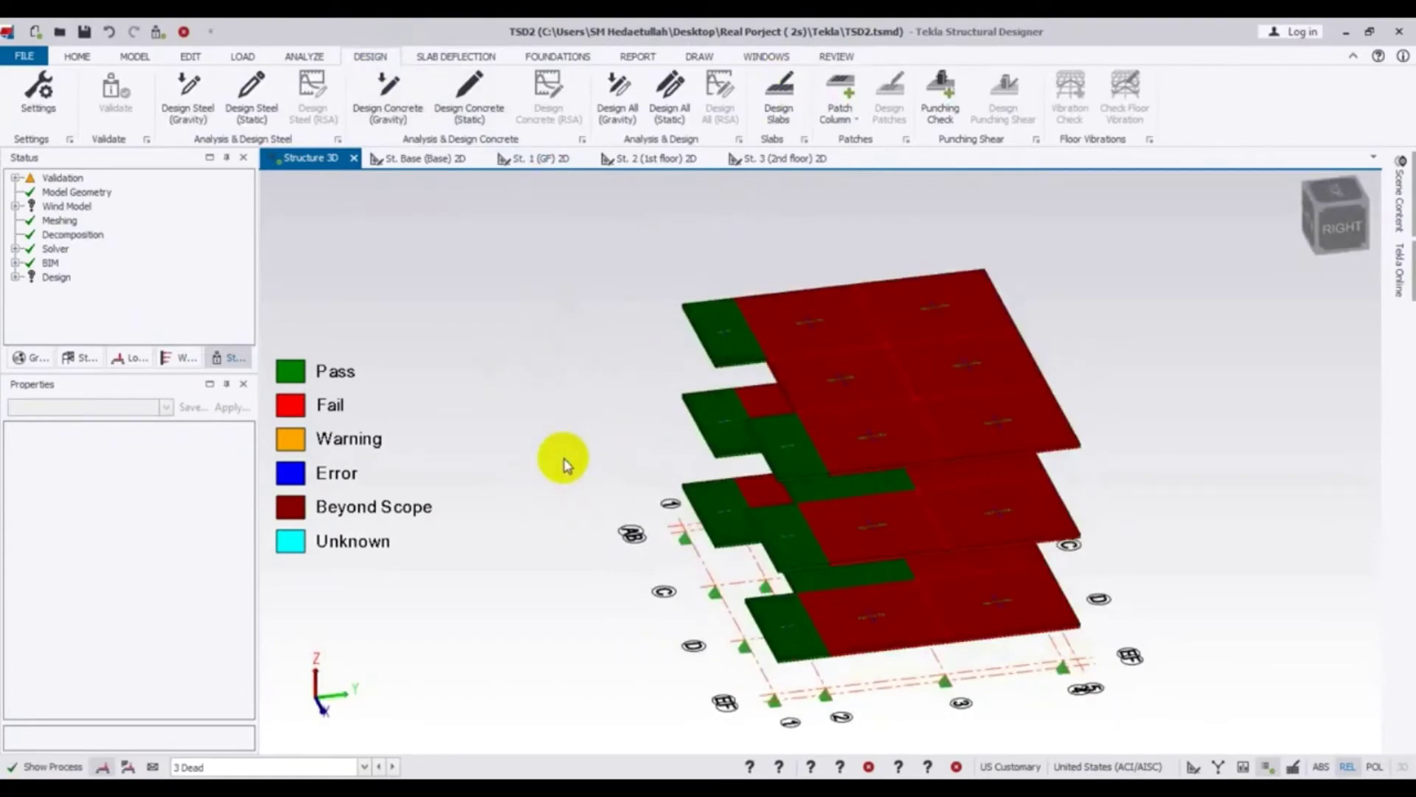
mouse_move(959, 413)
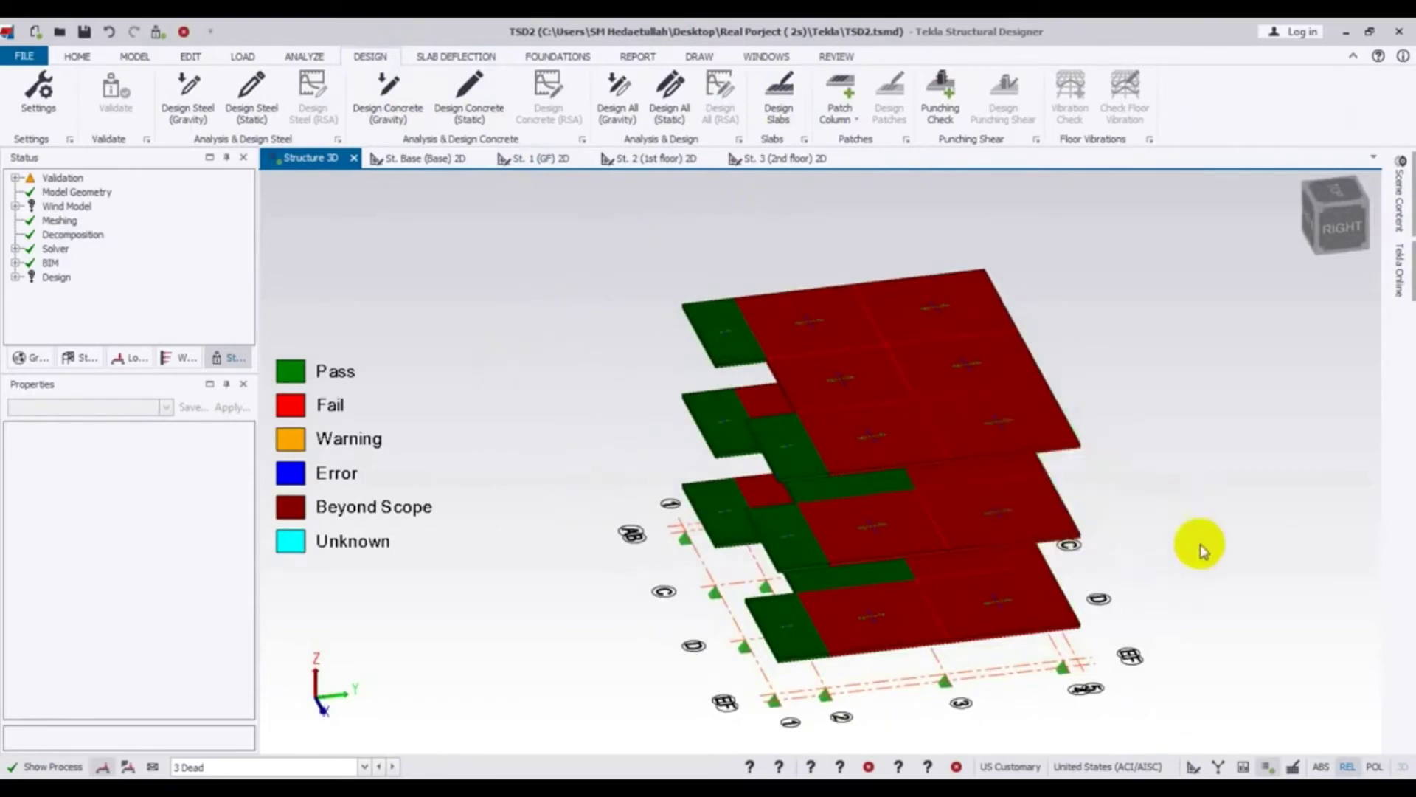
middle_drag(1202, 544, 1138, 484)
drag(1148, 285, 606, 577)
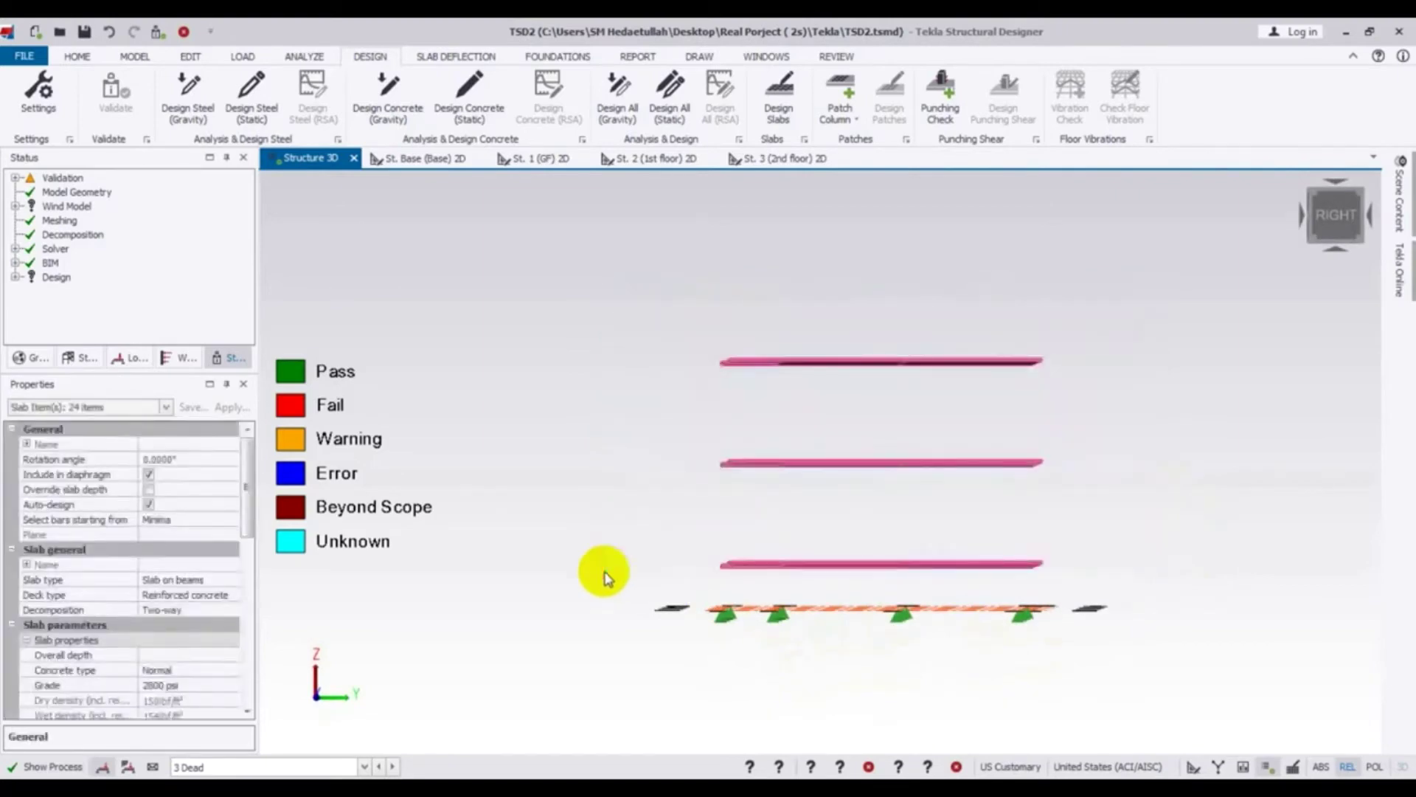
Step: Enter 5 in as the slabs' Overall depth, then deselect them in the 3D view
click(246, 507)
drag(244, 506, 266, 562)
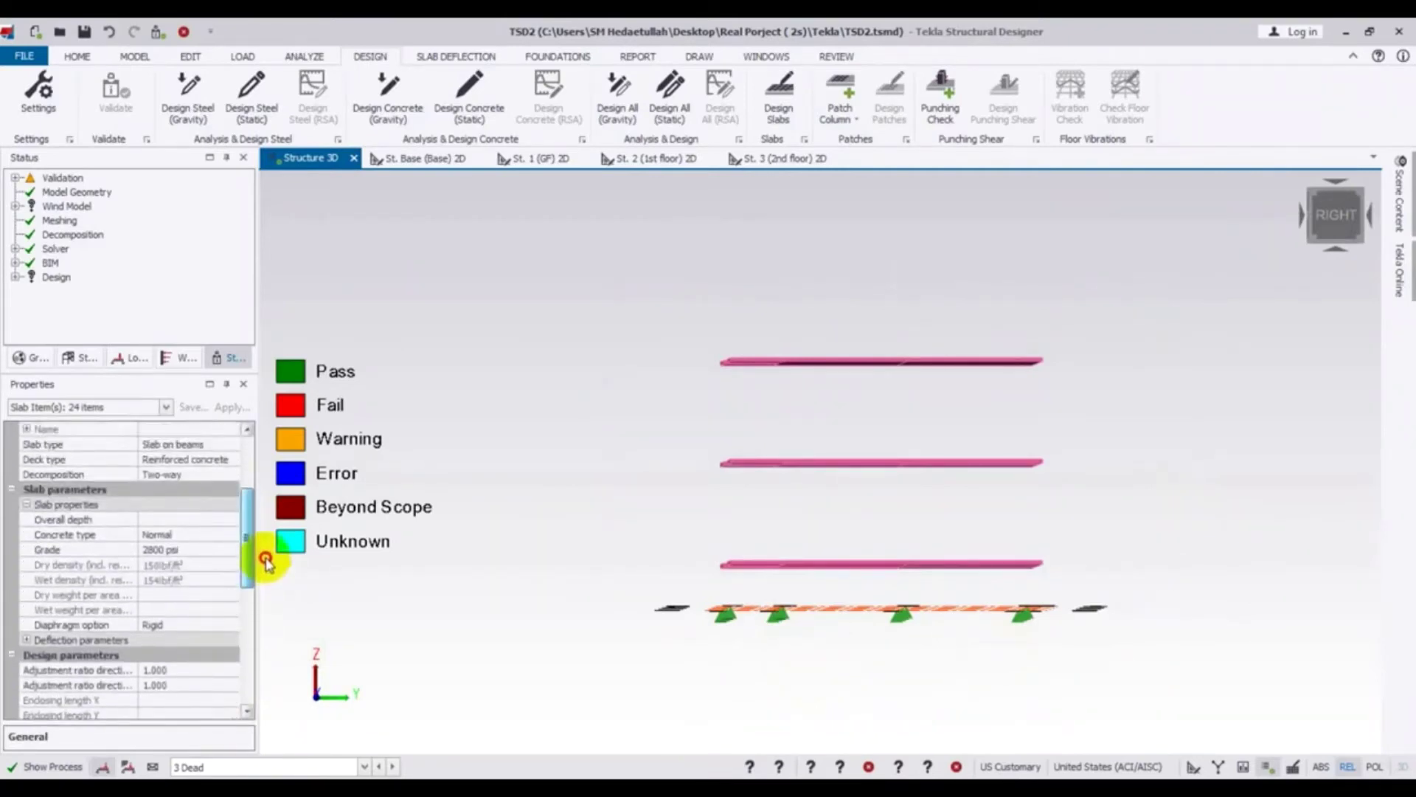
click(231, 520)
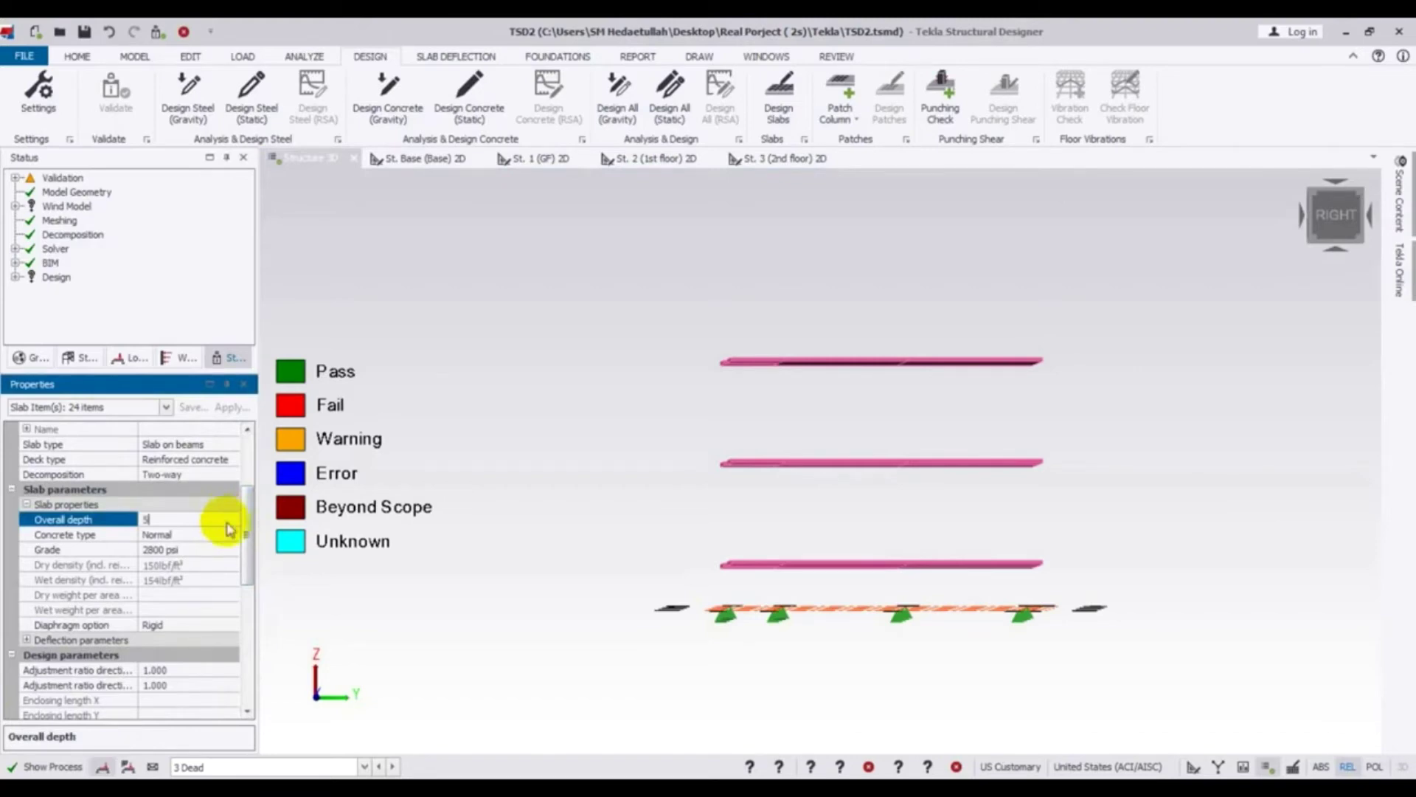
click(422, 596)
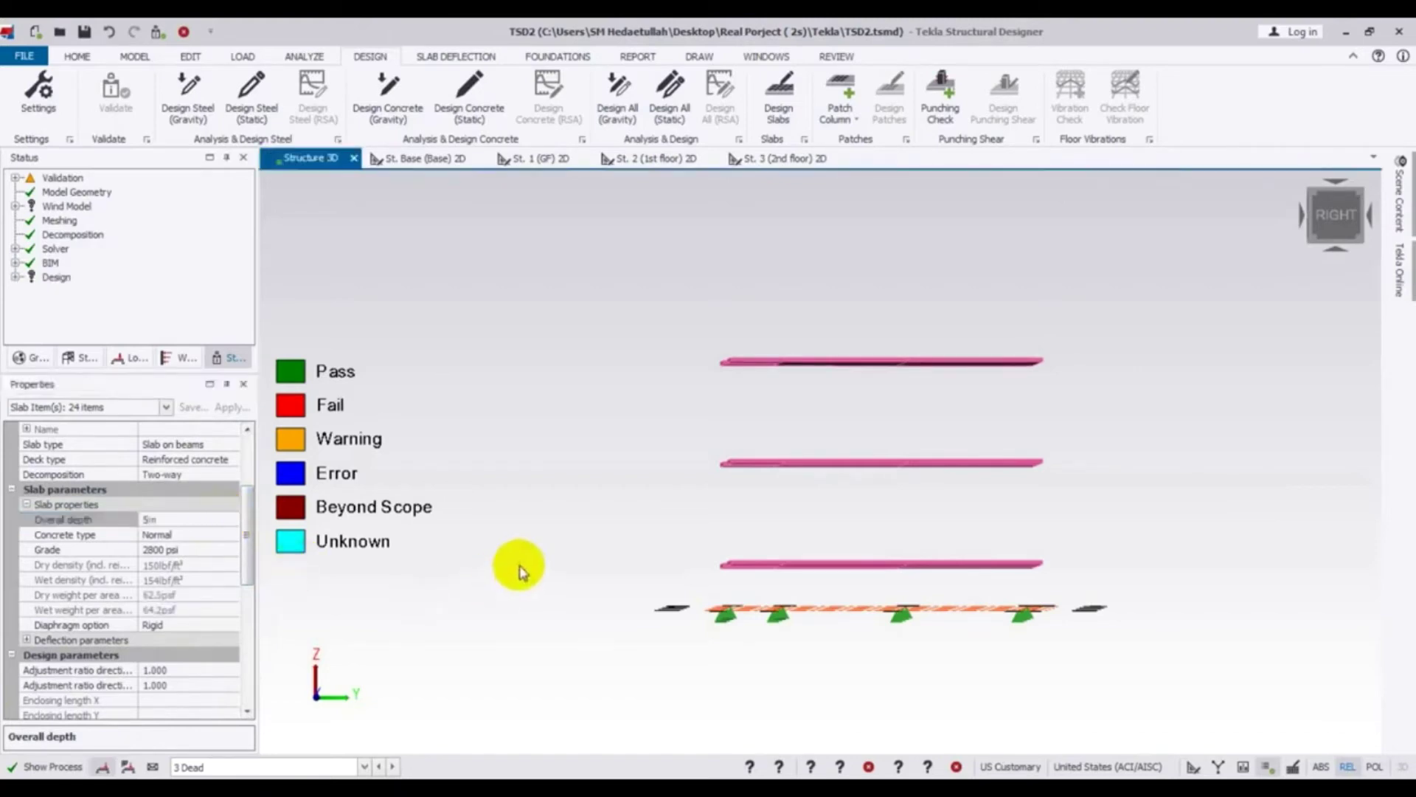
click(519, 572)
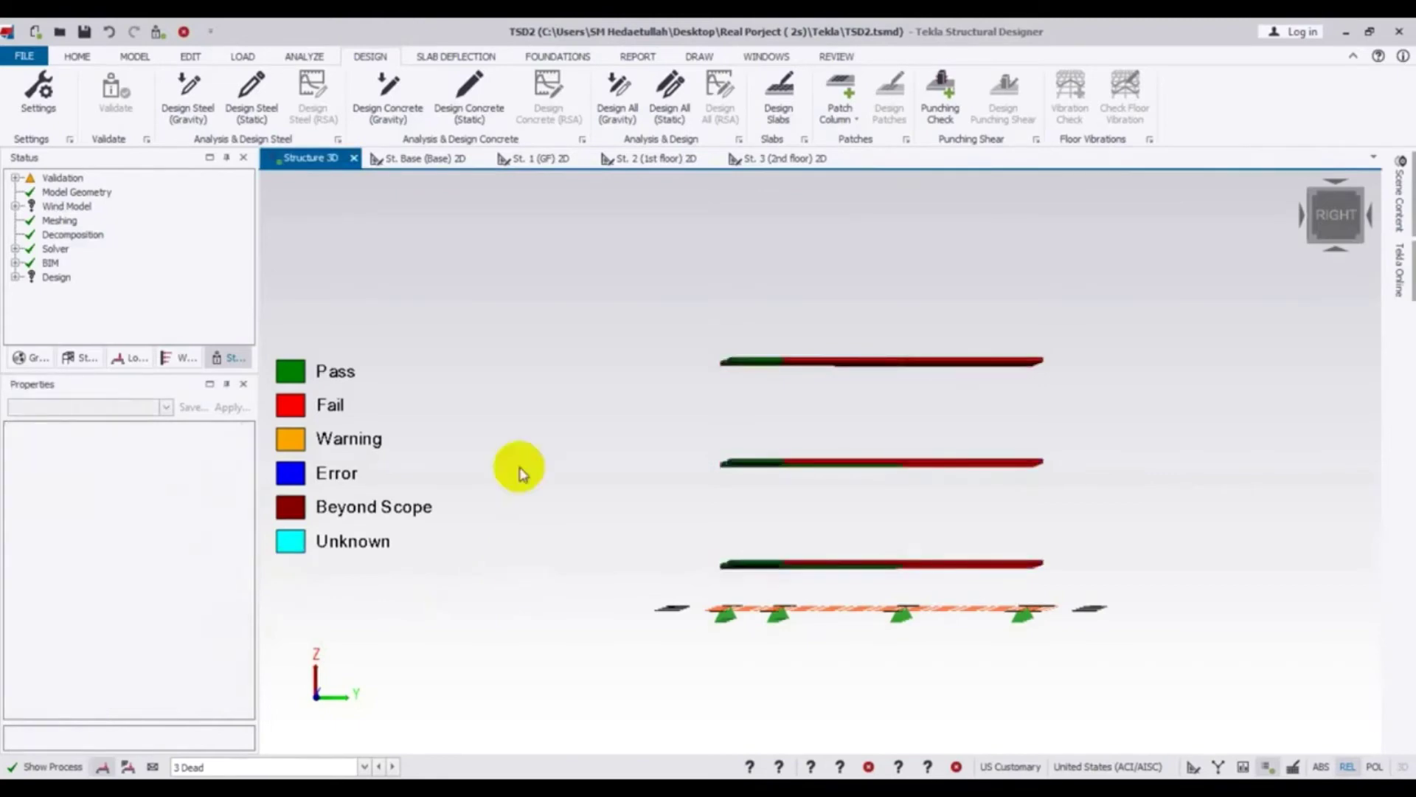
middle_drag(563, 347, 600, 490)
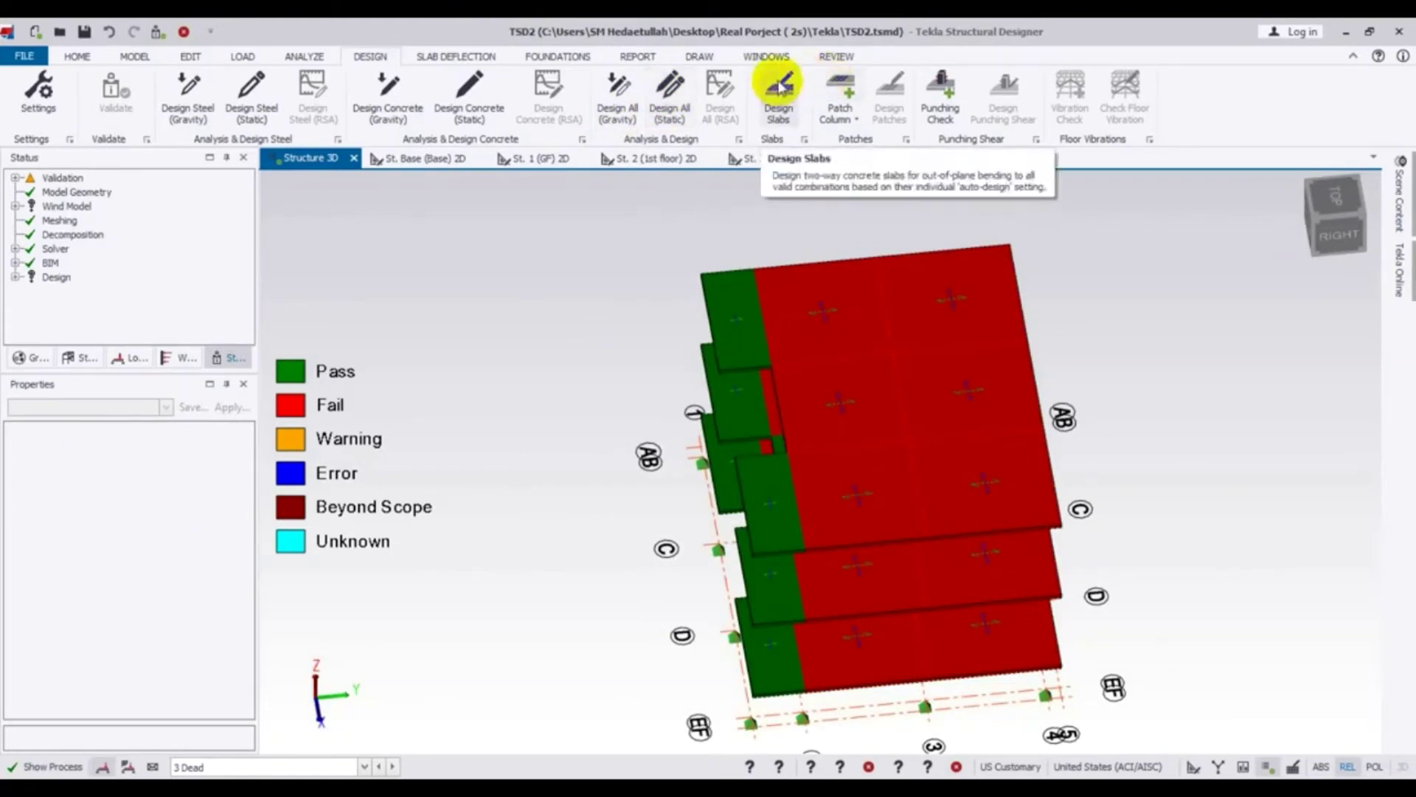
Step: Rerun the slab design check and orbit the model to inspect the results
click(772, 91)
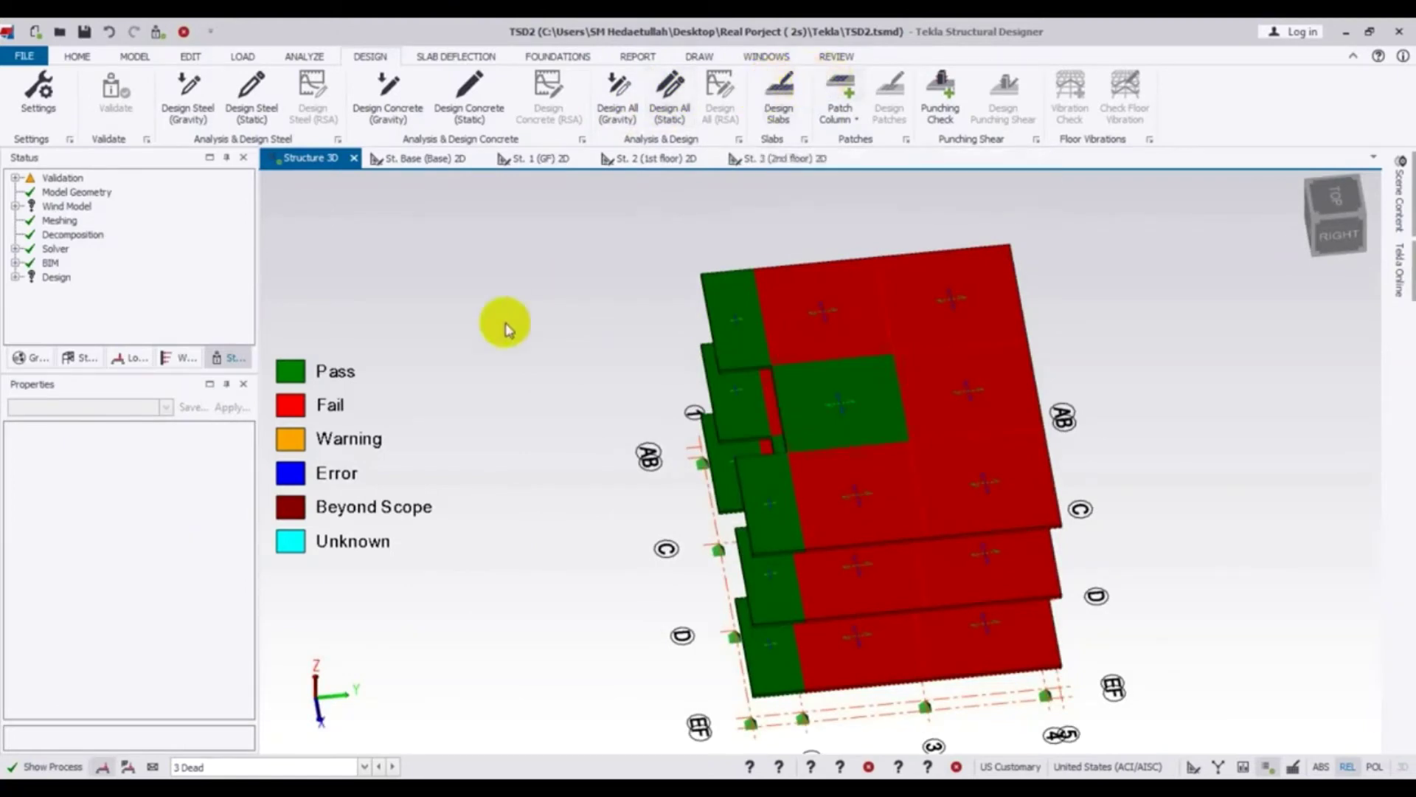
middle_drag(531, 446, 847, 402)
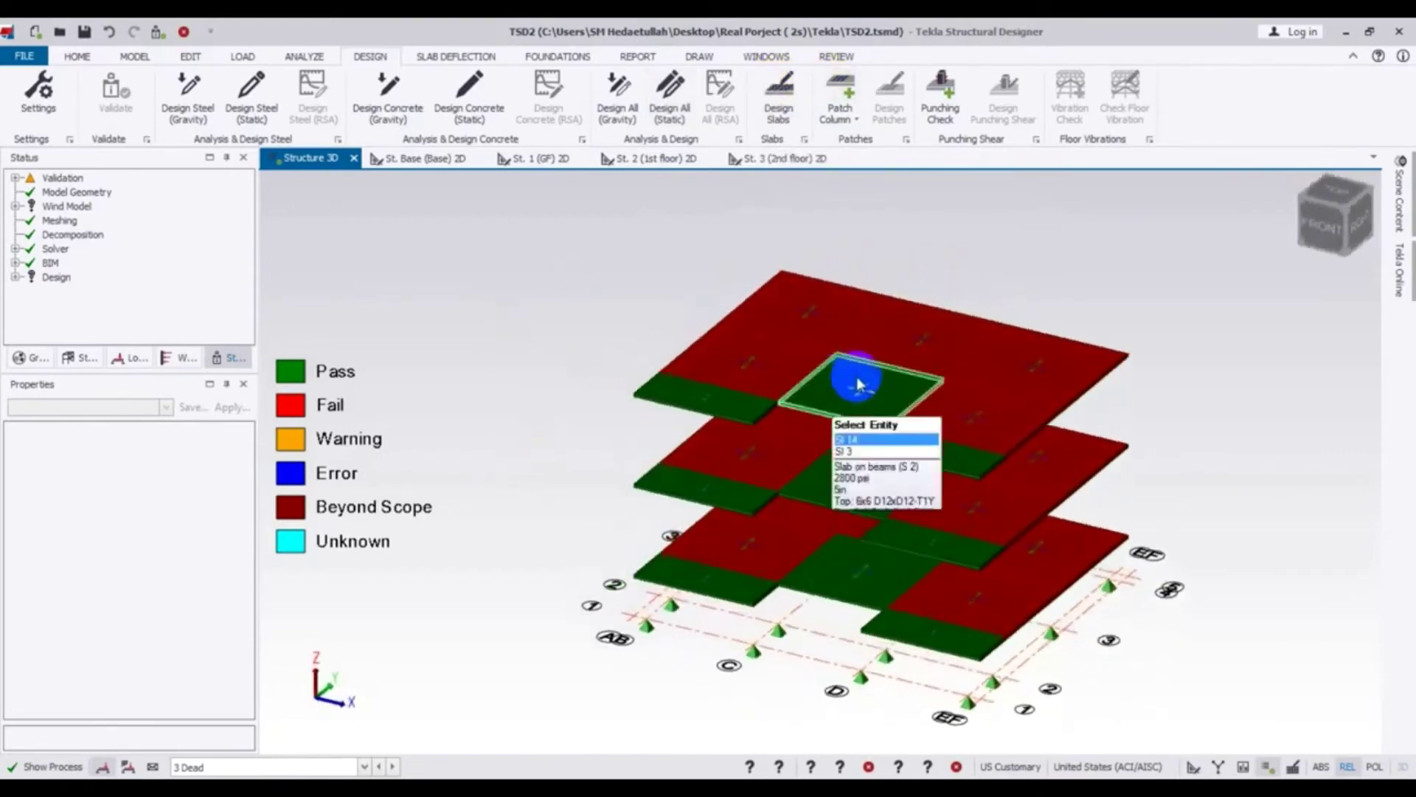
middle_drag(654, 647, 410, 649)
mouse_move(997, 421)
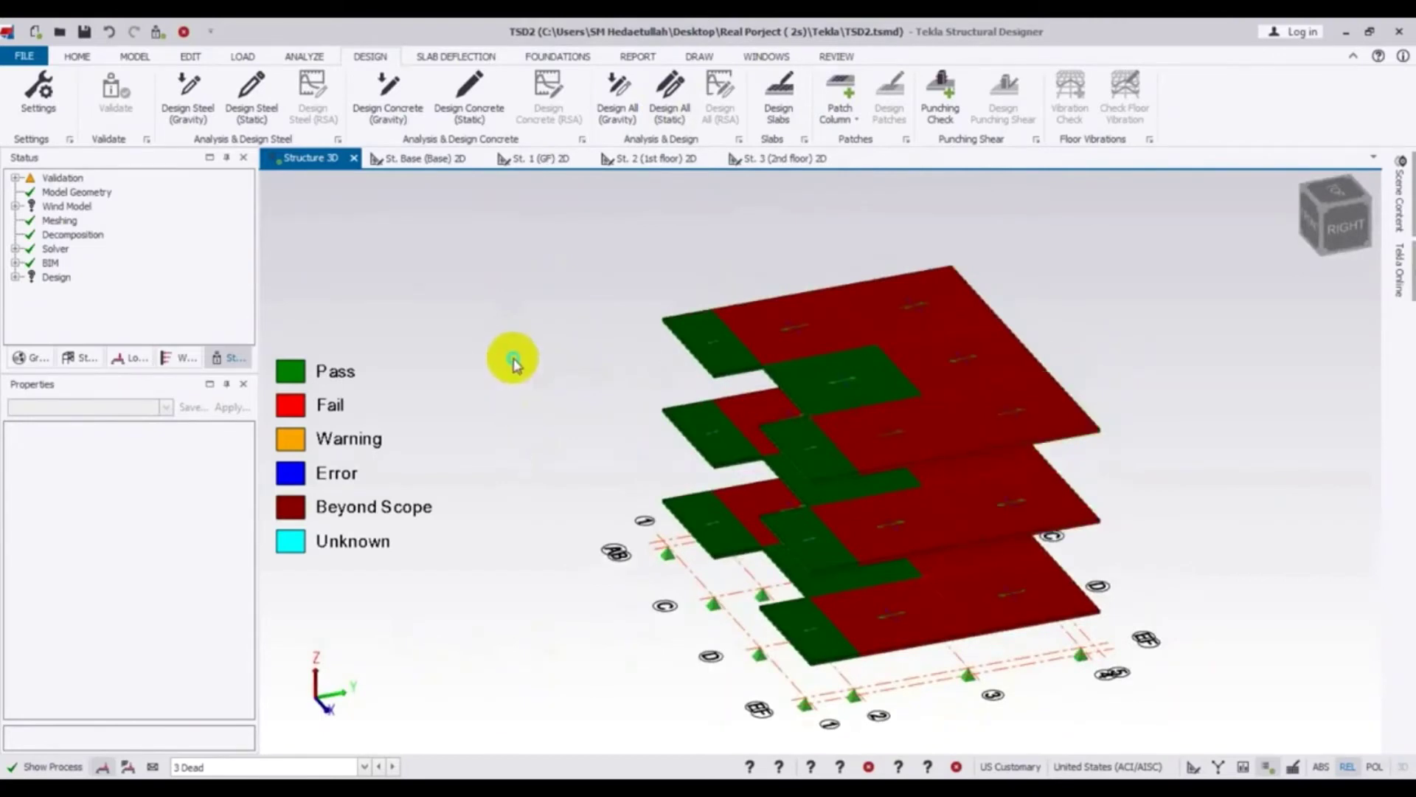
Step: Window-select all 24 slabs from the right side elevation
middle_drag(745, 466, 1116, 414)
drag(1130, 327, 642, 582)
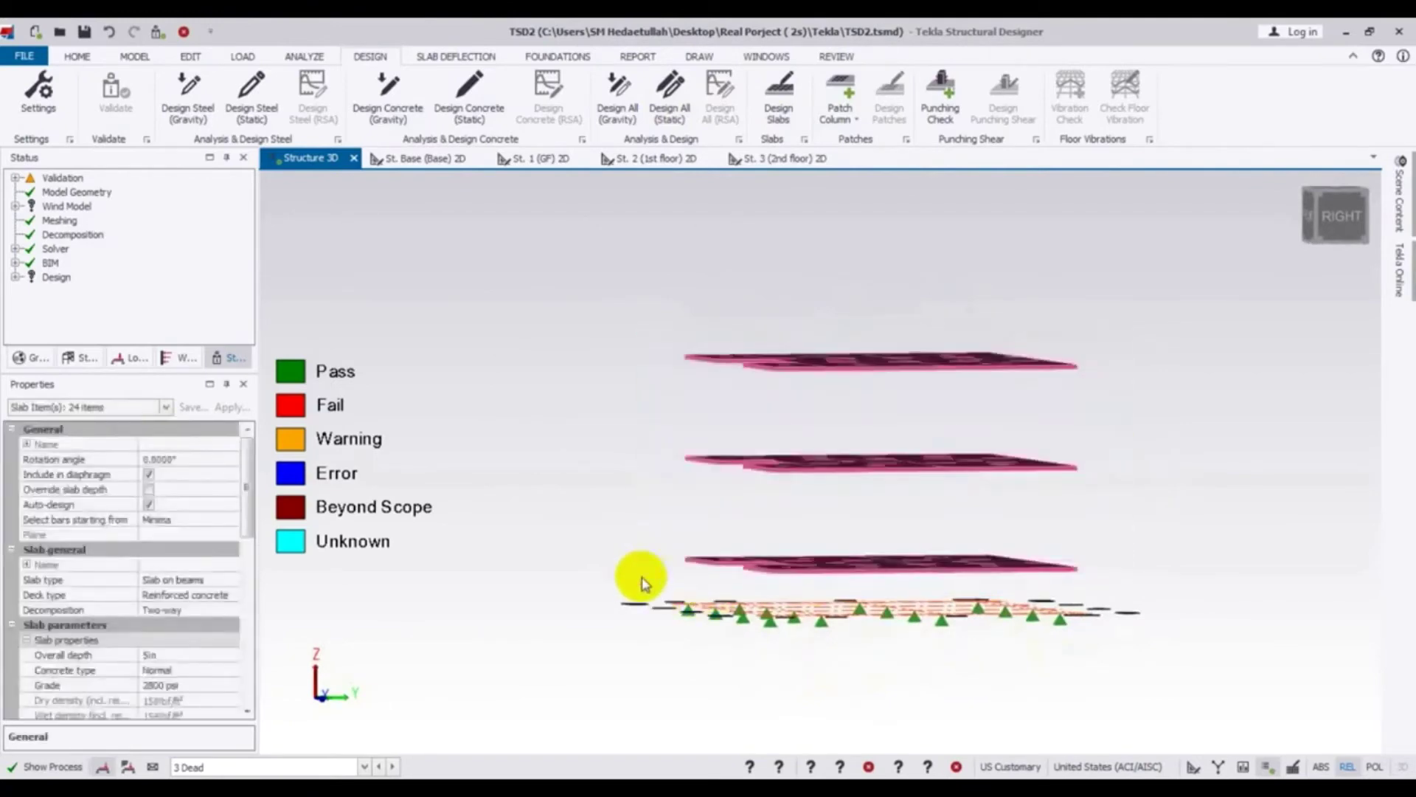
drag(246, 480, 238, 618)
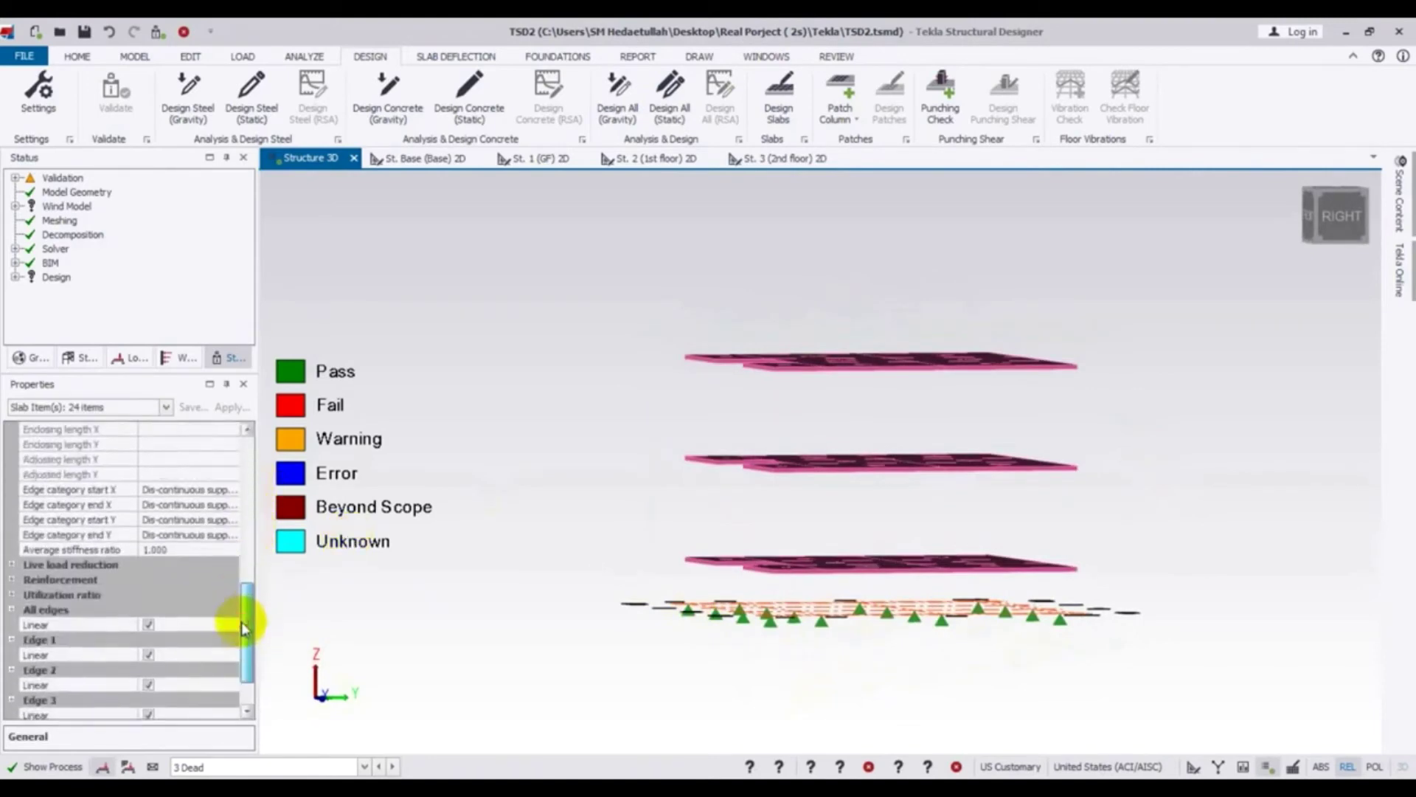
Step: Change the top bars' outside layer reinforcement type to Loose bars
click(11, 580)
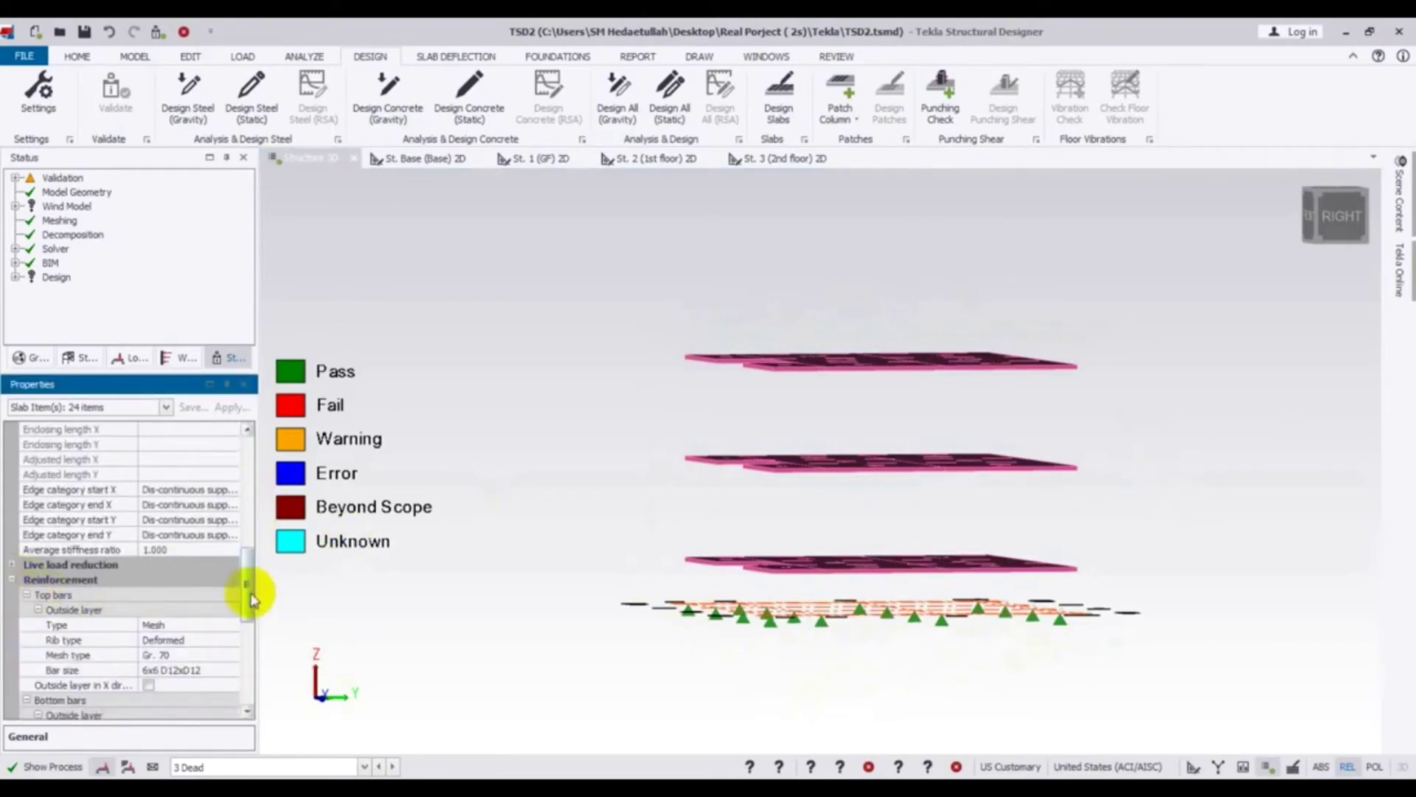
drag(252, 597, 243, 616)
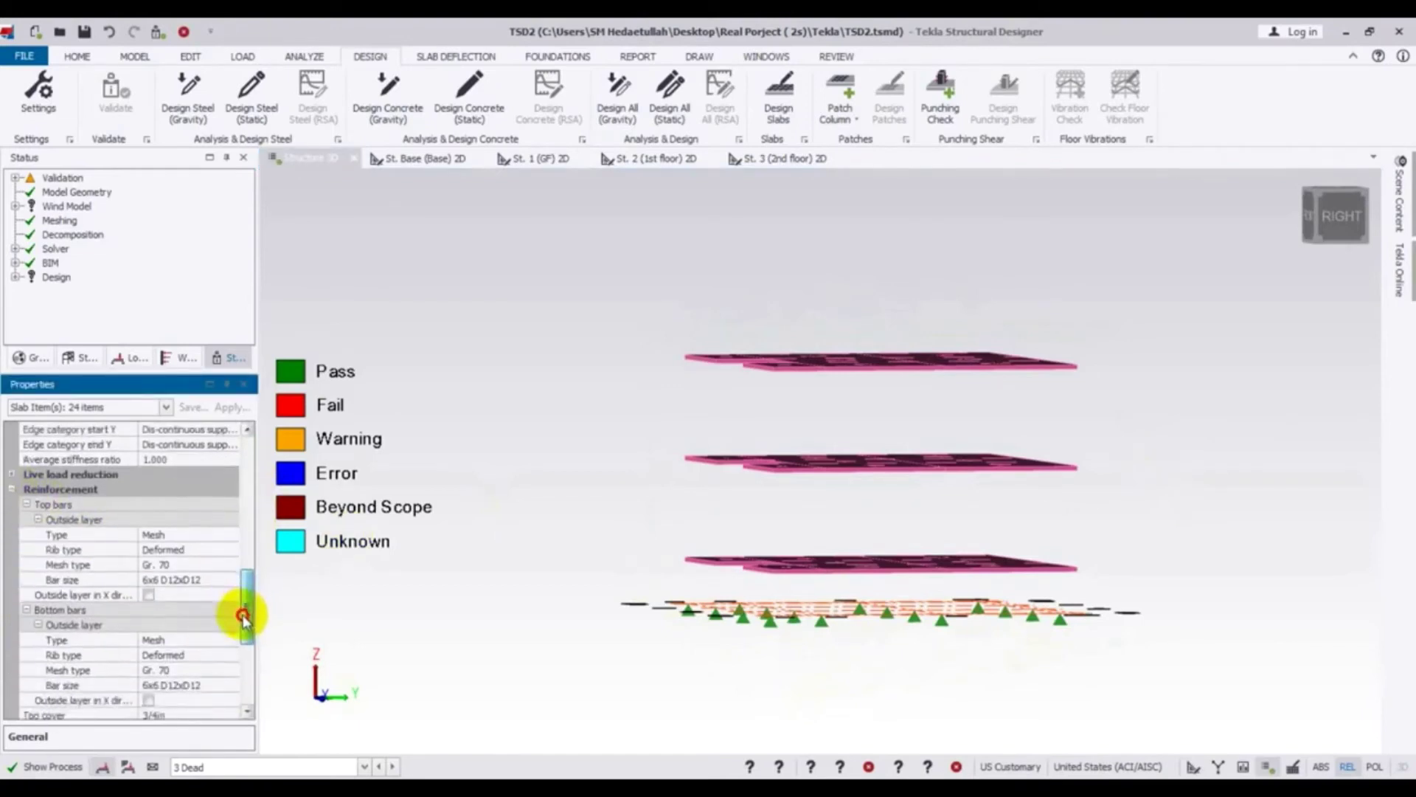
click(210, 553)
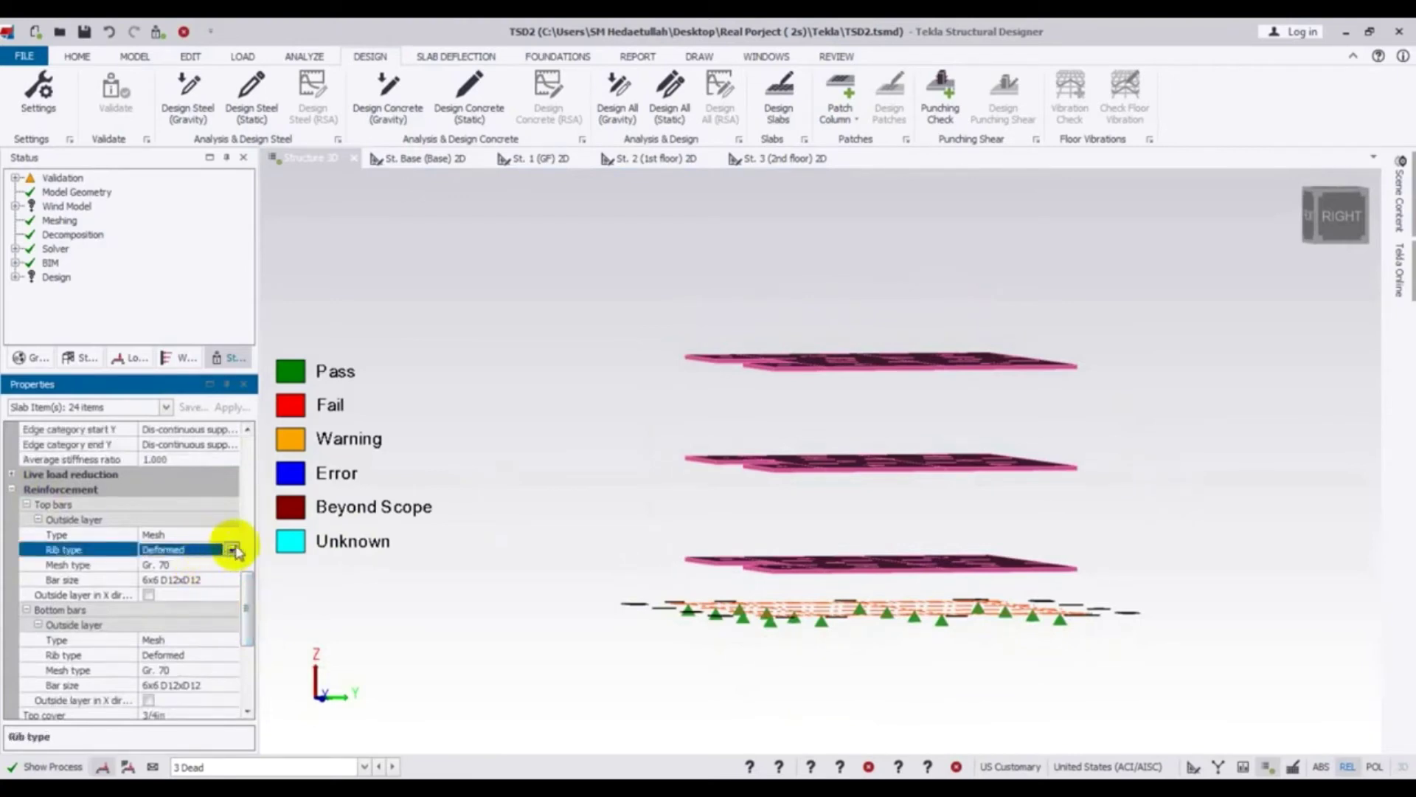
click(230, 549)
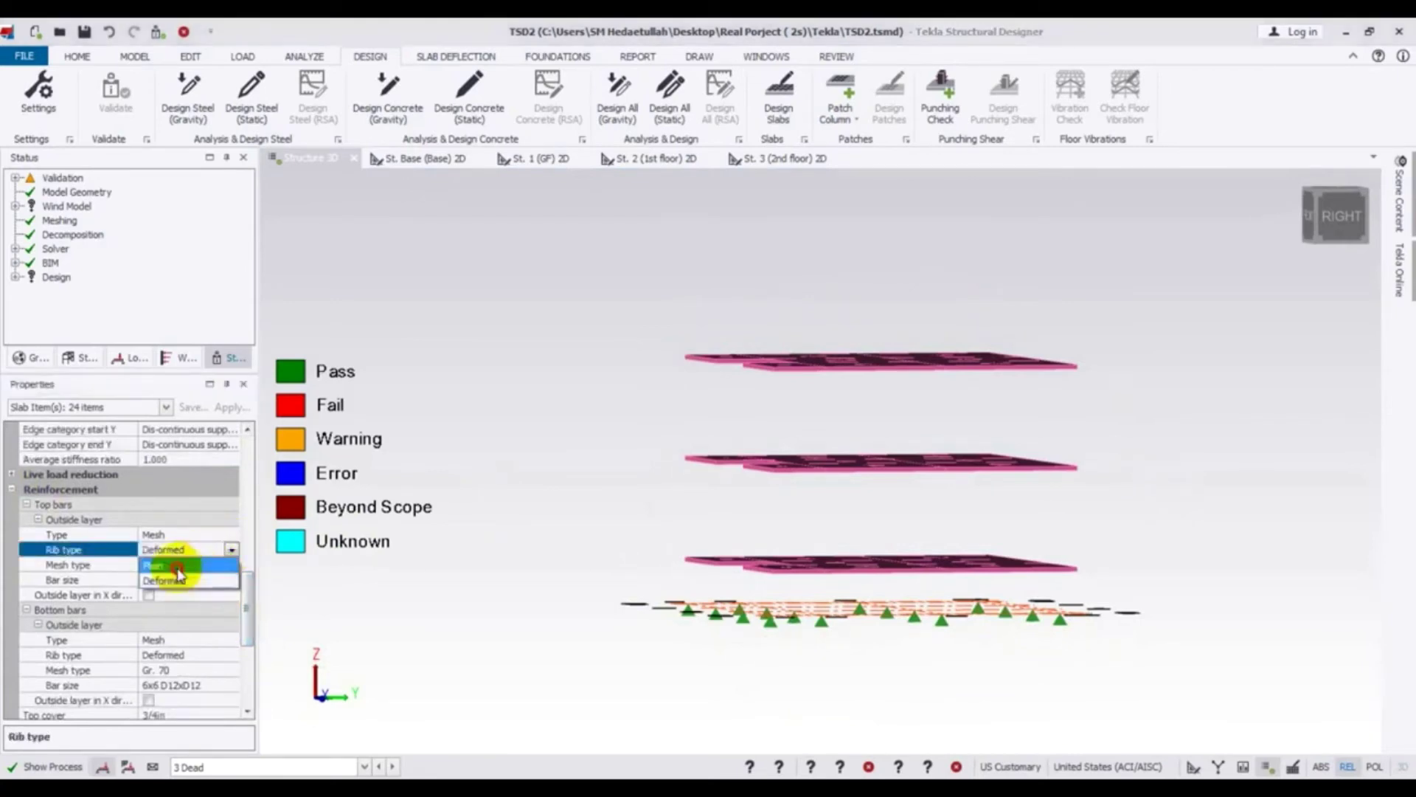
click(180, 566)
click(218, 535)
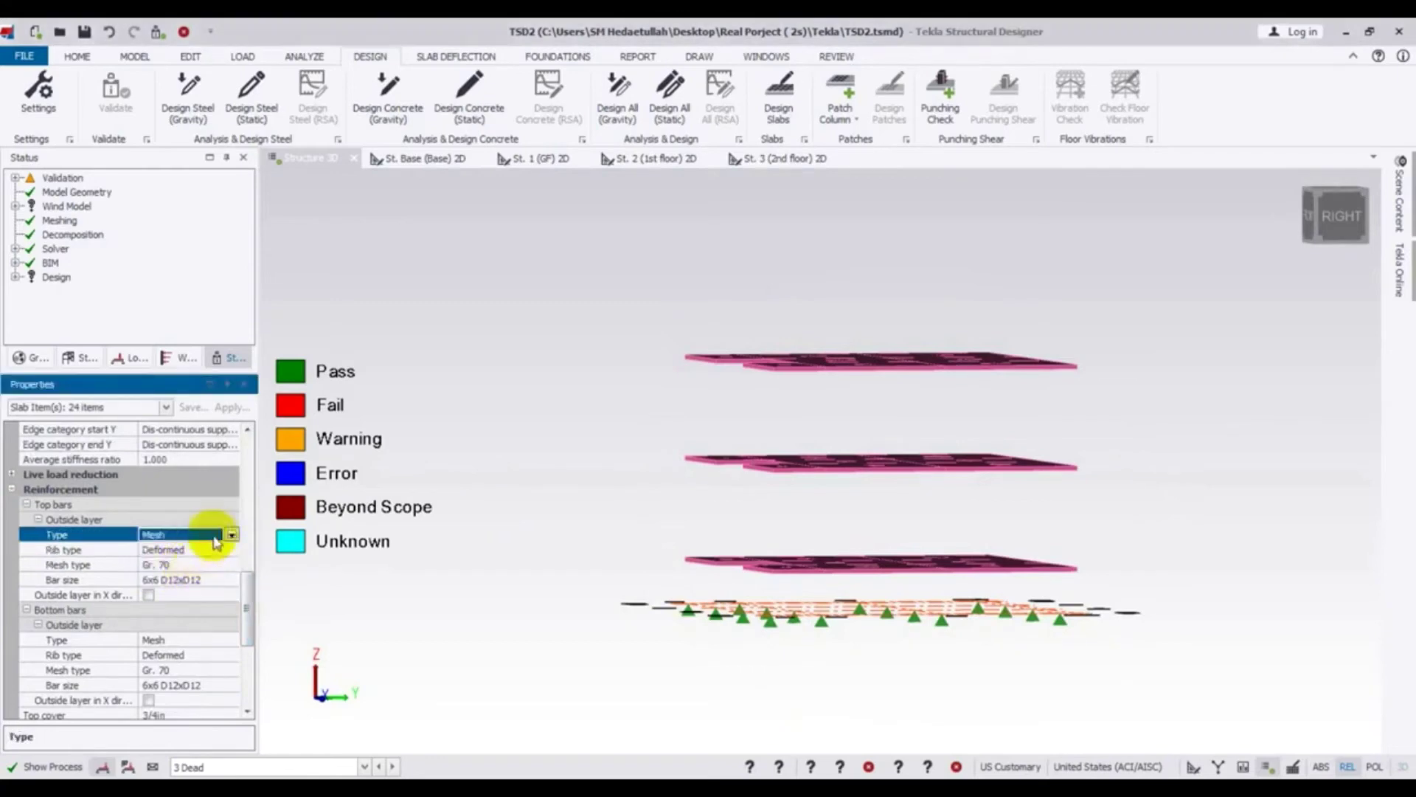
click(232, 534)
click(183, 581)
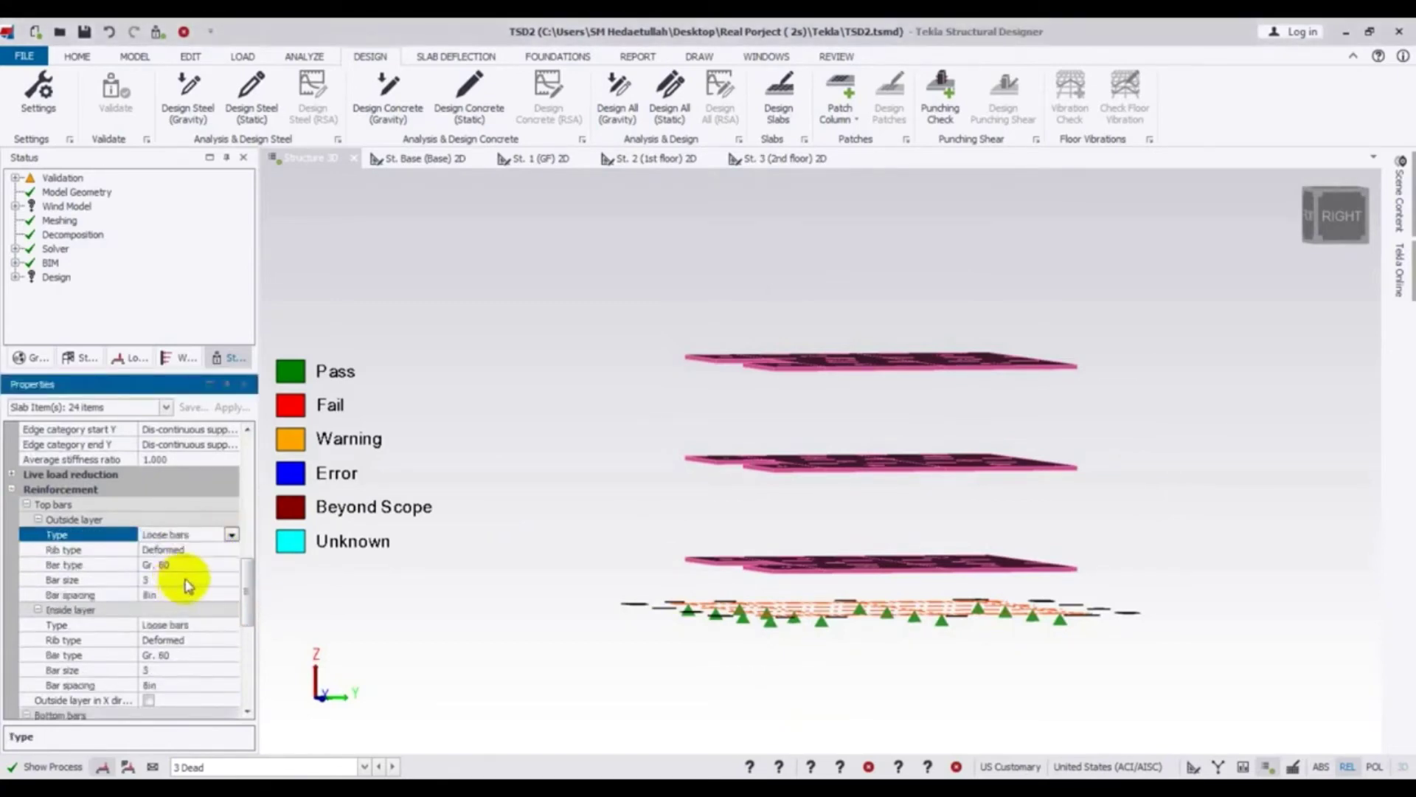
Step: Set the top outside and inside layer bar spacing to 6 in
click(184, 594)
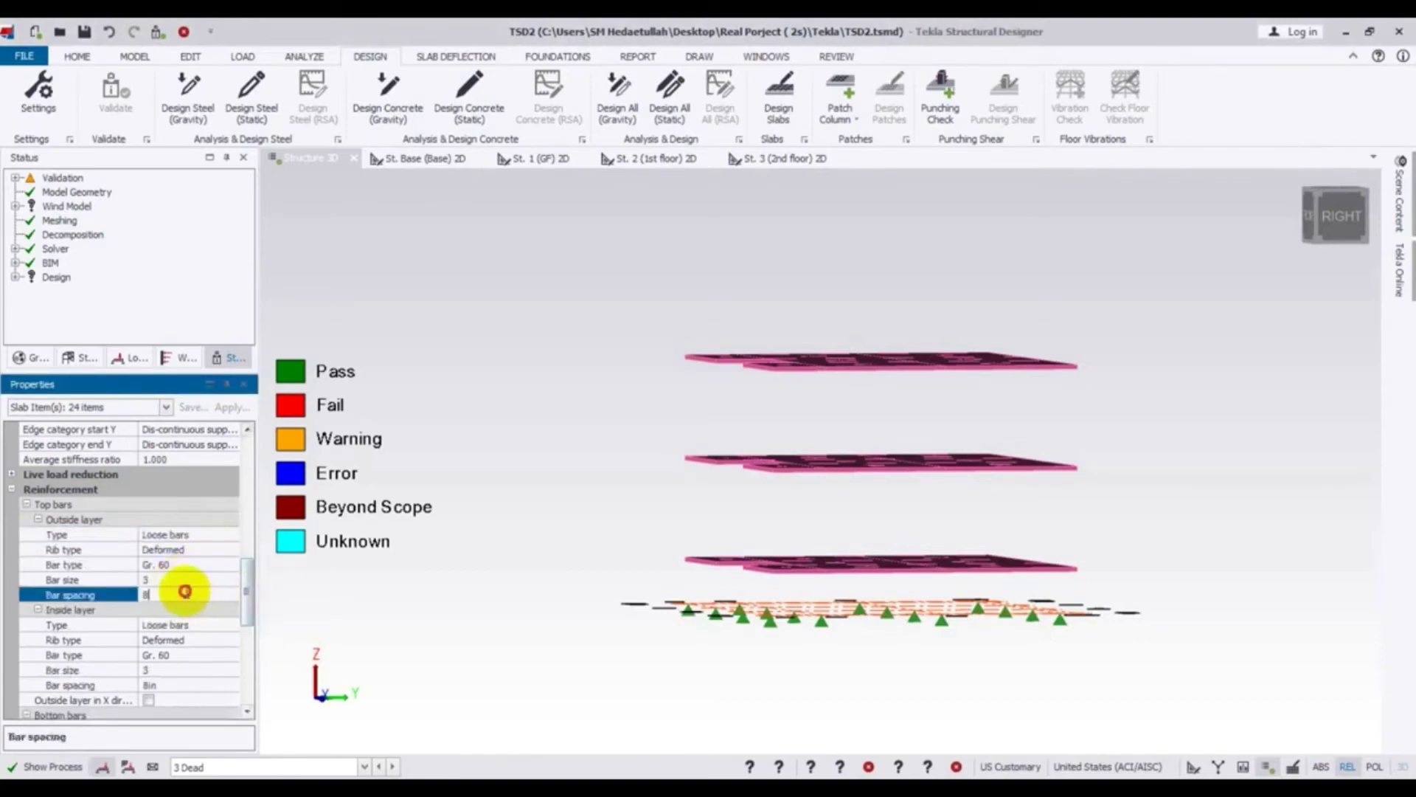
click(81, 594)
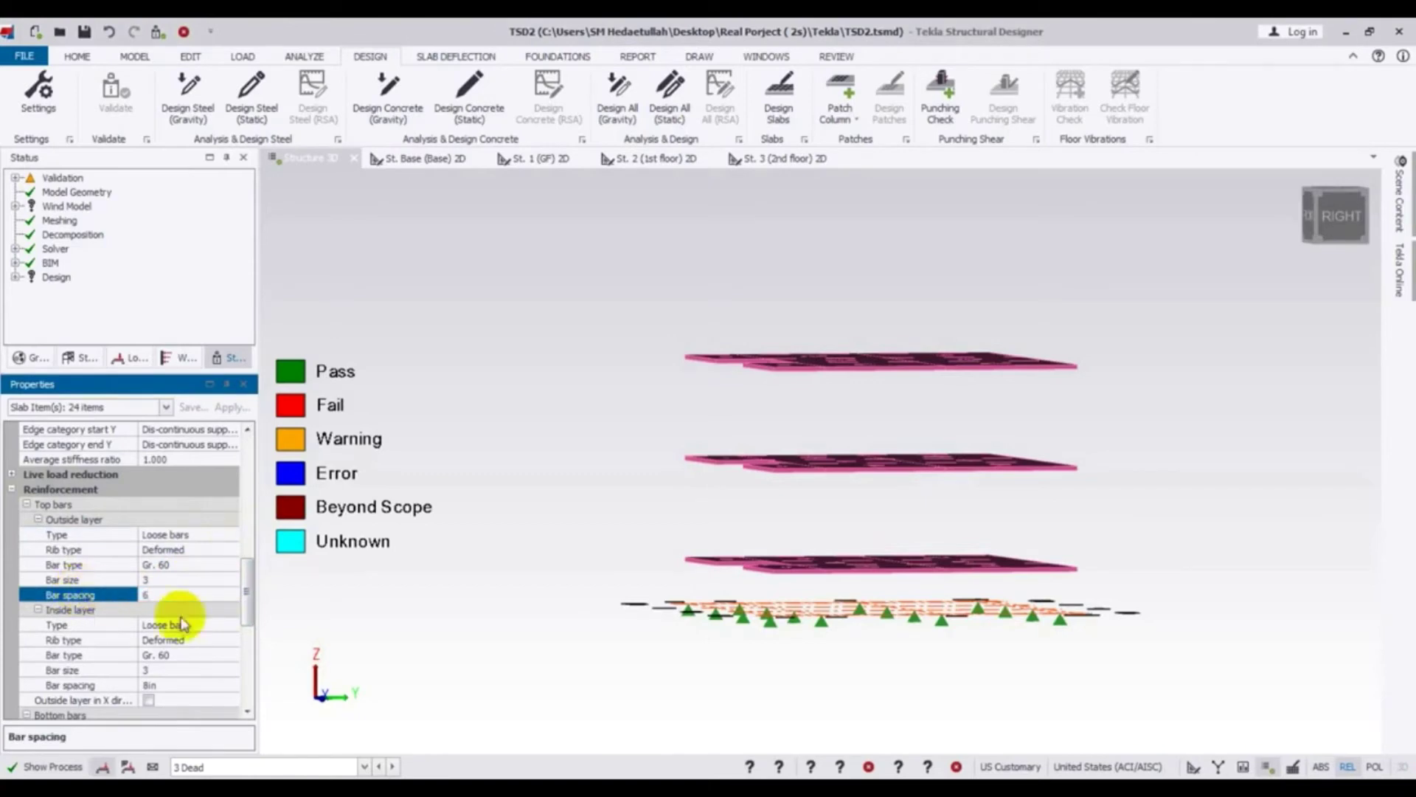
click(153, 687)
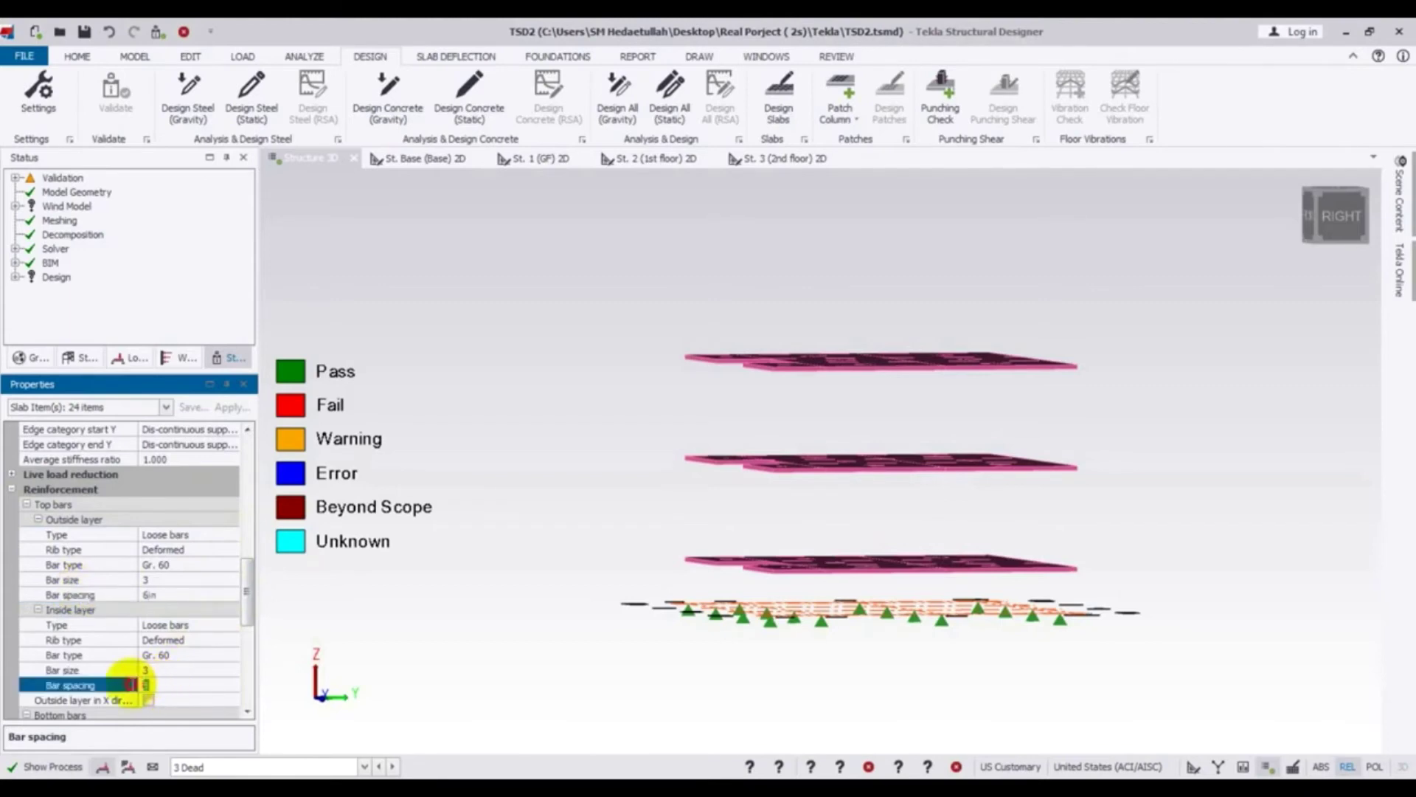
text(6)
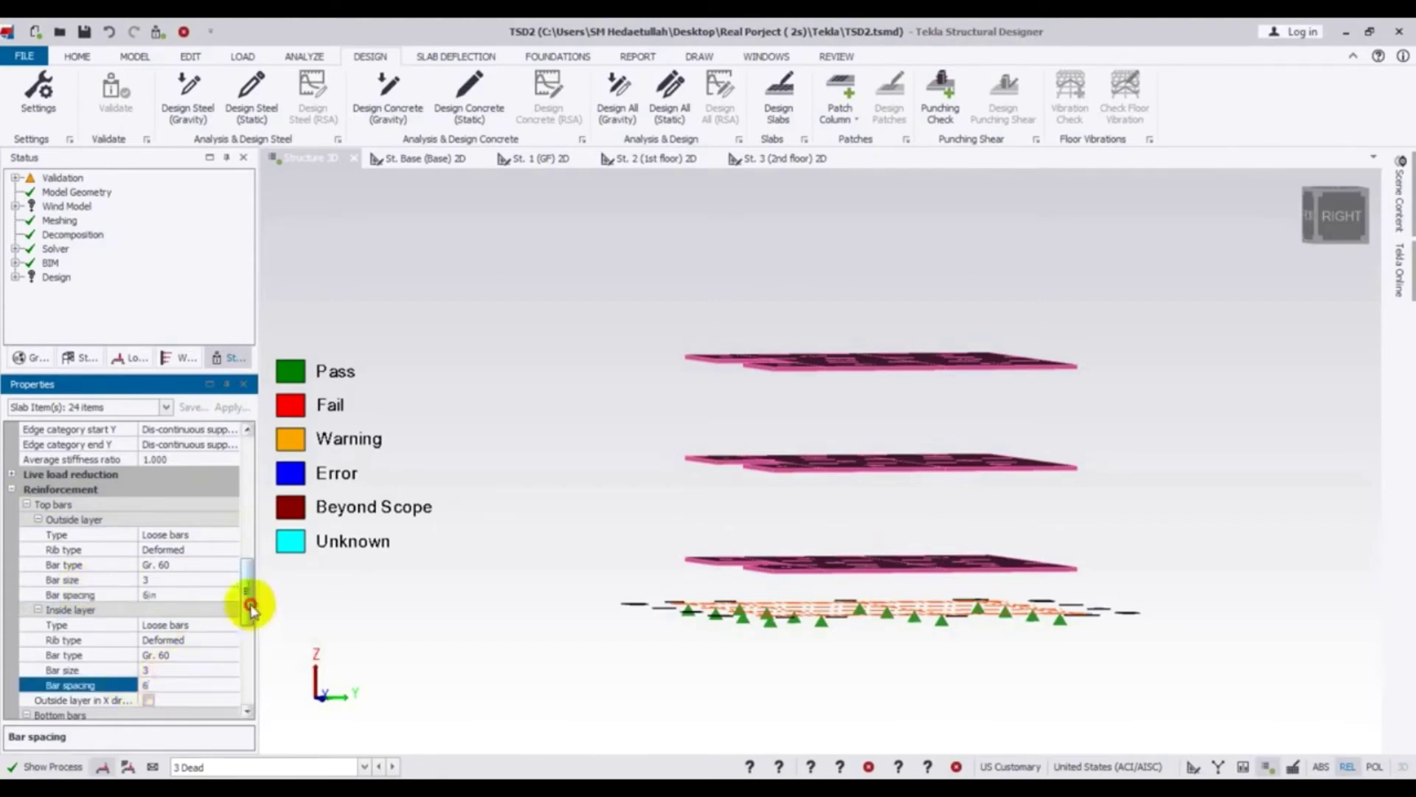
click(245, 628)
drag(246, 629, 245, 645)
Step: Switch the bottom outside layer to Loose bars with 6 in spacing in both bottom layers
click(209, 579)
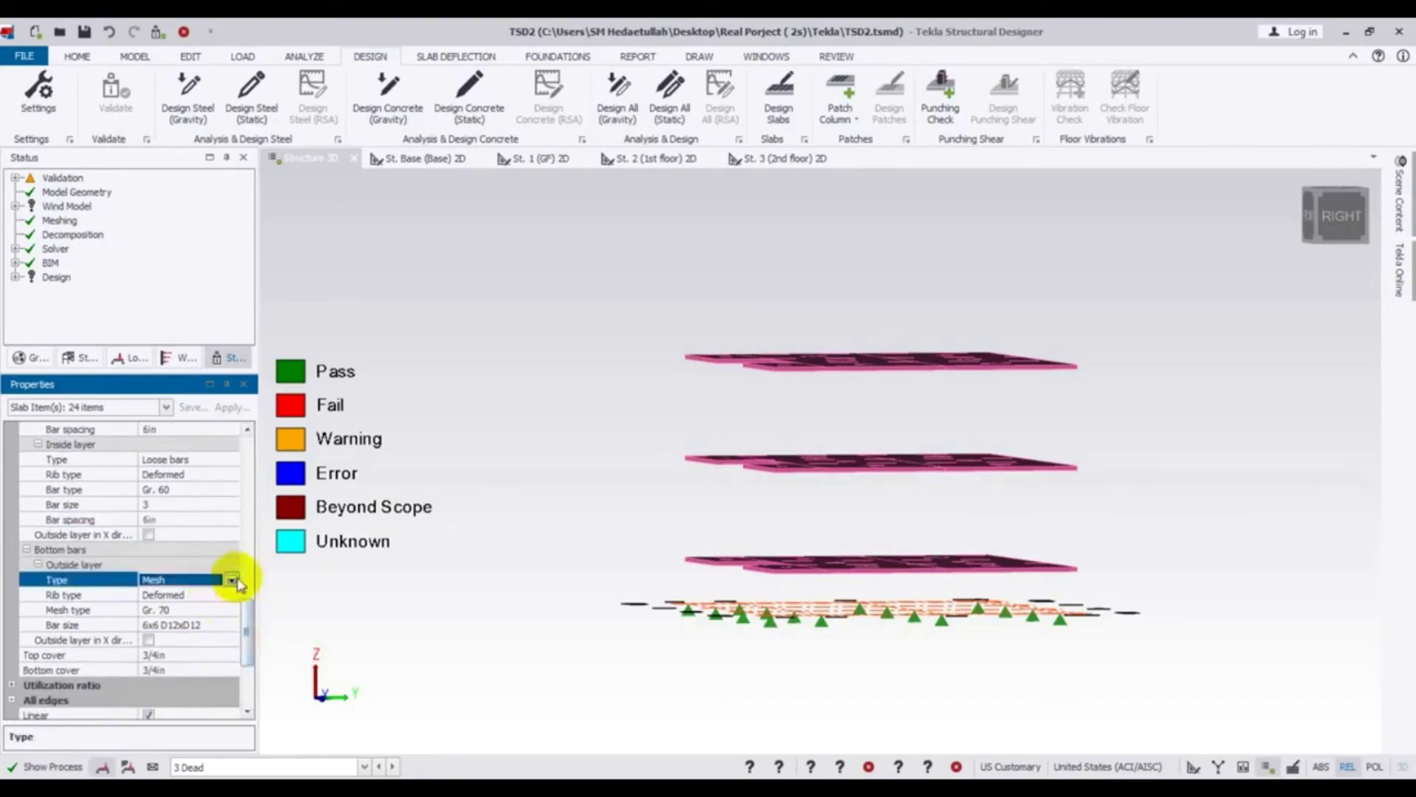
click(233, 581)
click(171, 625)
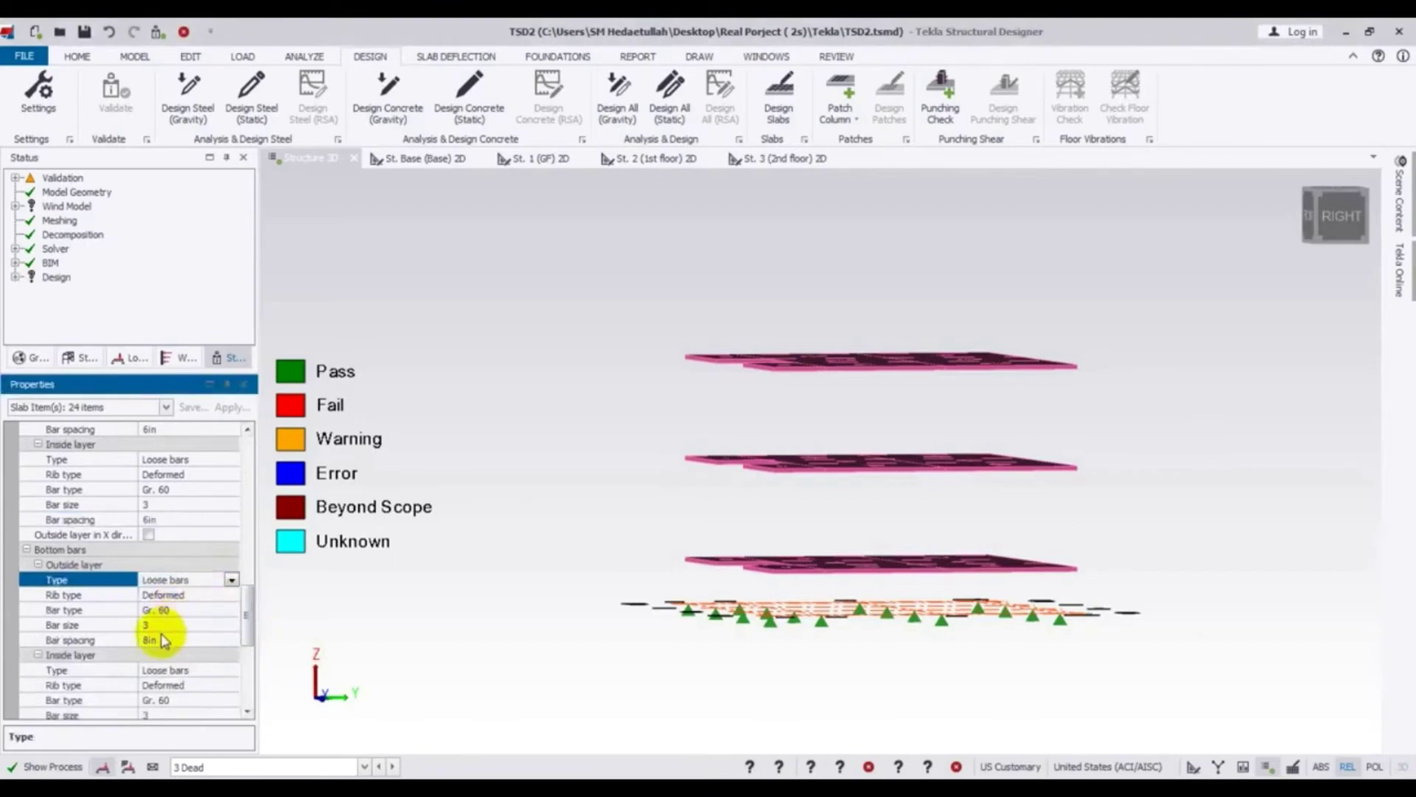
click(161, 640)
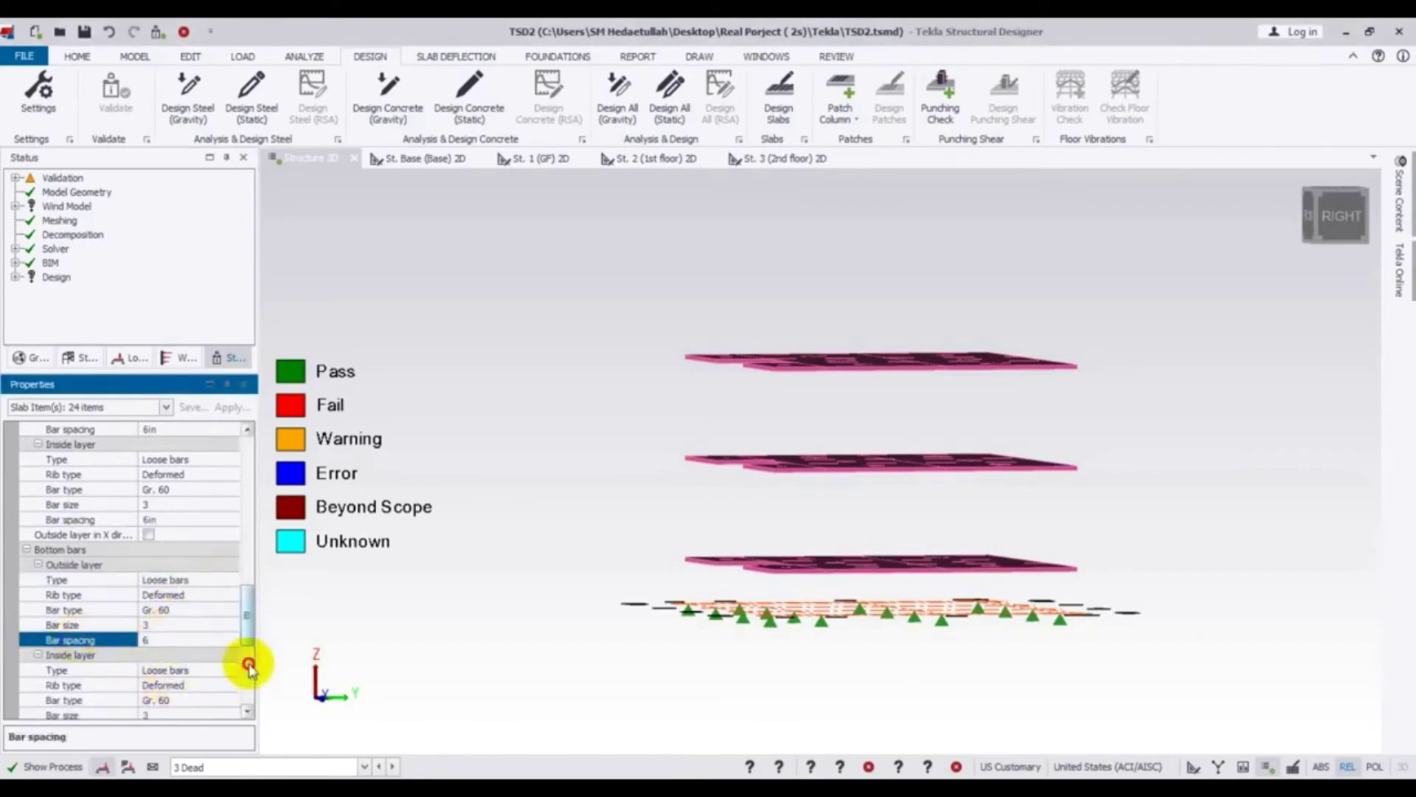
scroll(236, 662, down, 4)
click(161, 536)
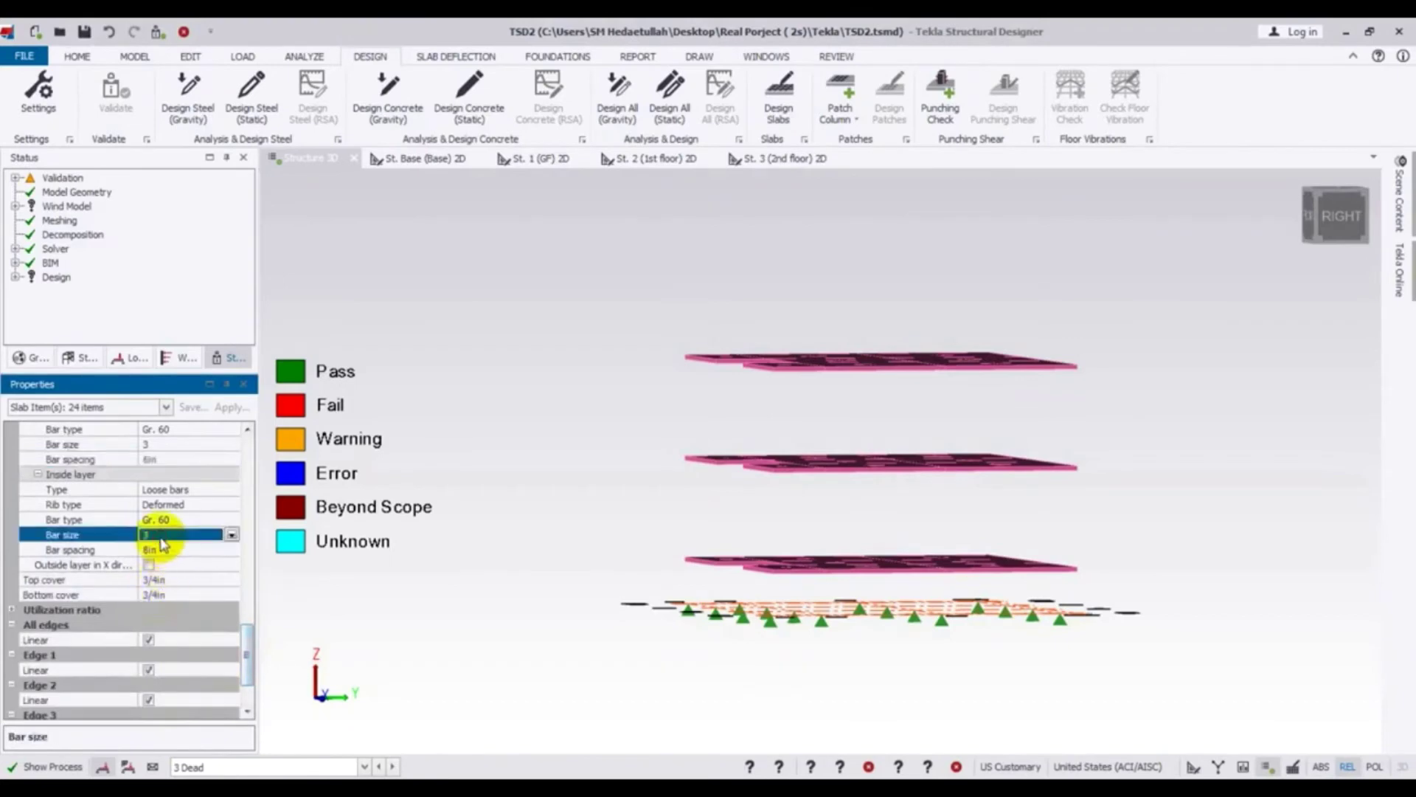
click(168, 551)
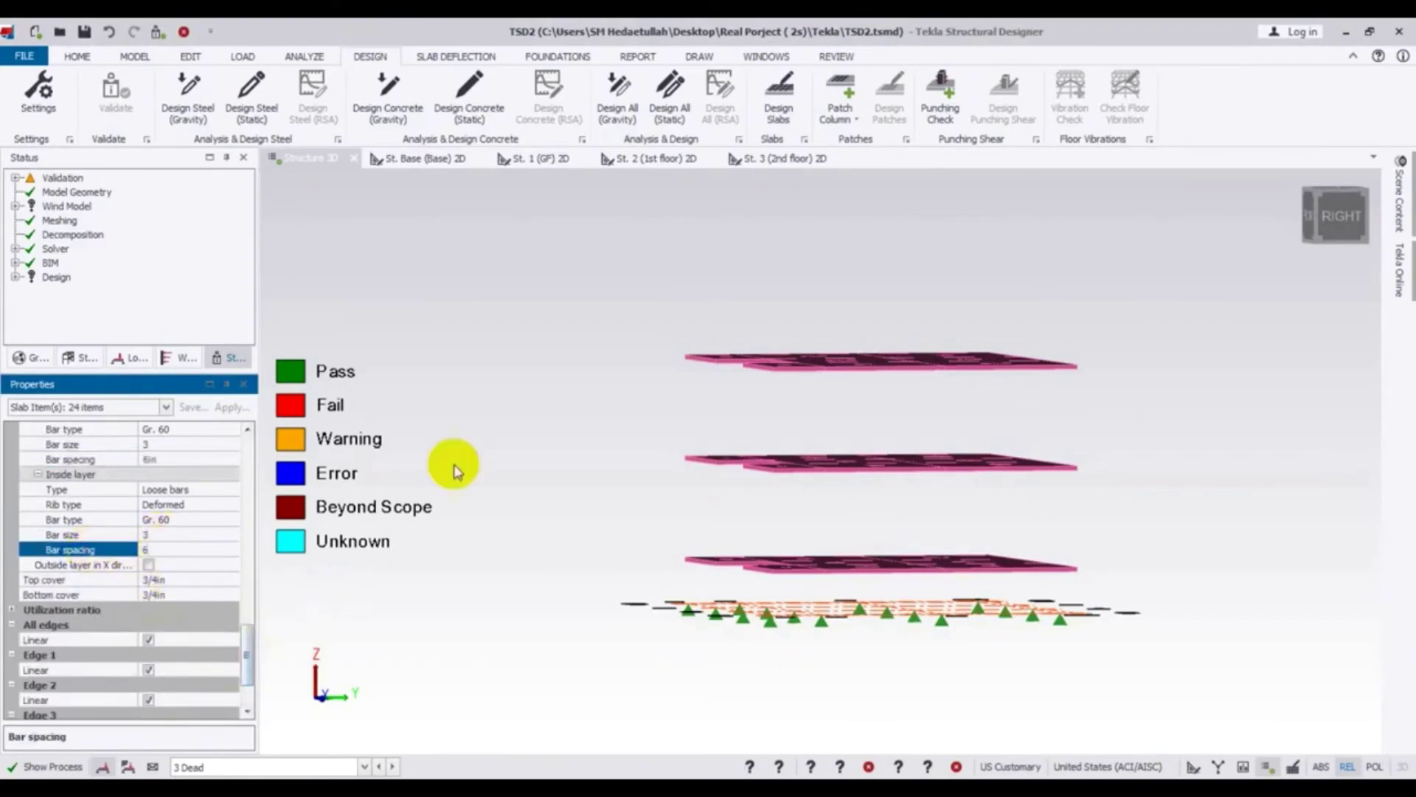
click(524, 438)
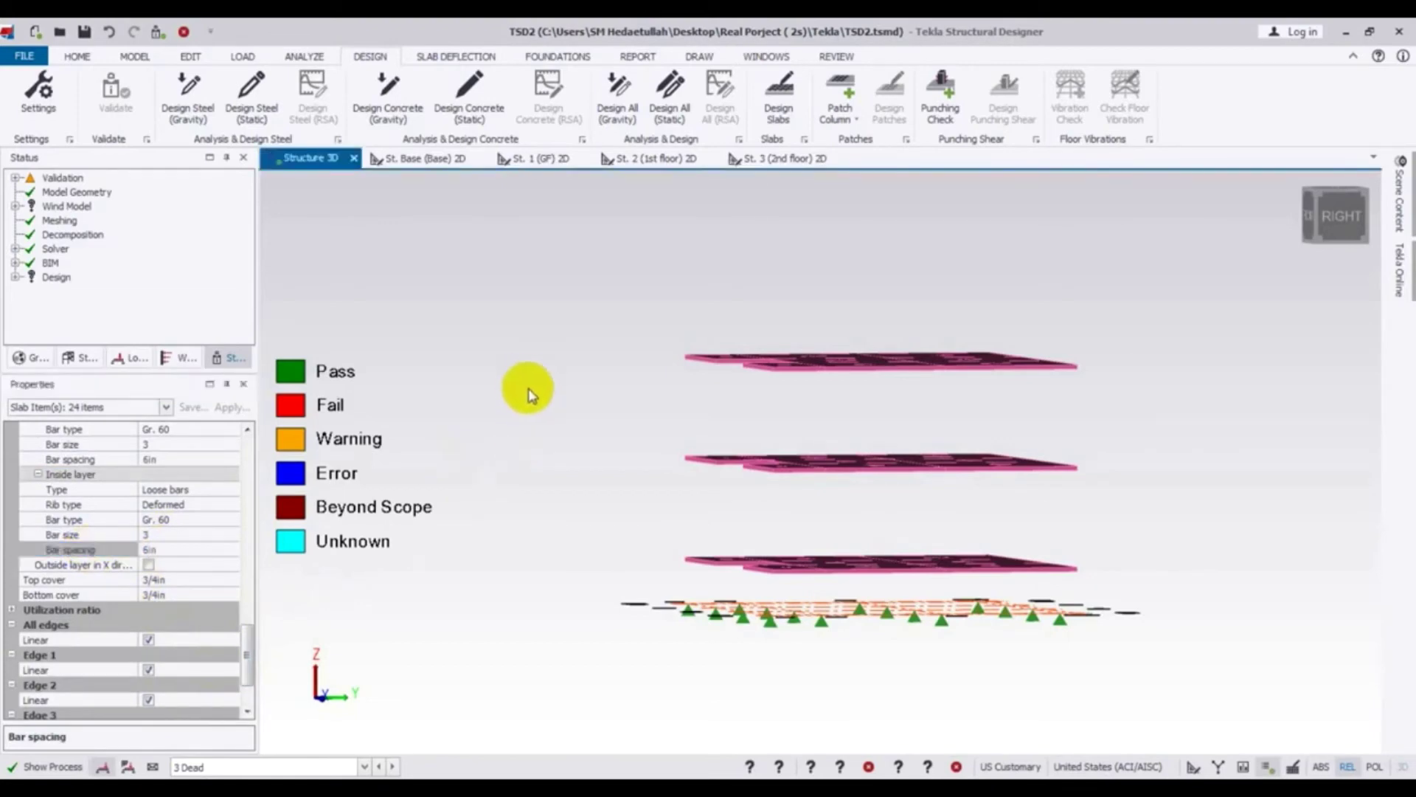
Step: Rerun the slab design and view the deselected slabs' design colours from above
click(774, 99)
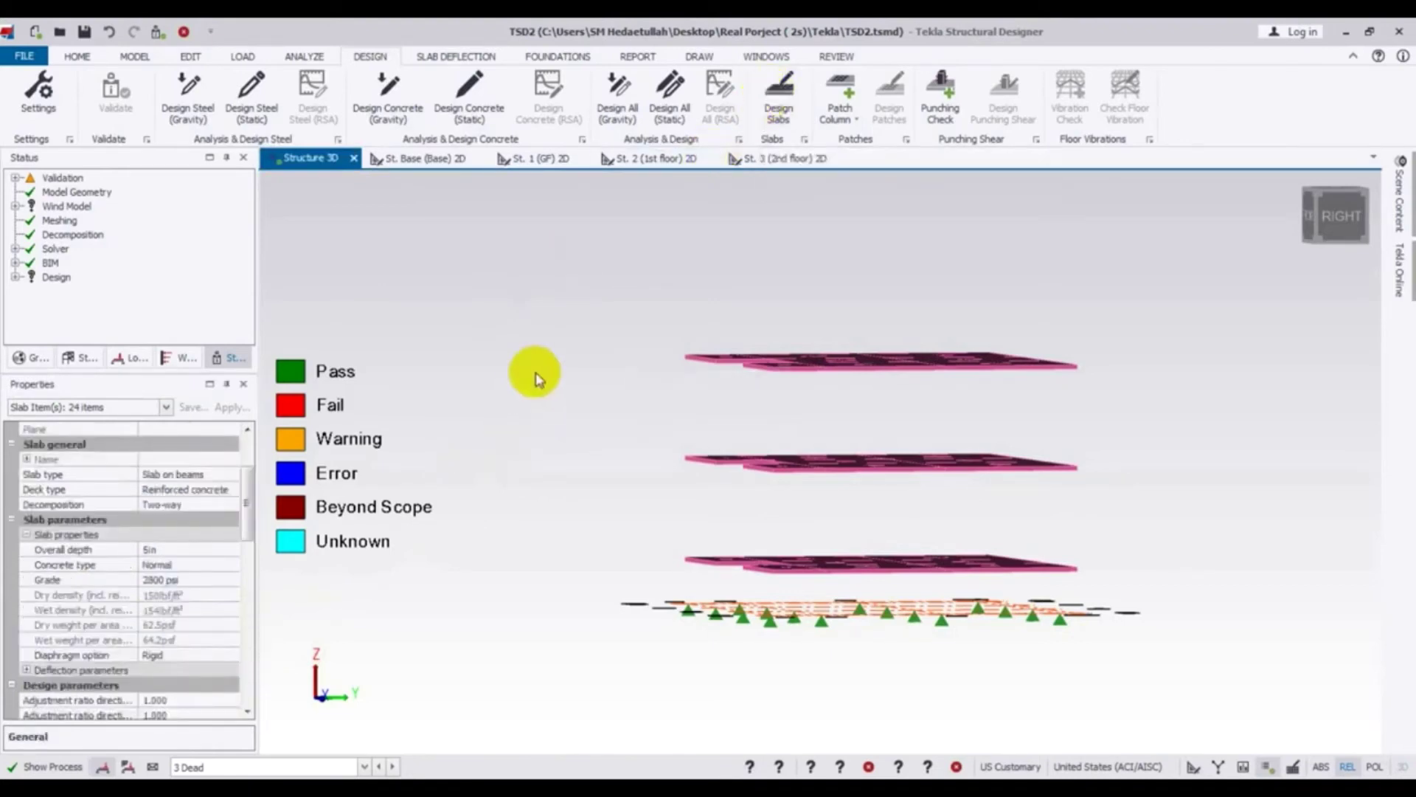
click(564, 328)
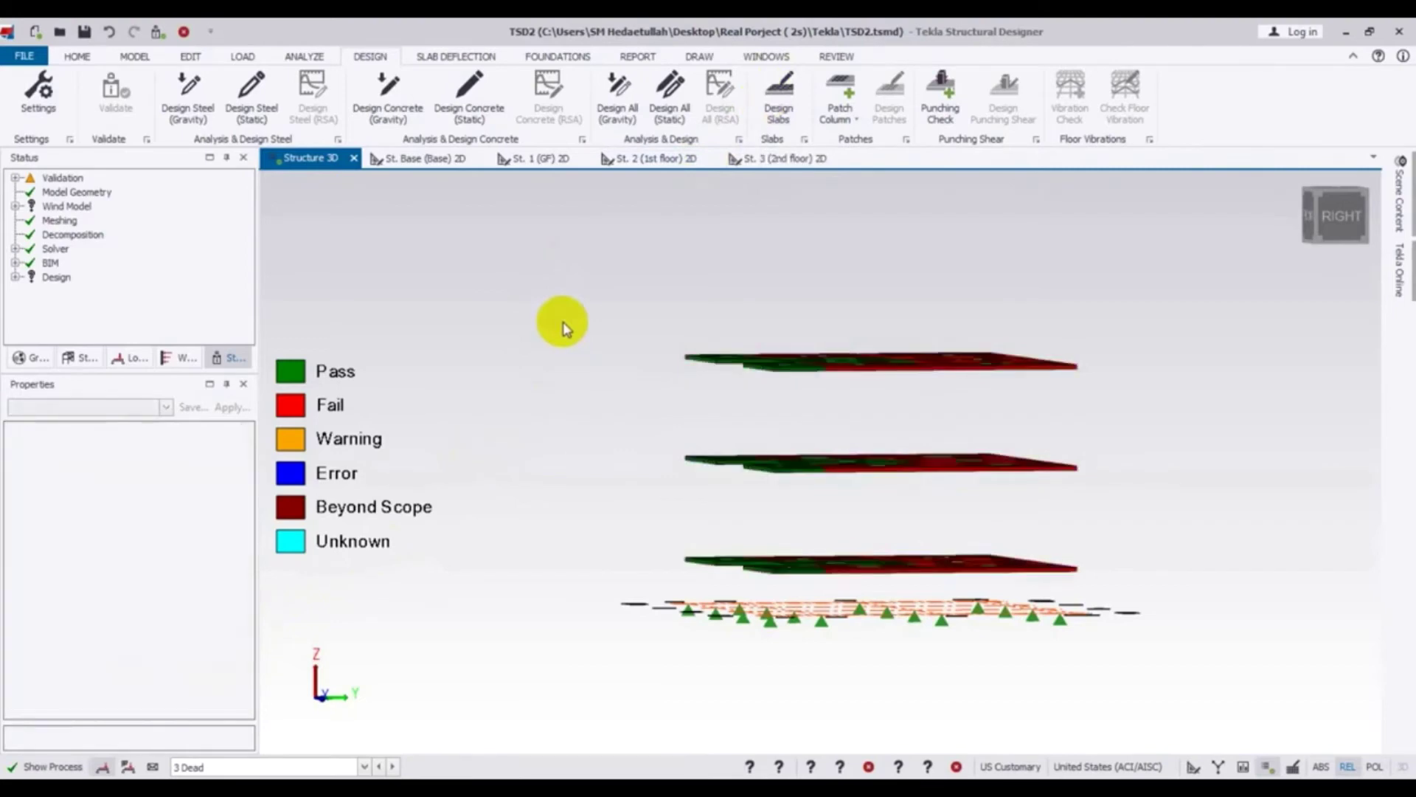
drag(565, 328, 600, 458)
middle_drag(601, 459, 625, 503)
Step: Select 2nd-floor slab Sl 17 and show its Reinforcement properties
click(840, 428)
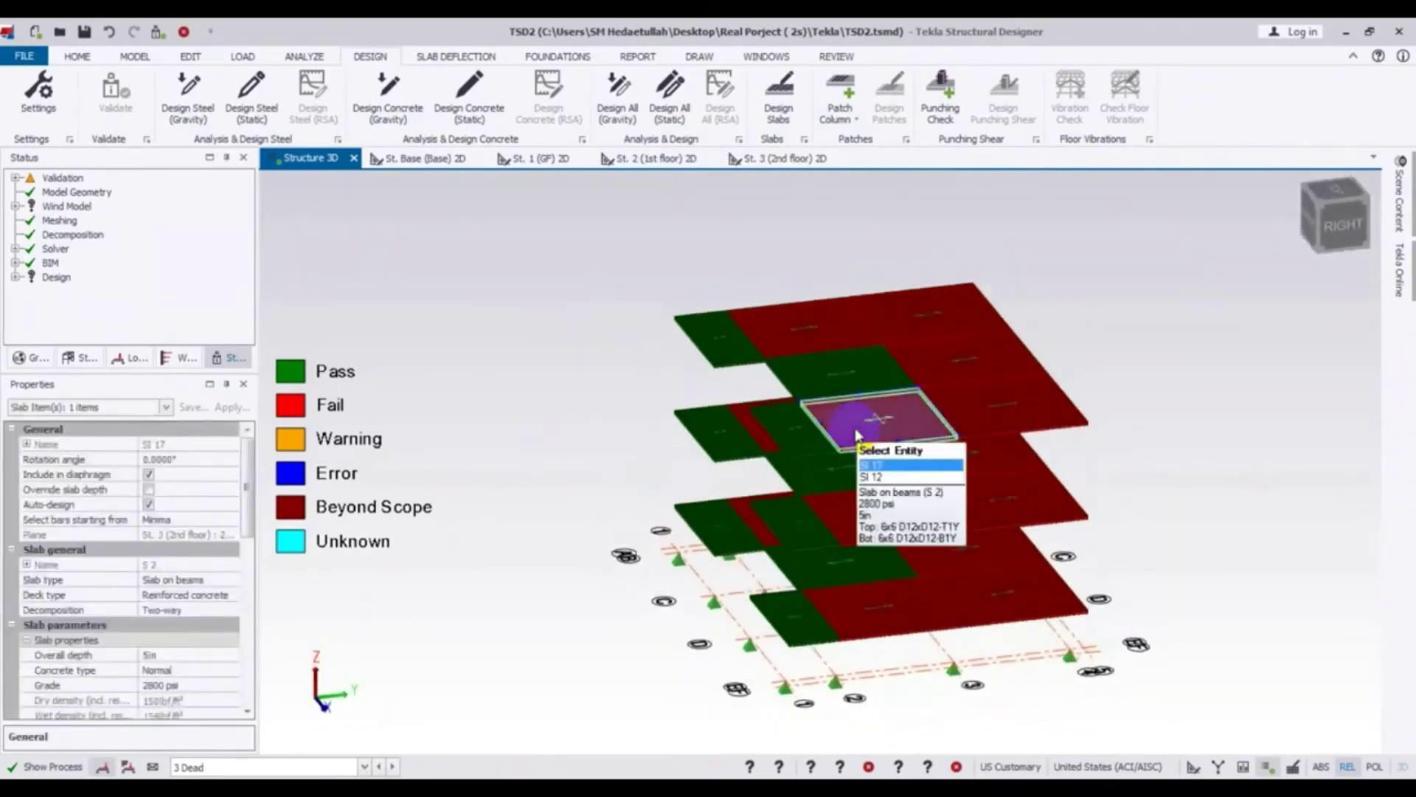
drag(247, 501, 245, 633)
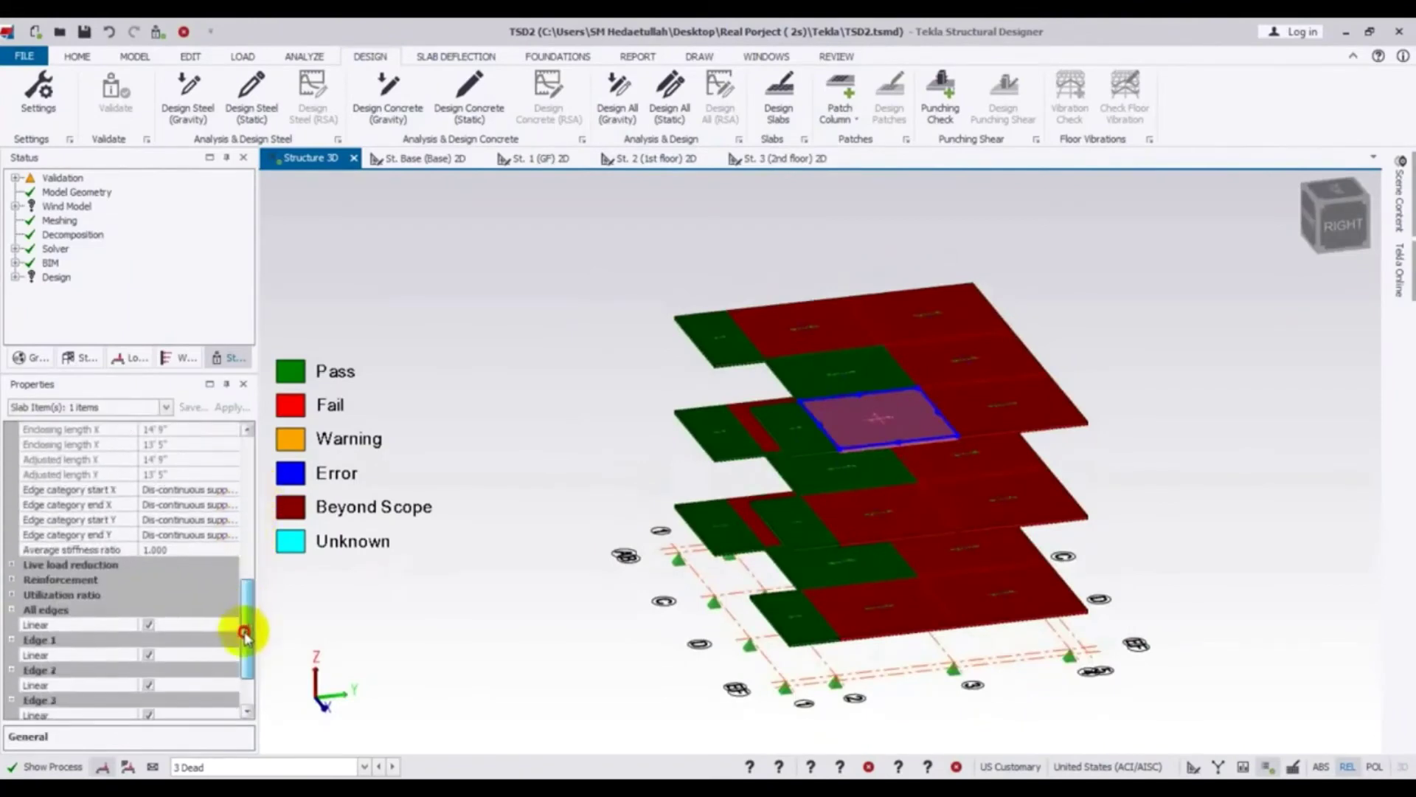
click(9, 583)
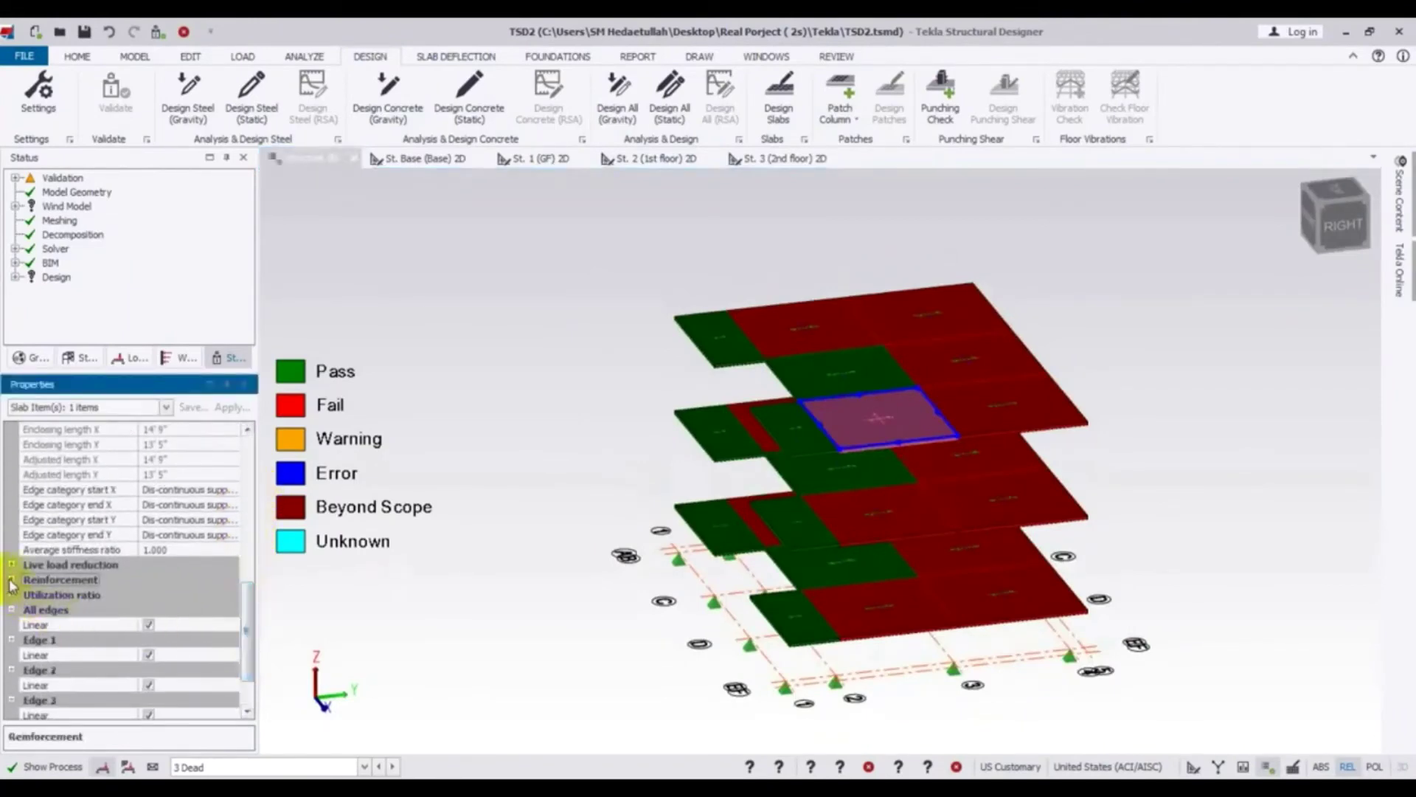
click(11, 580)
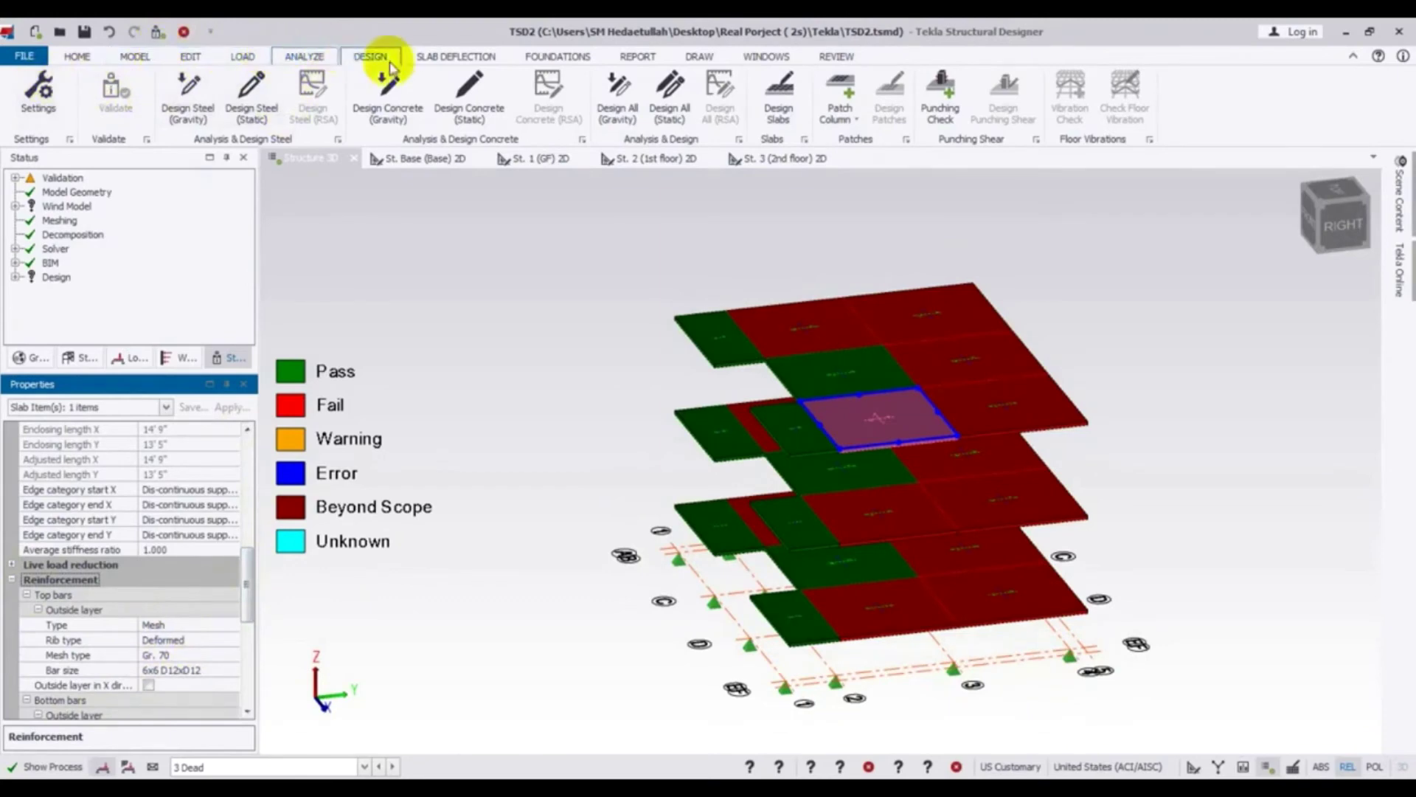
Step: Review the slab Reinforcement Layout, Patch and General settings in Design Settings
click(41, 96)
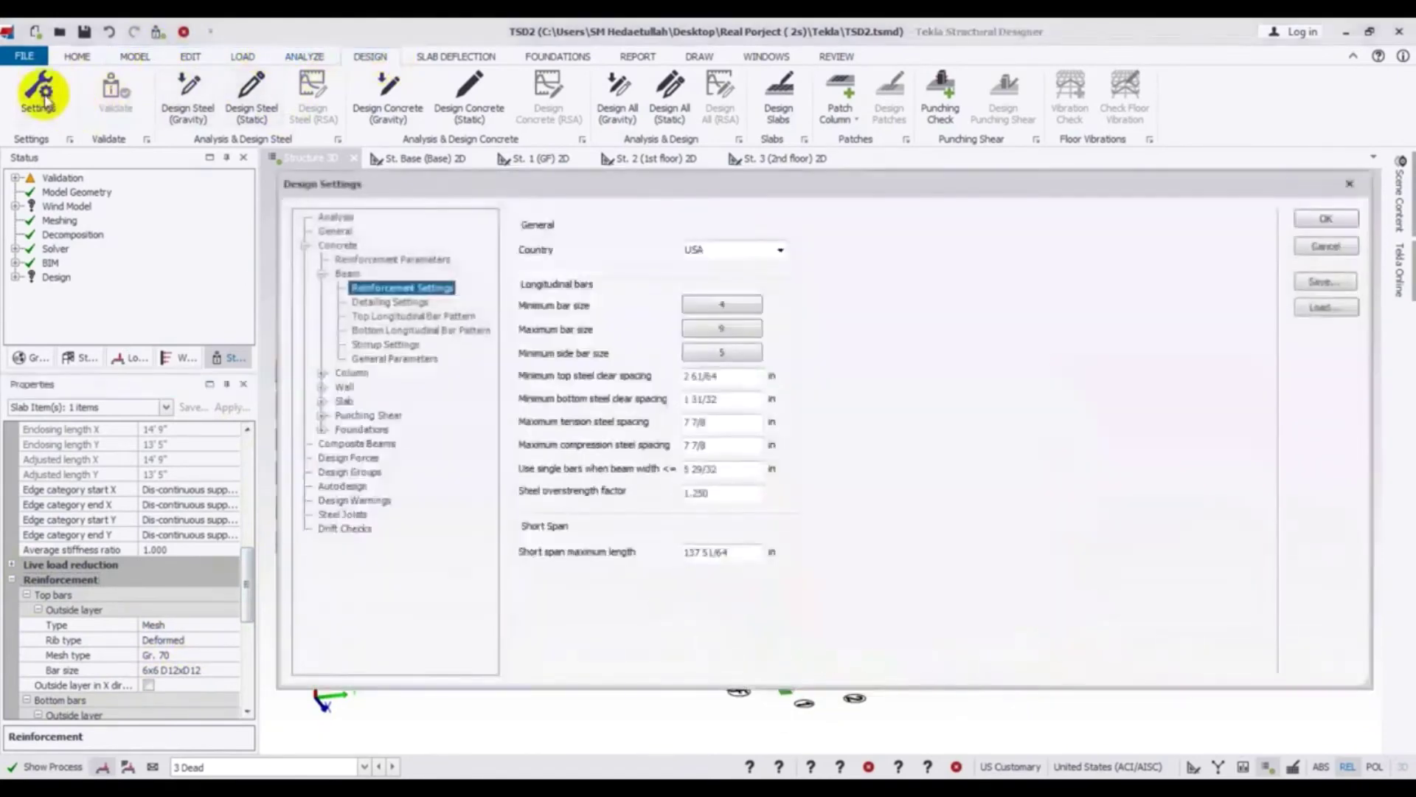
click(323, 400)
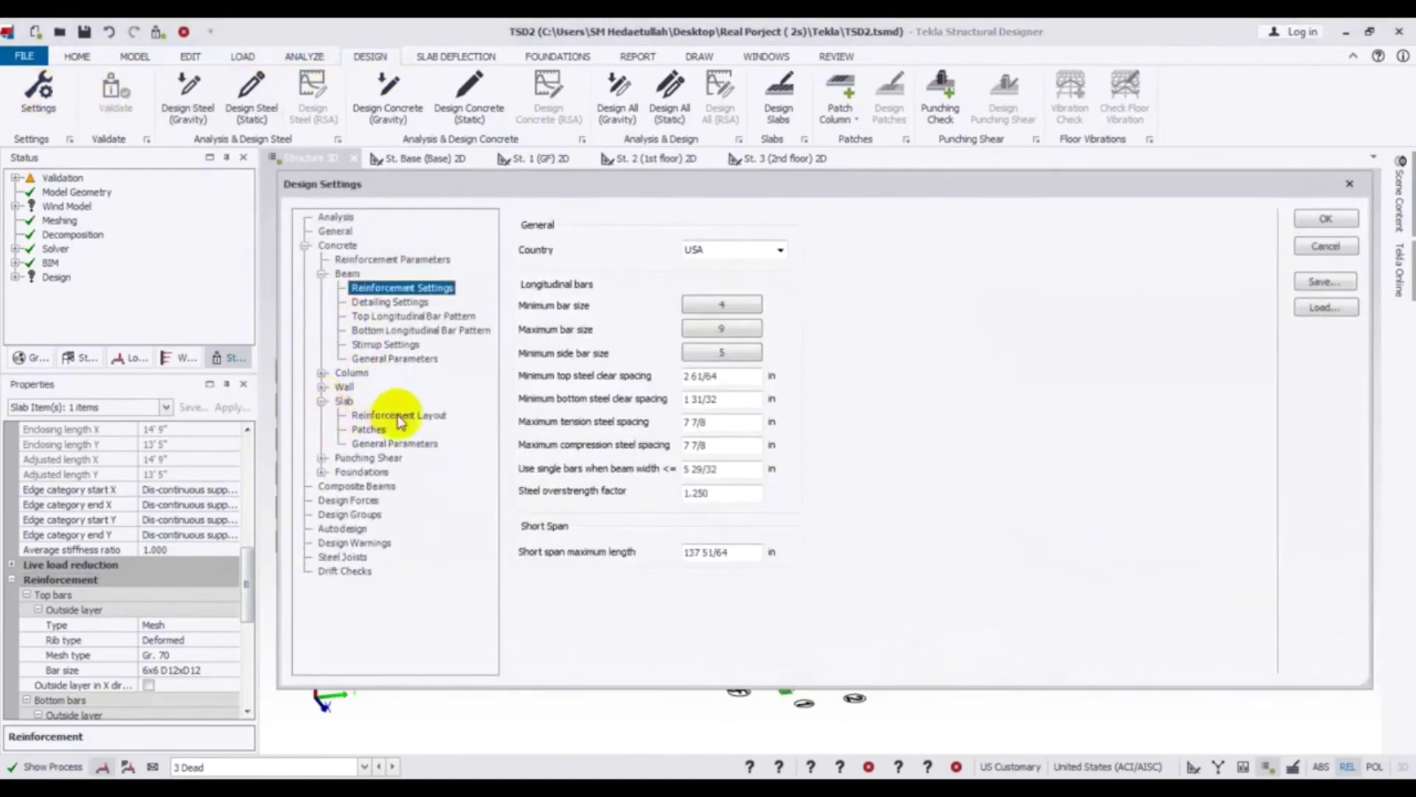
click(399, 416)
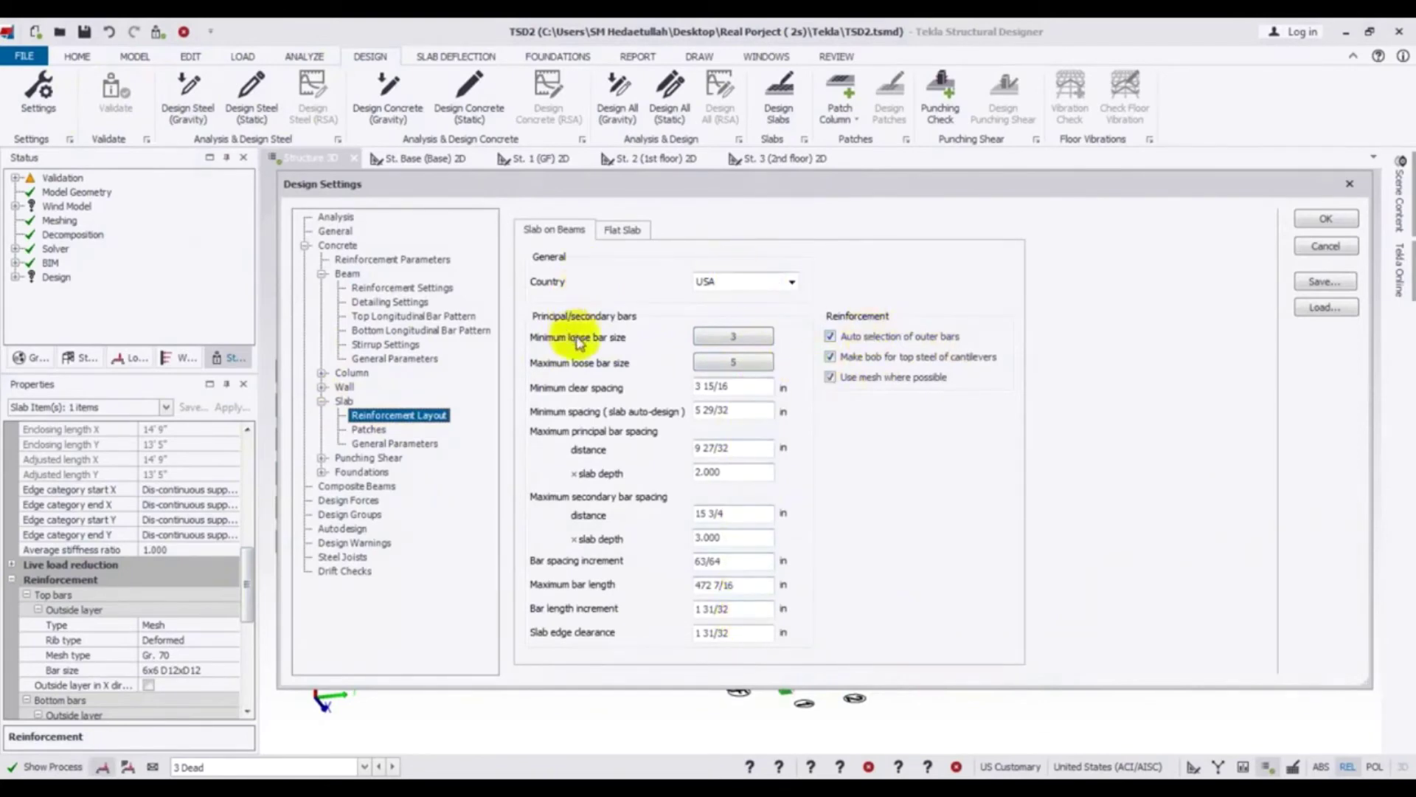
click(361, 435)
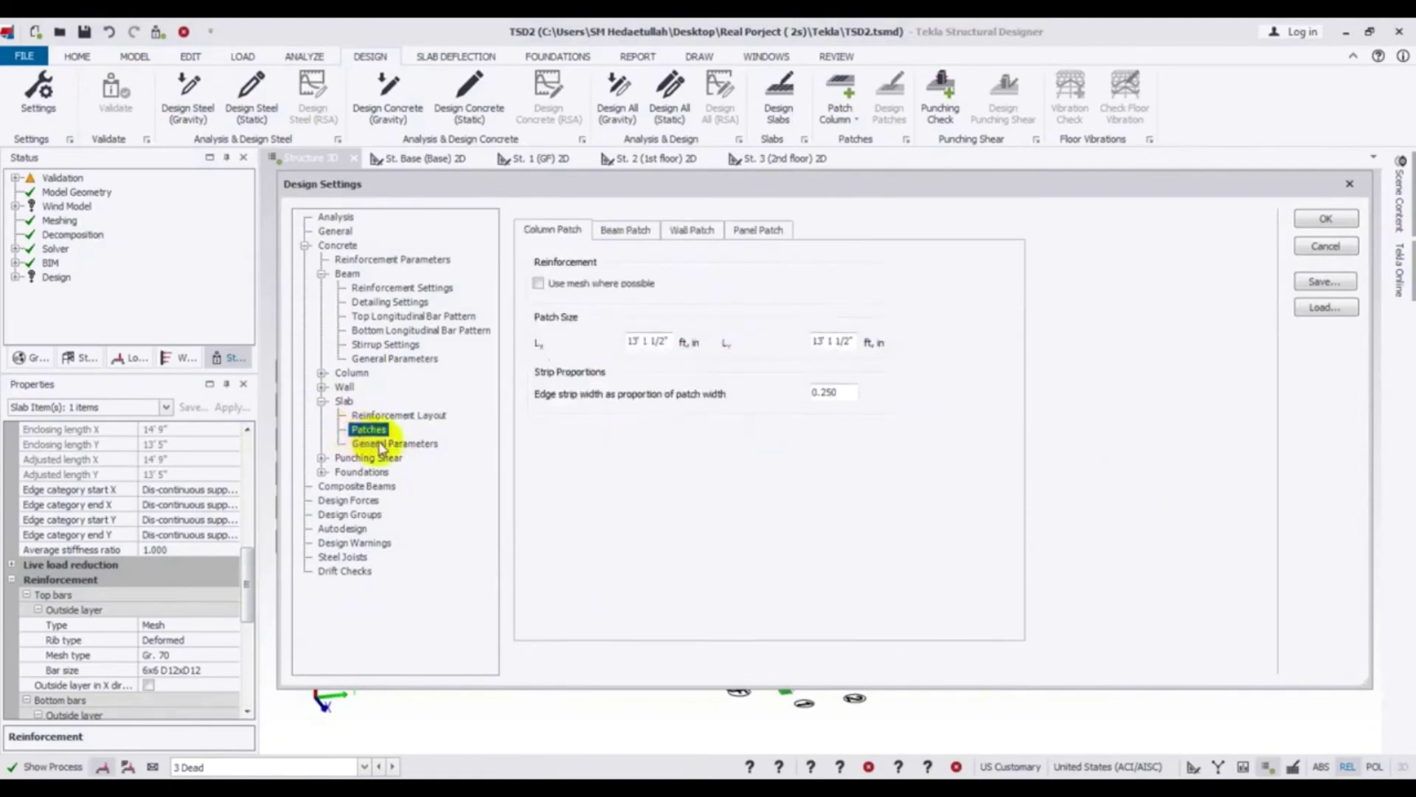
click(379, 444)
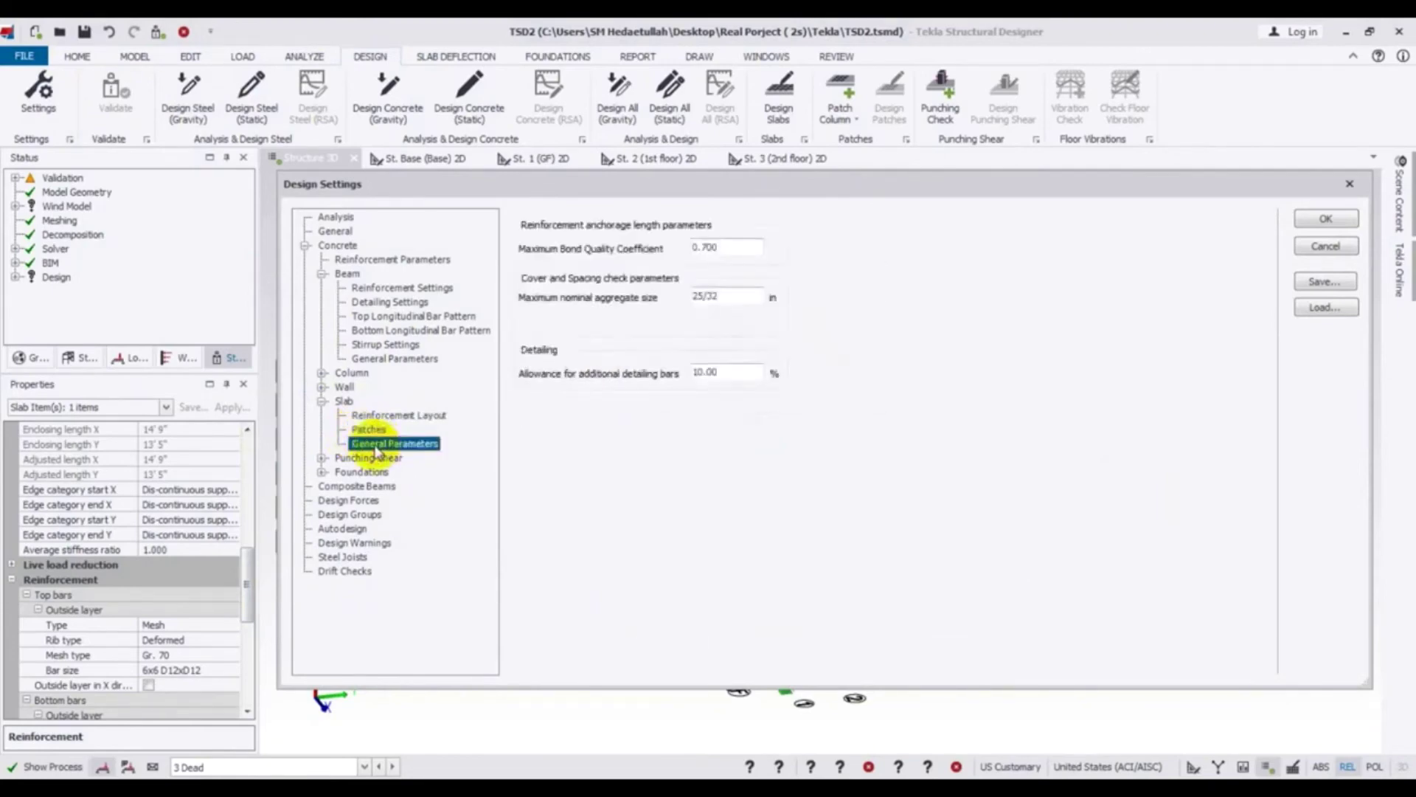
click(375, 417)
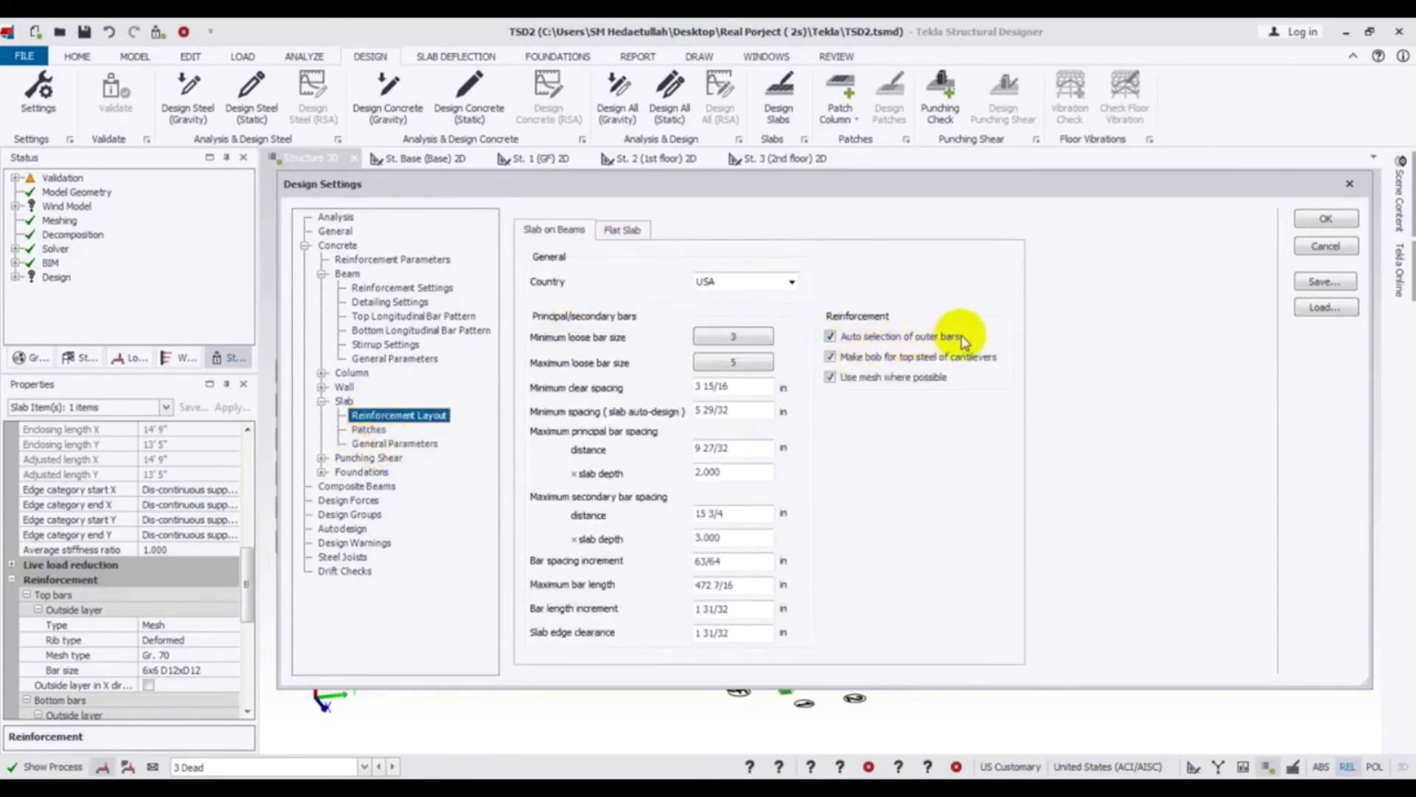
Step: Set the Flat Slab country to USA and view the Mat Foundation reinforcement layout
click(628, 232)
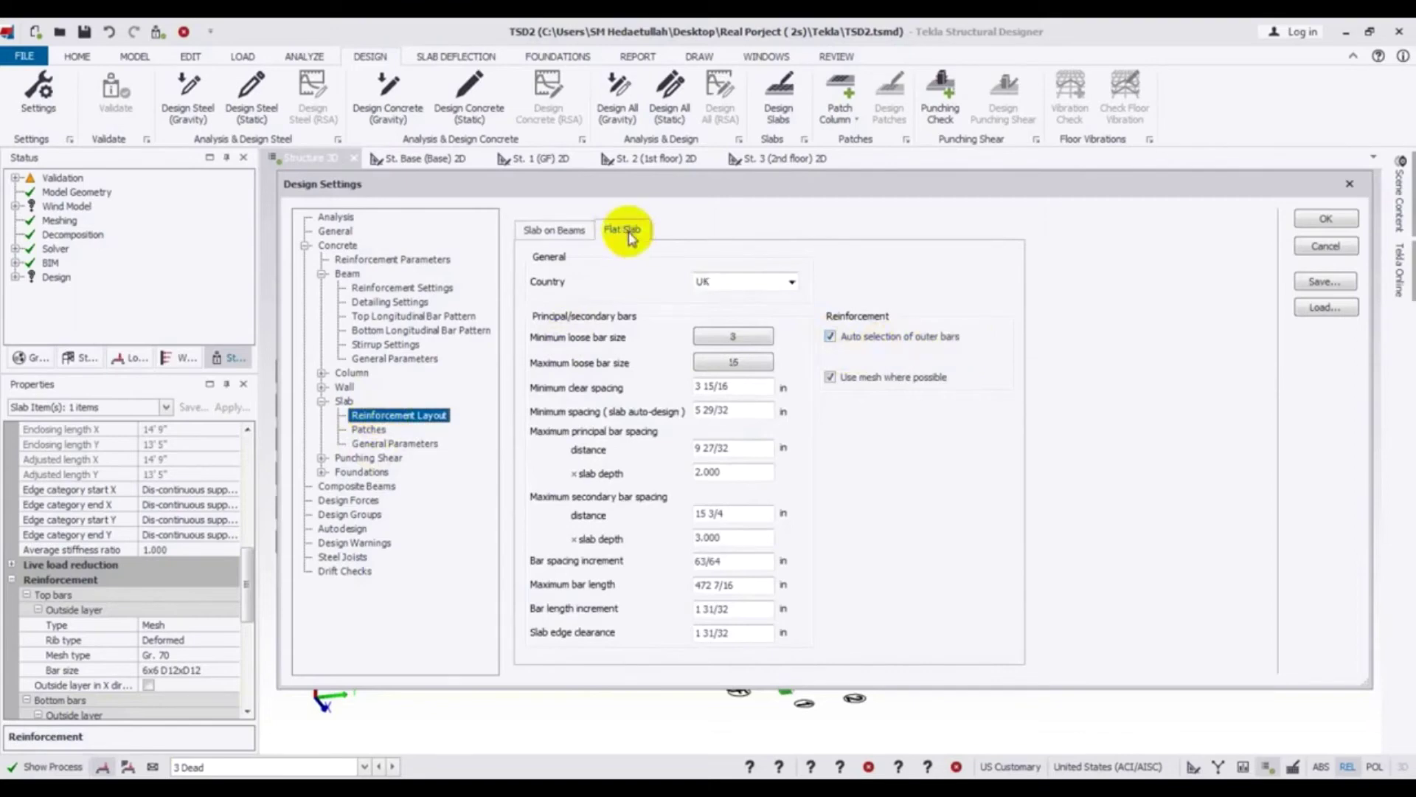
click(719, 283)
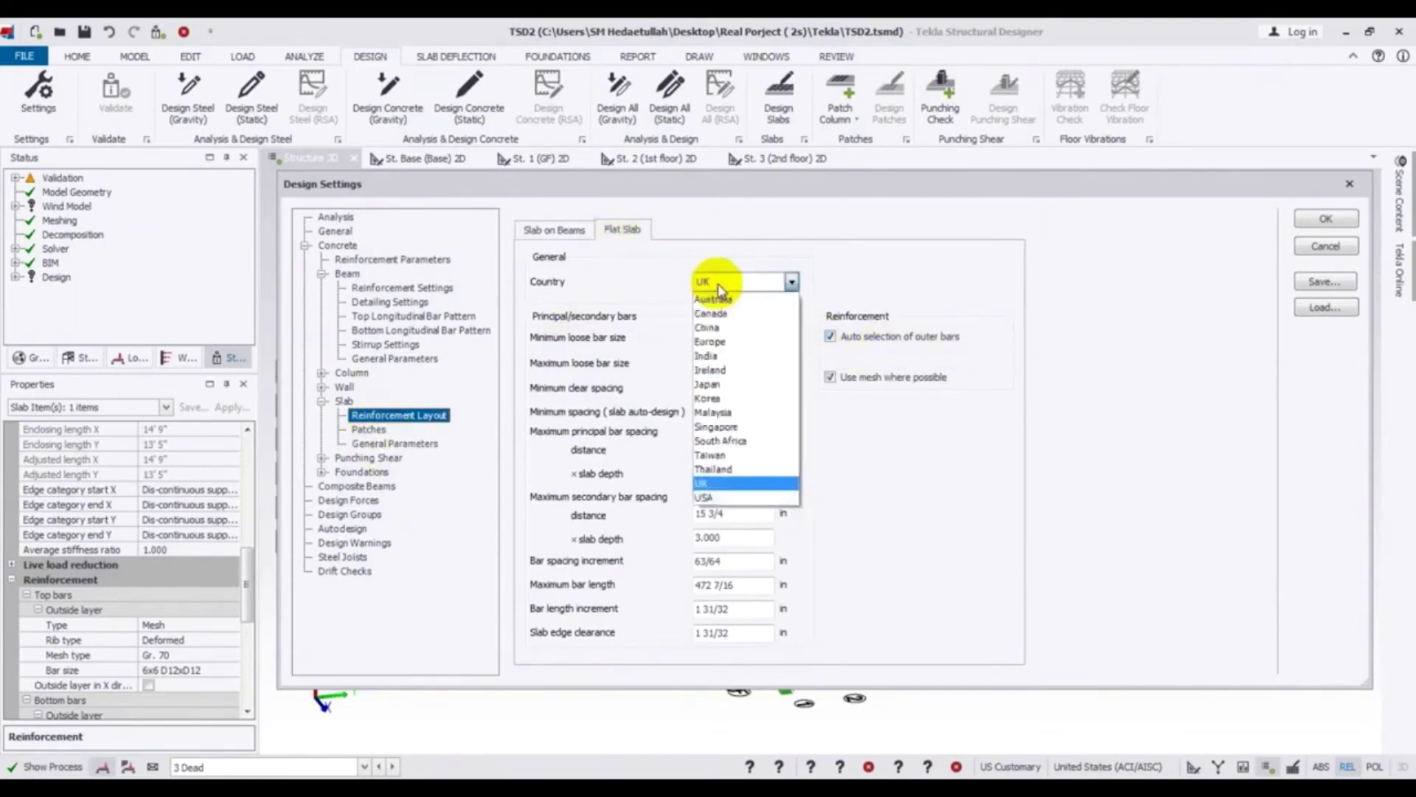
click(717, 499)
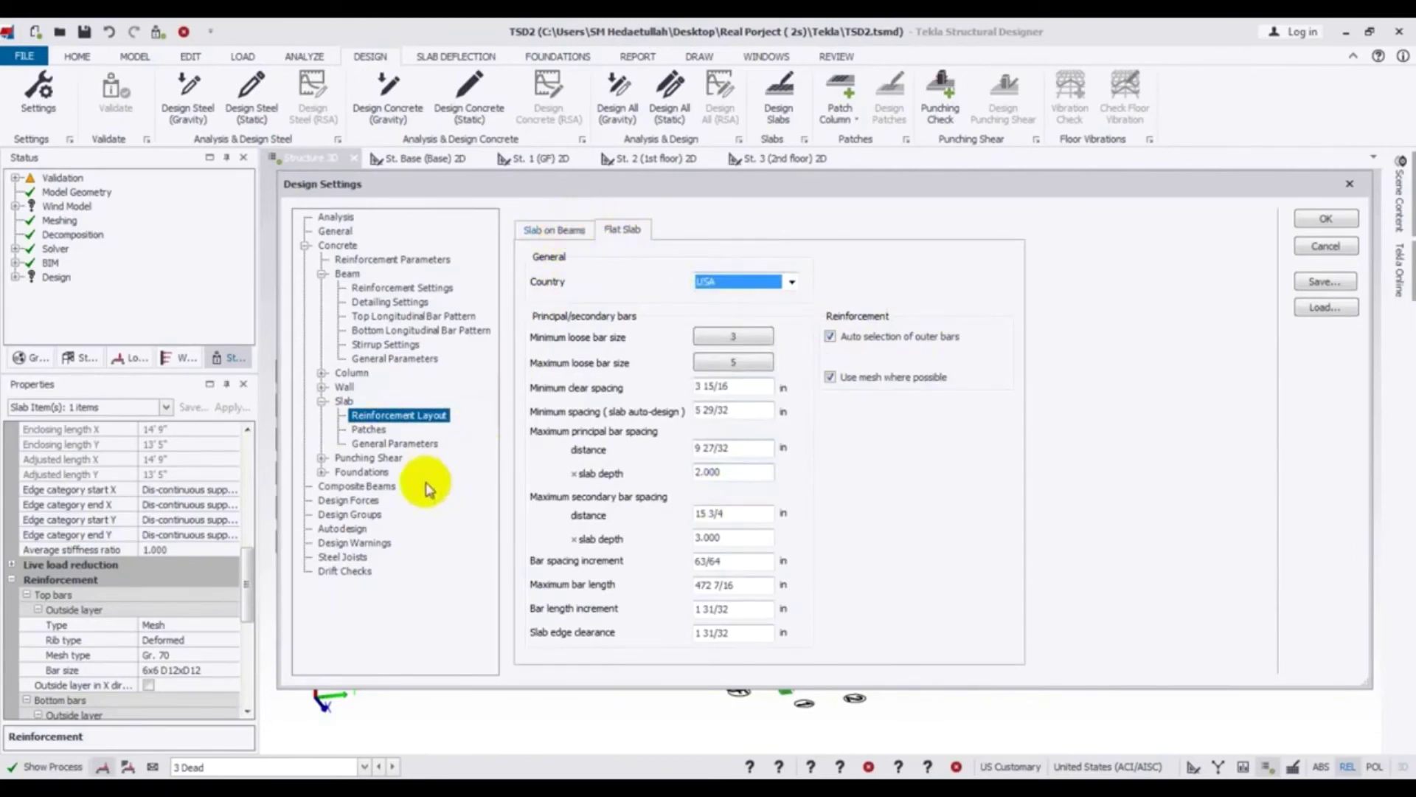
click(322, 472)
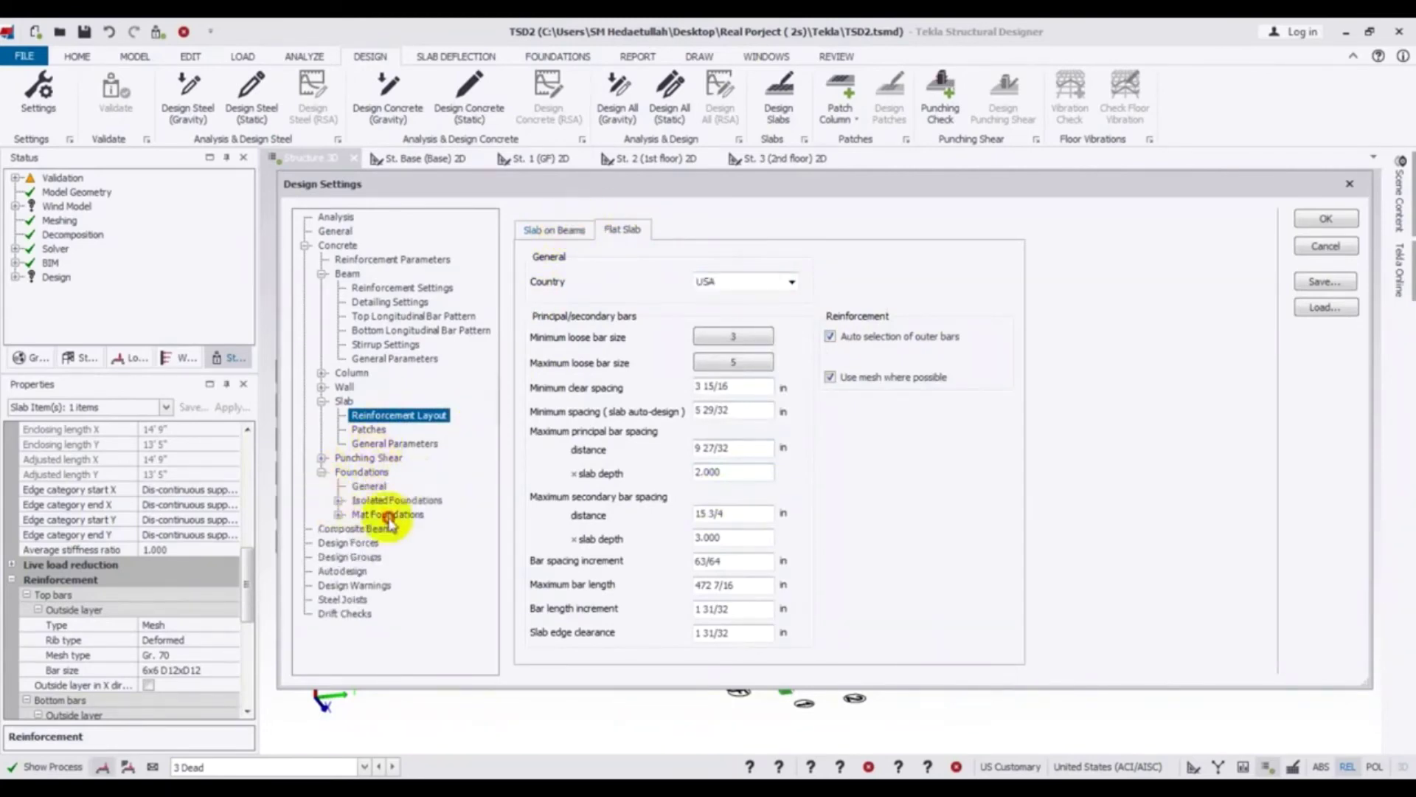
click(340, 516)
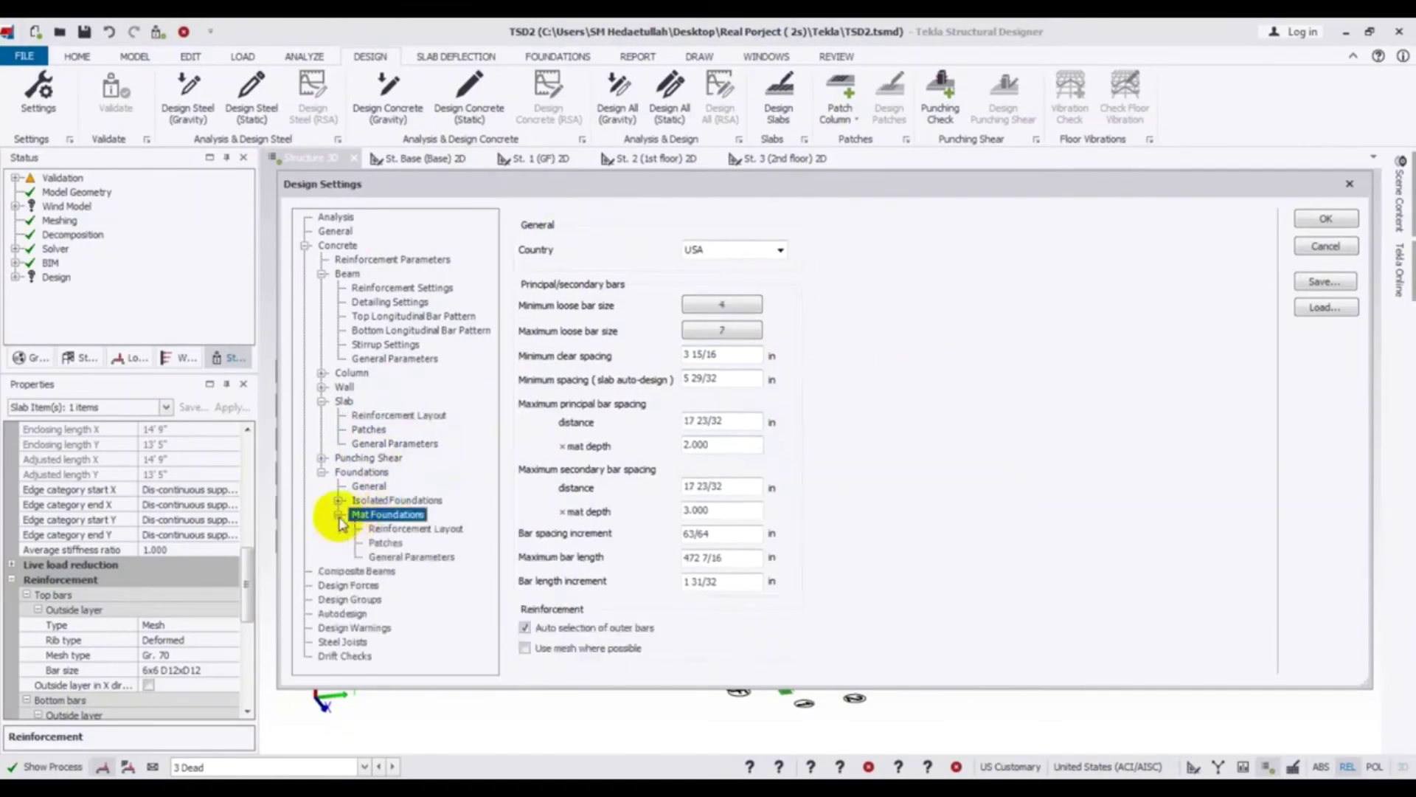
click(431, 529)
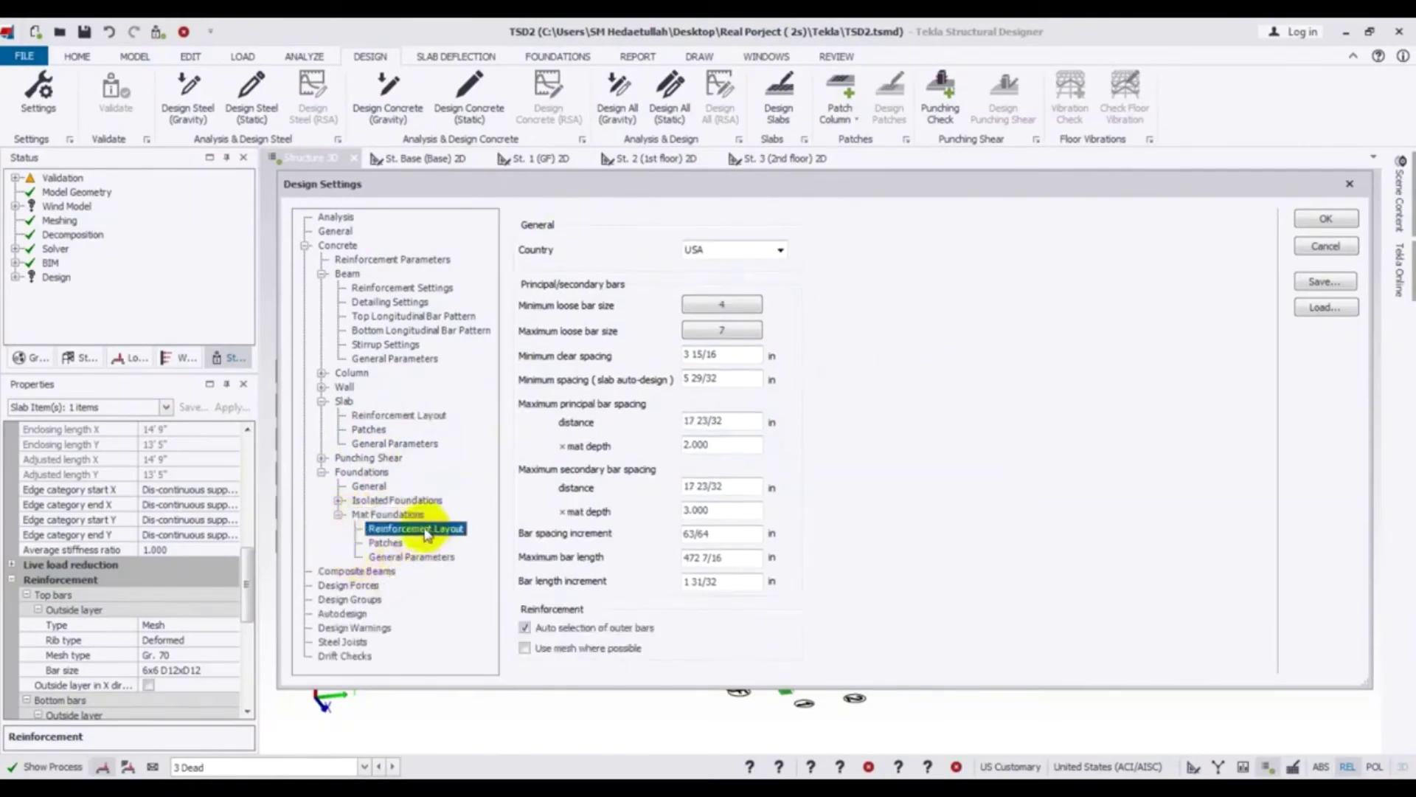
Step: Accept the design settings and change slab Sl 17's top bars to Loose bars
click(1332, 219)
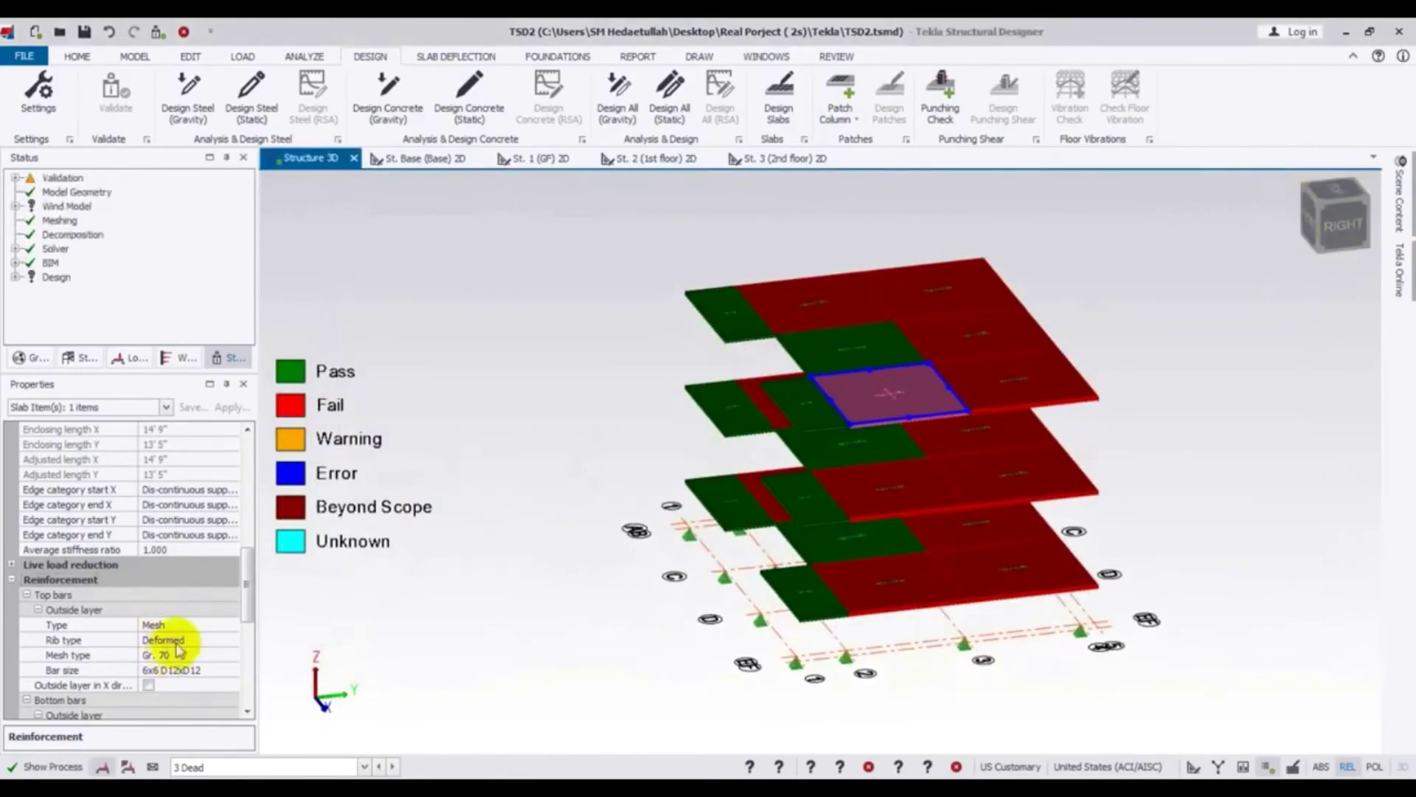
drag(248, 583, 247, 600)
click(190, 537)
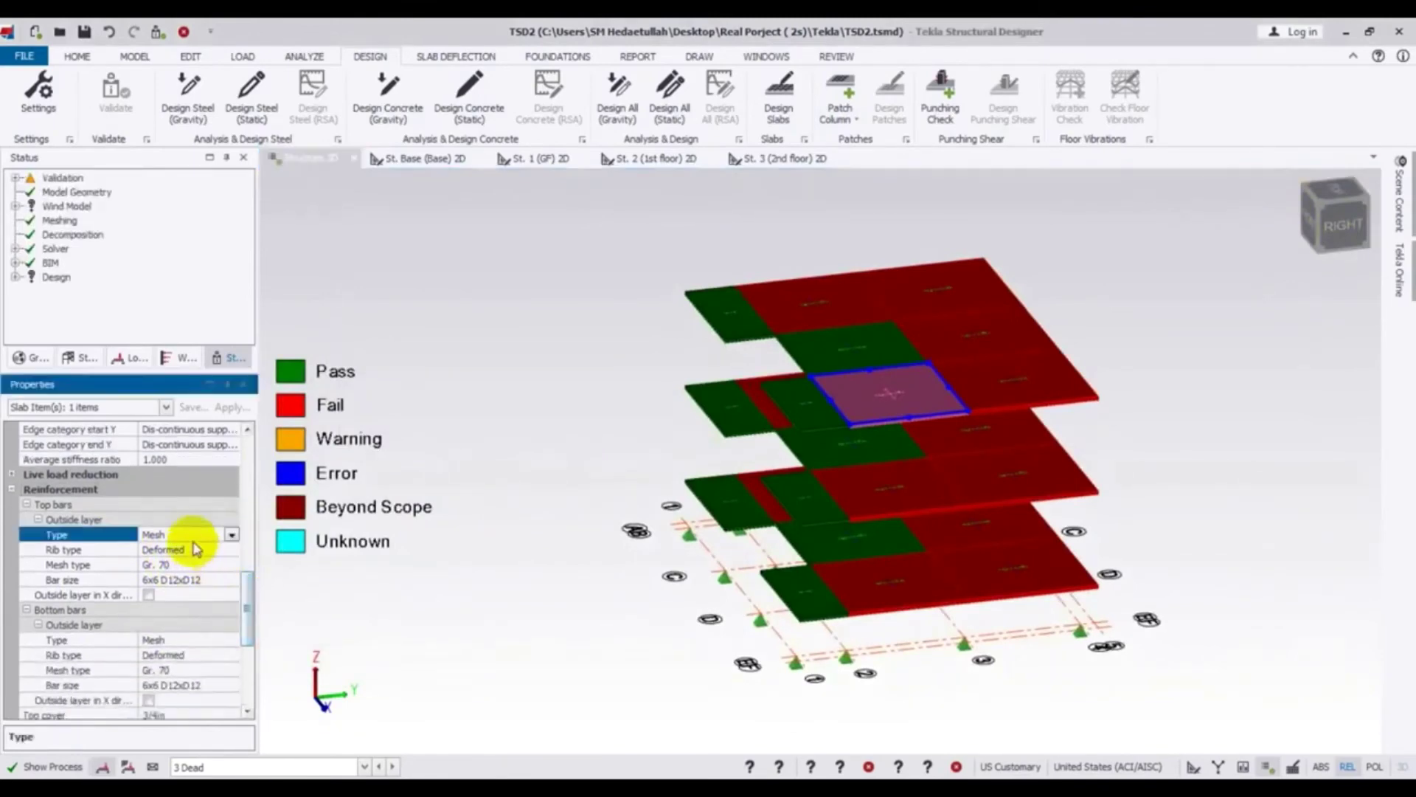
click(230, 535)
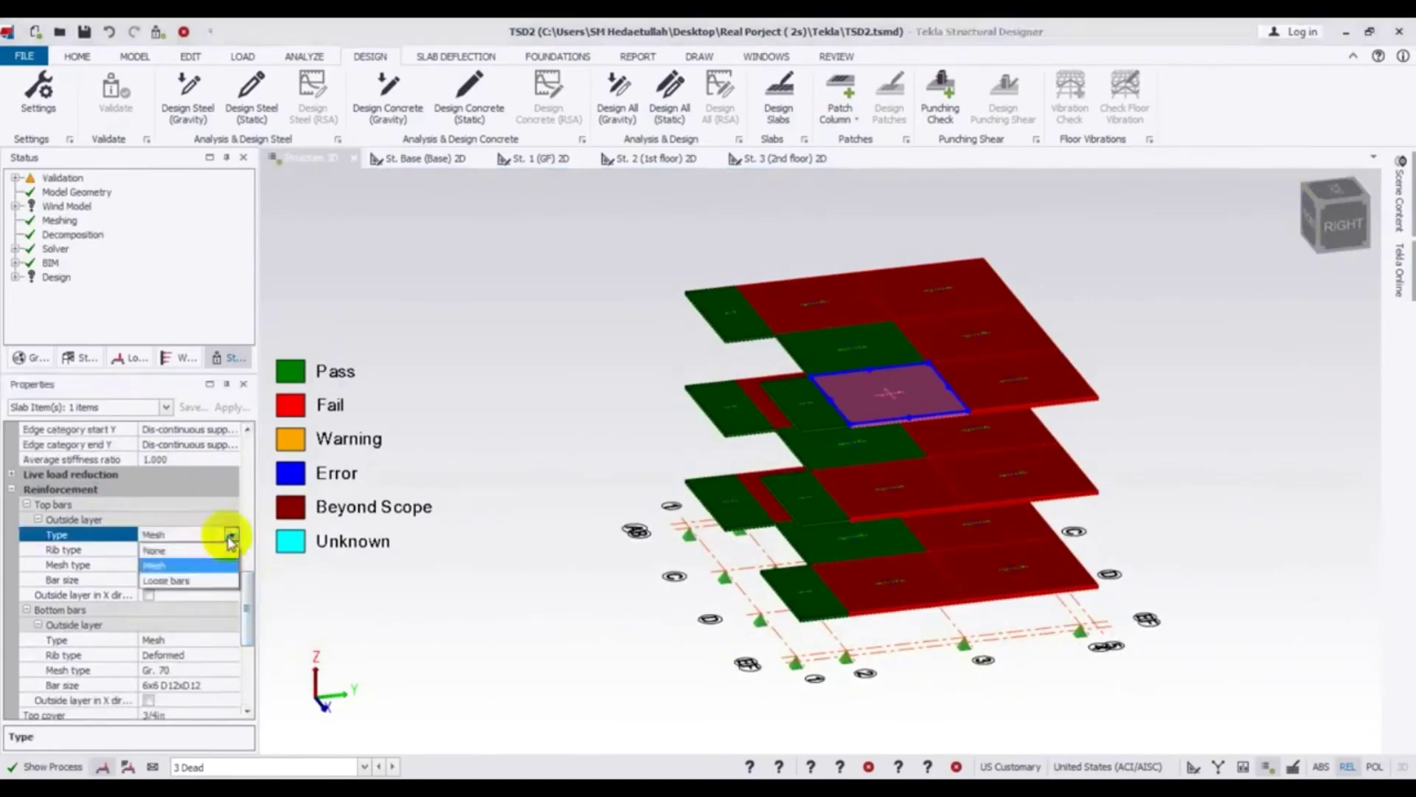
click(180, 581)
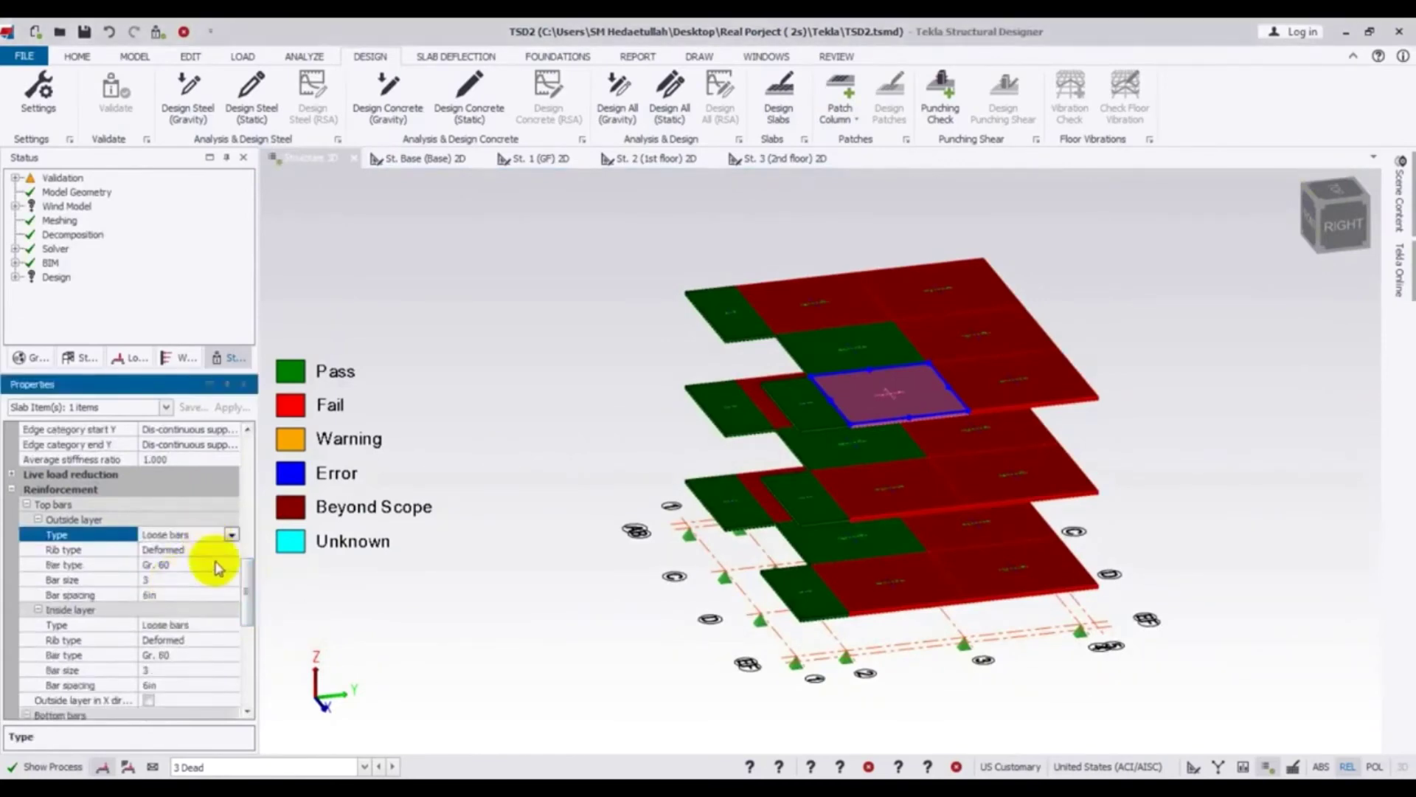
Step: Change slab Sl 17's bottom outside layer to Loose bars
drag(247, 590, 245, 609)
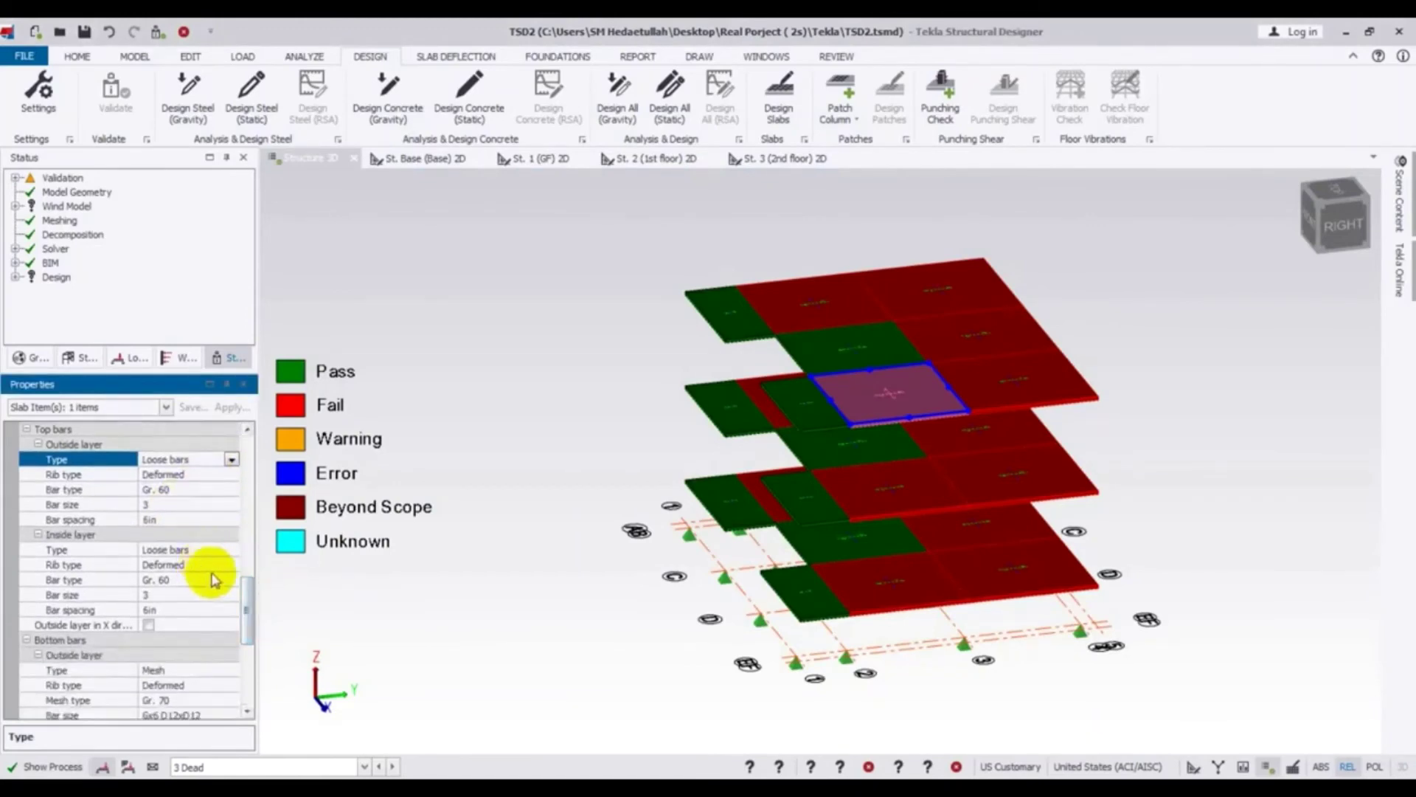
scroll(248, 631, down, 3)
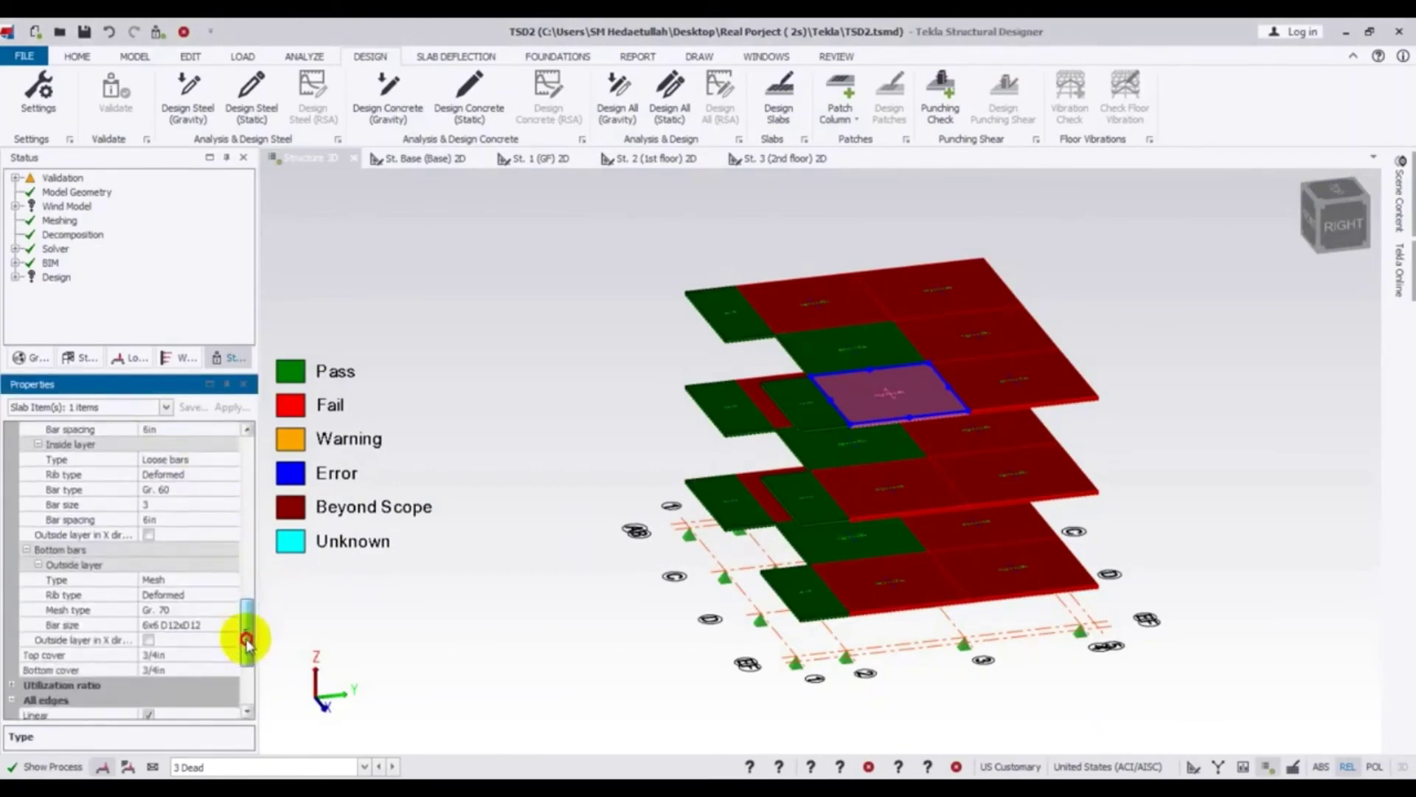
click(214, 565)
click(221, 550)
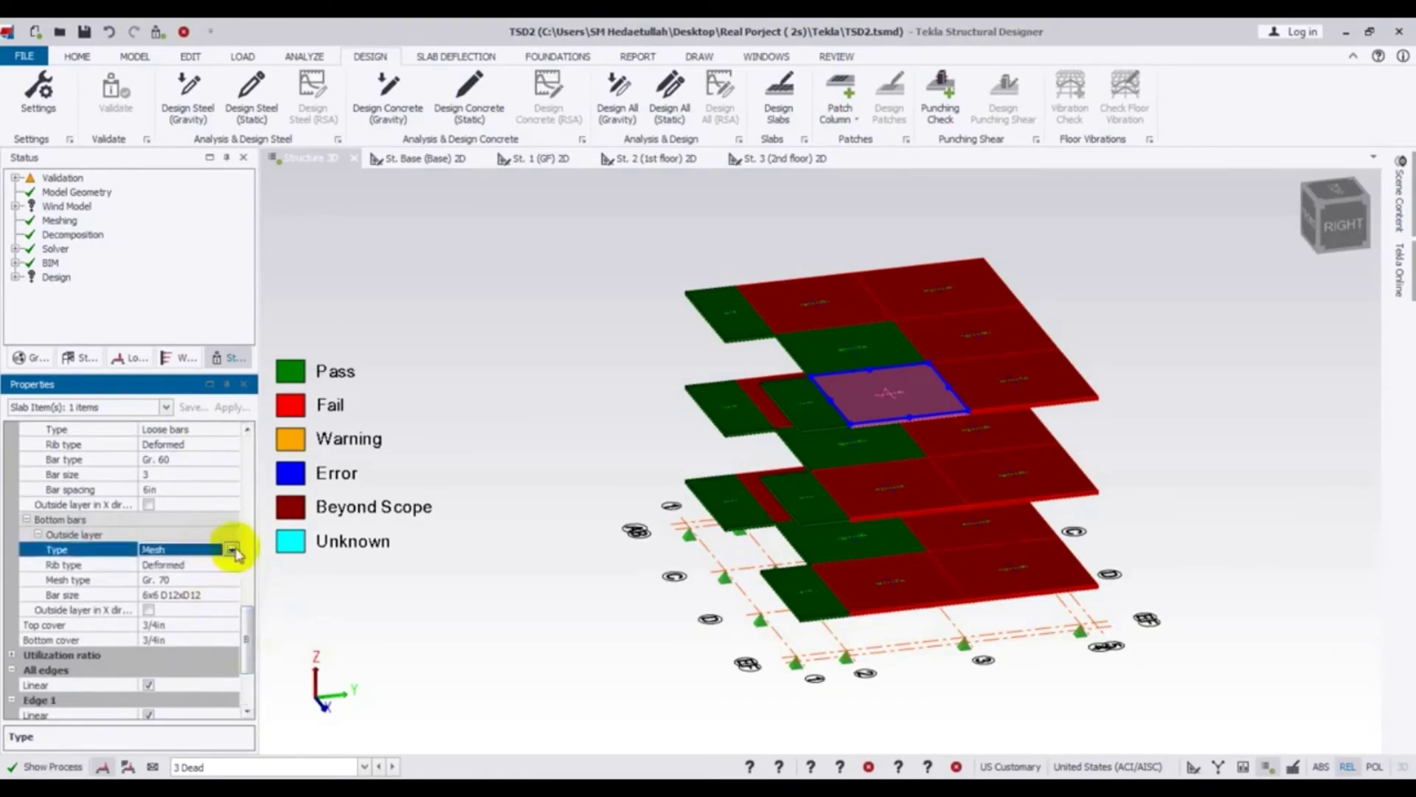
click(231, 550)
click(203, 587)
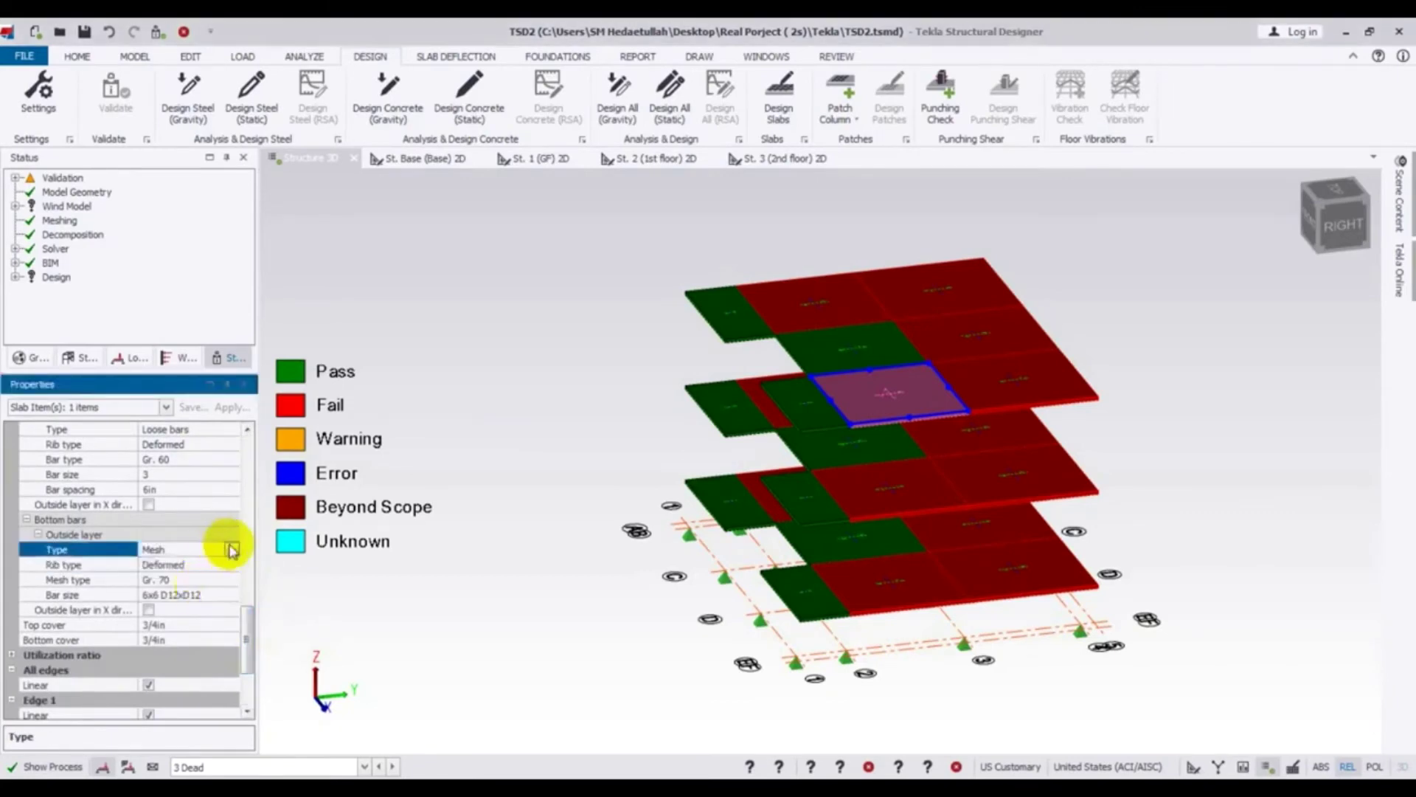
click(230, 549)
click(203, 596)
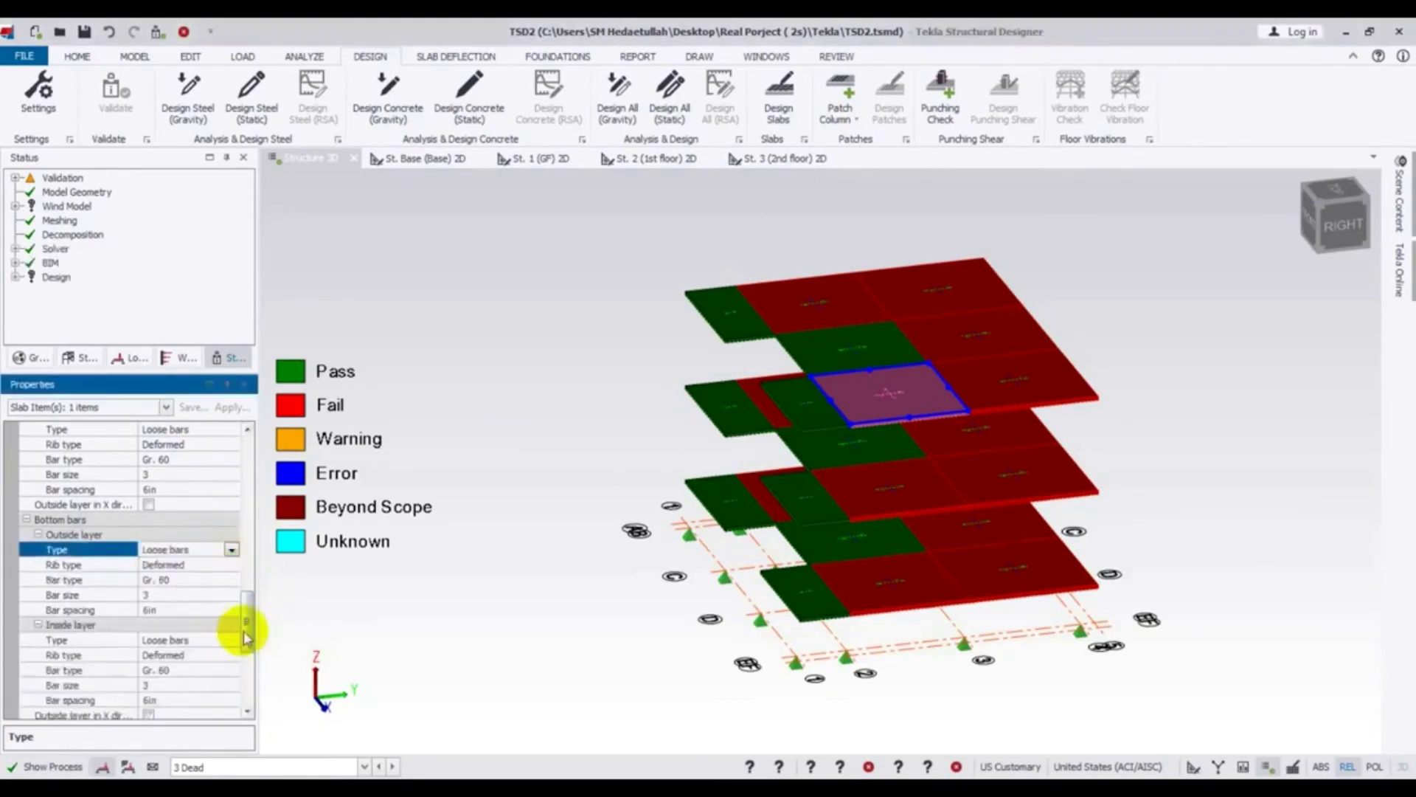
Step: Keep the bottom inside layer as Loose bars
scroll(243, 629, down, 2)
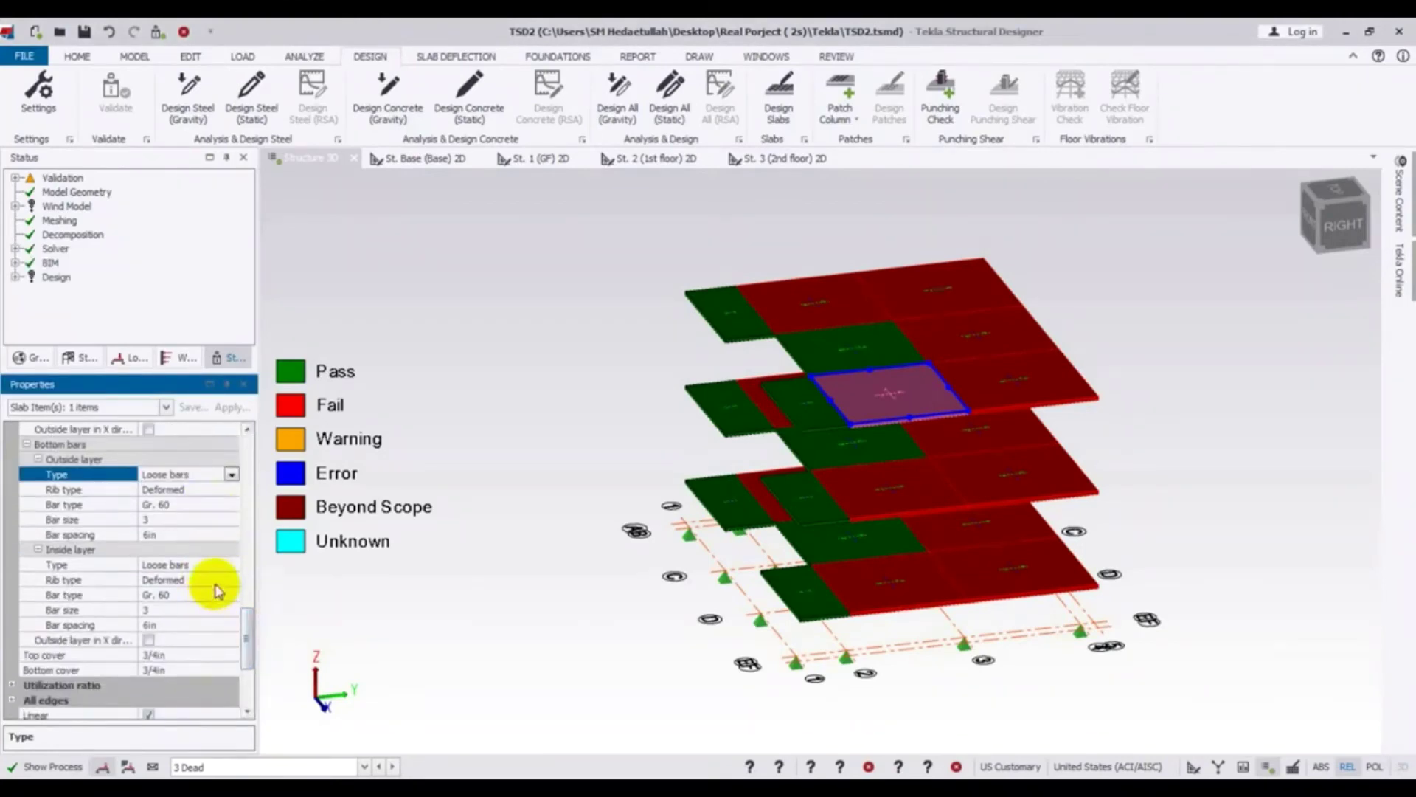
click(204, 567)
click(231, 565)
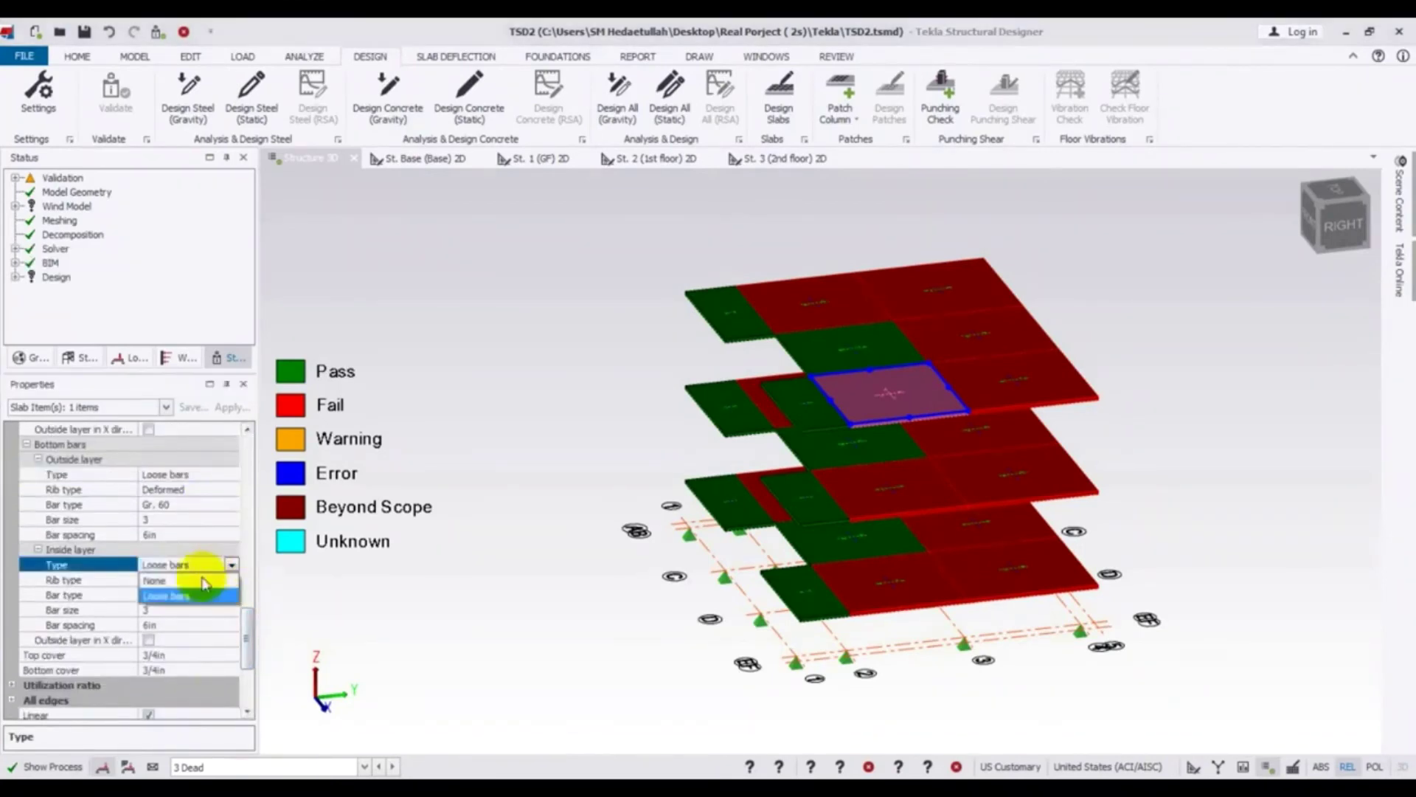
click(195, 586)
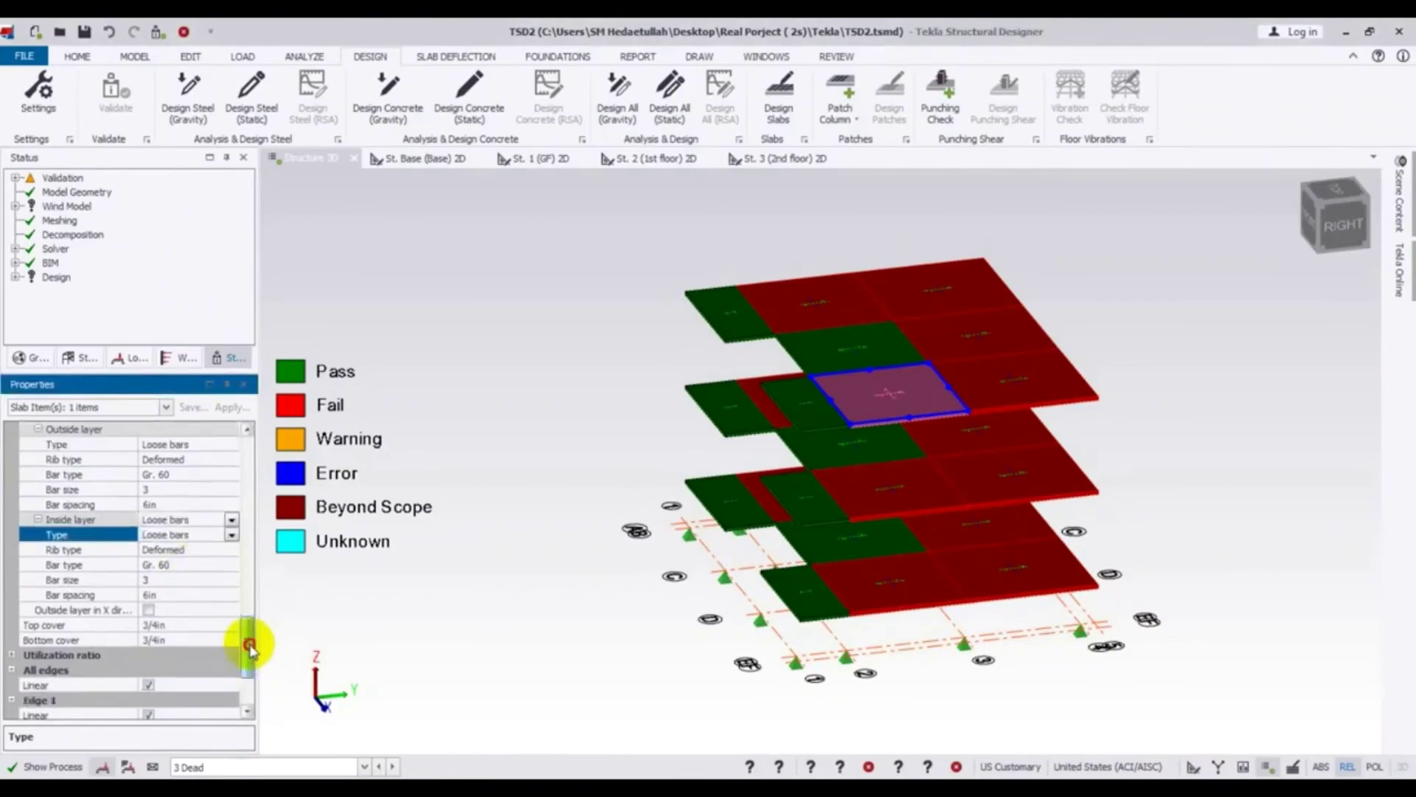
mouse_move(246, 641)
mouse_down()
mouse_move(247, 657)
mouse_move(246, 633)
mouse_up()
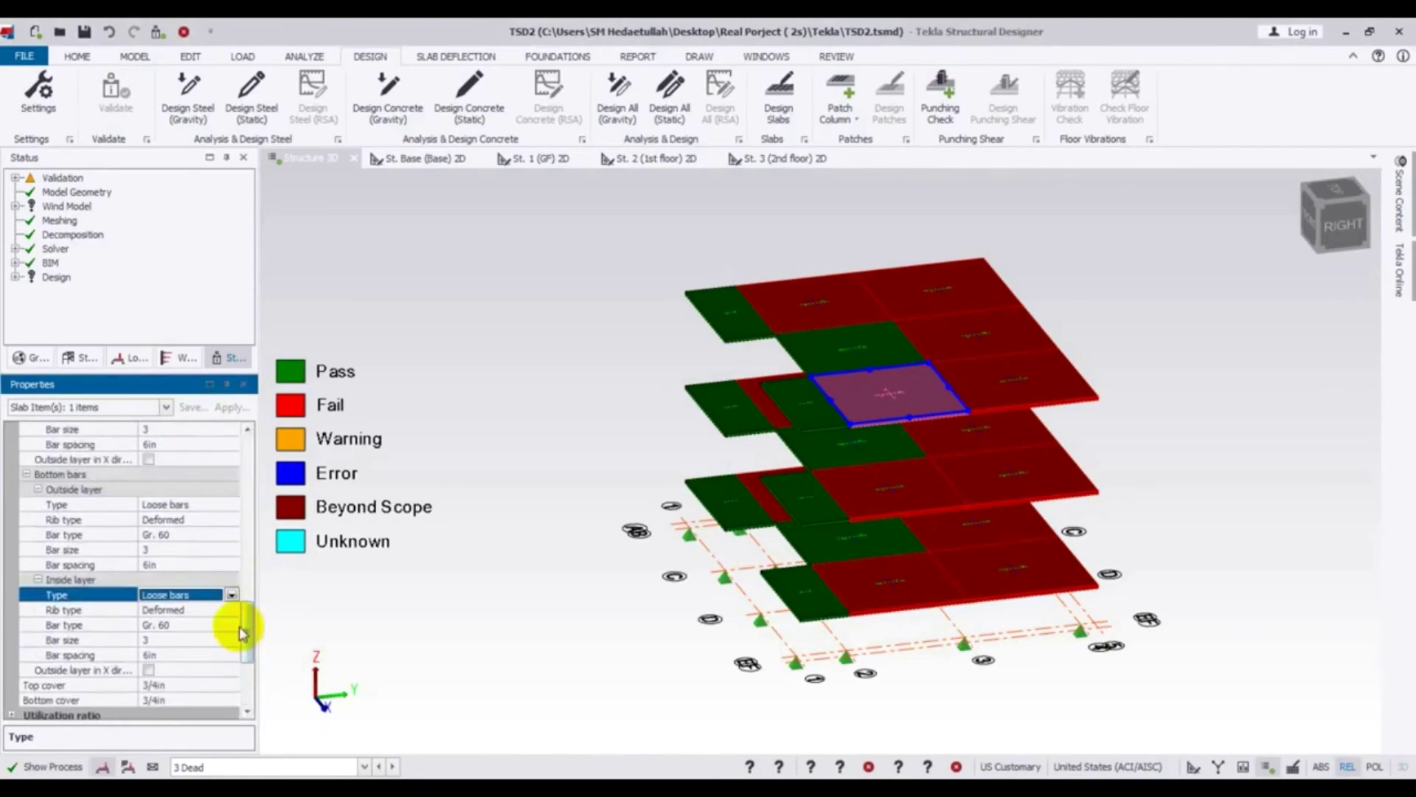
click(461, 615)
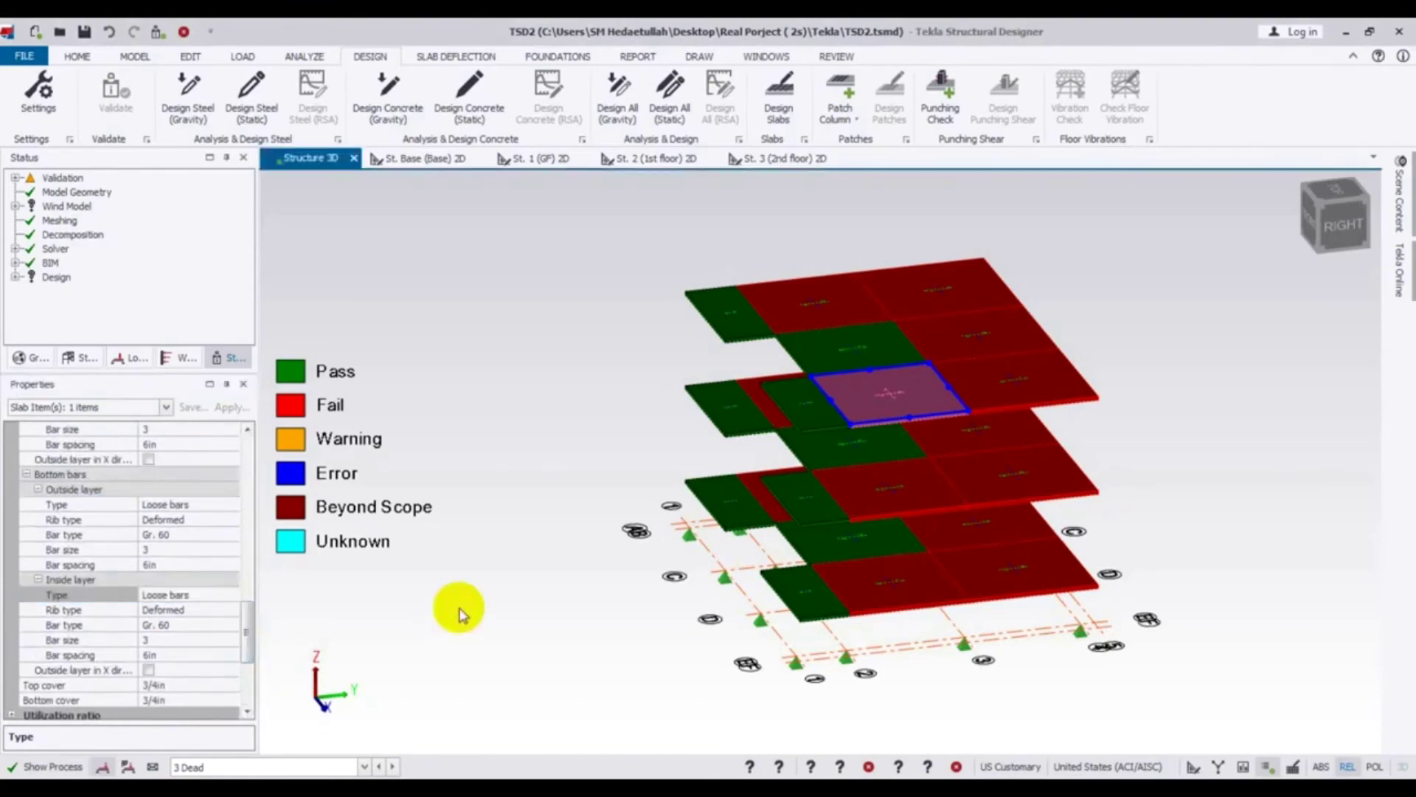
Step: Reselect slab Sl 17 and expand its Reinforcement group showing loose #3 bars at 6 in
click(590, 373)
click(899, 404)
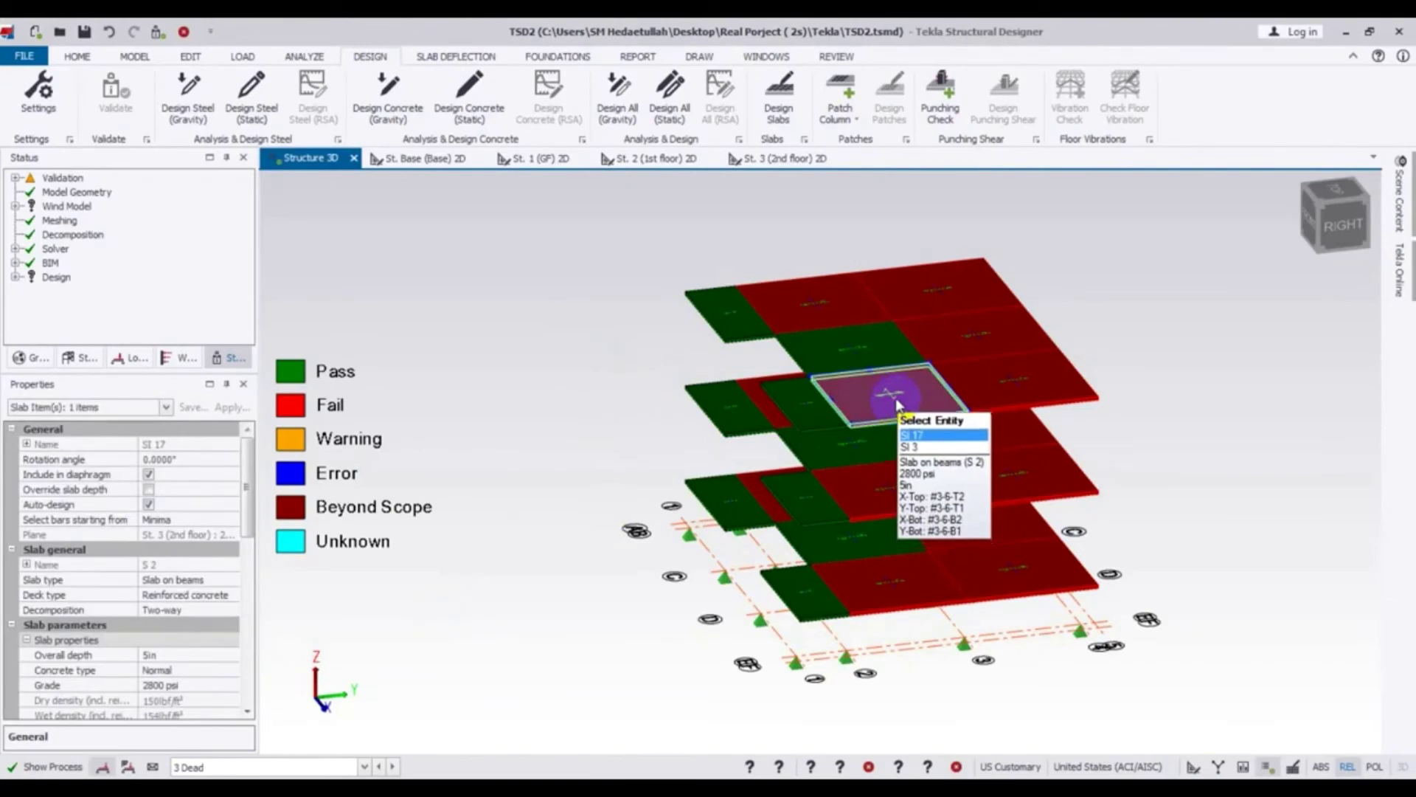
right_click(897, 402)
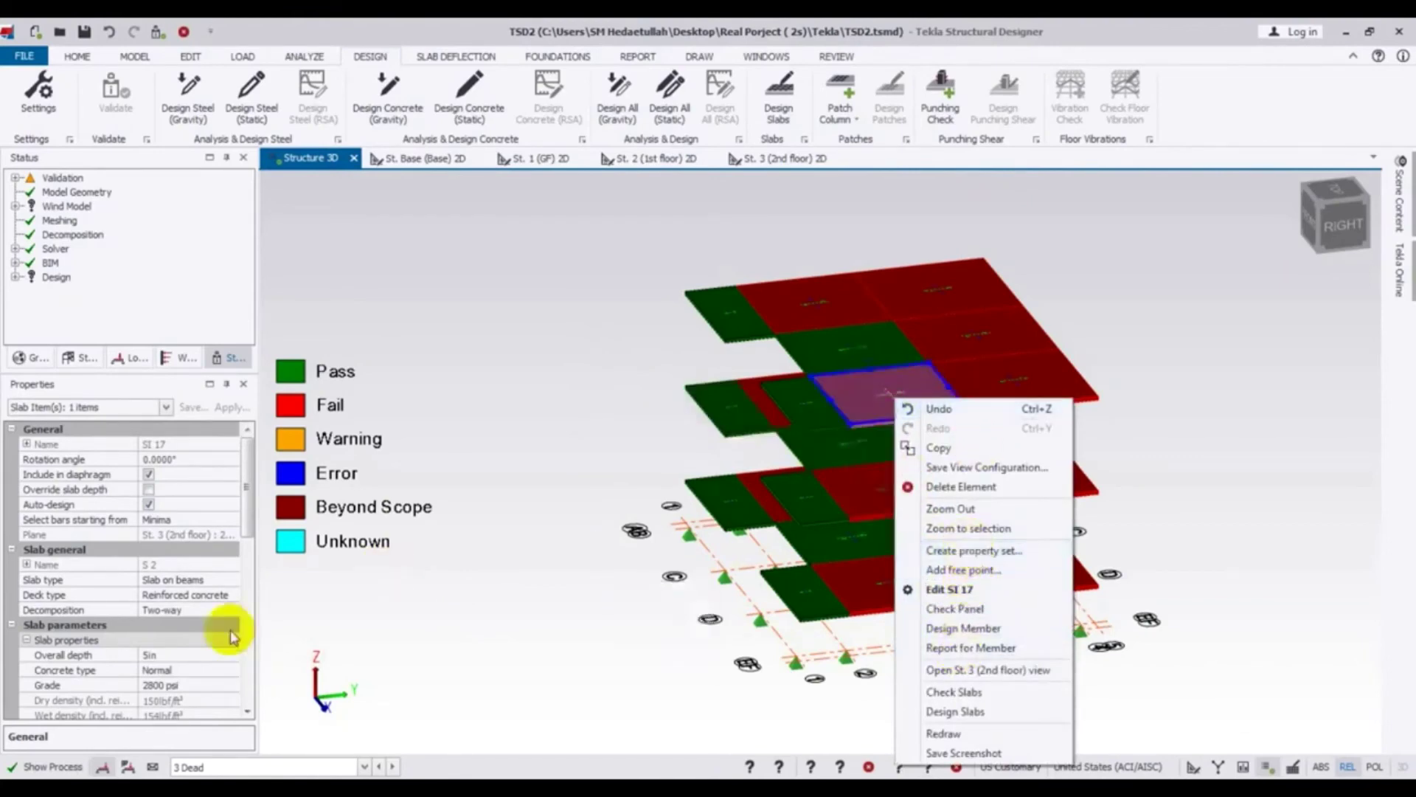
drag(243, 512, 257, 688)
click(10, 522)
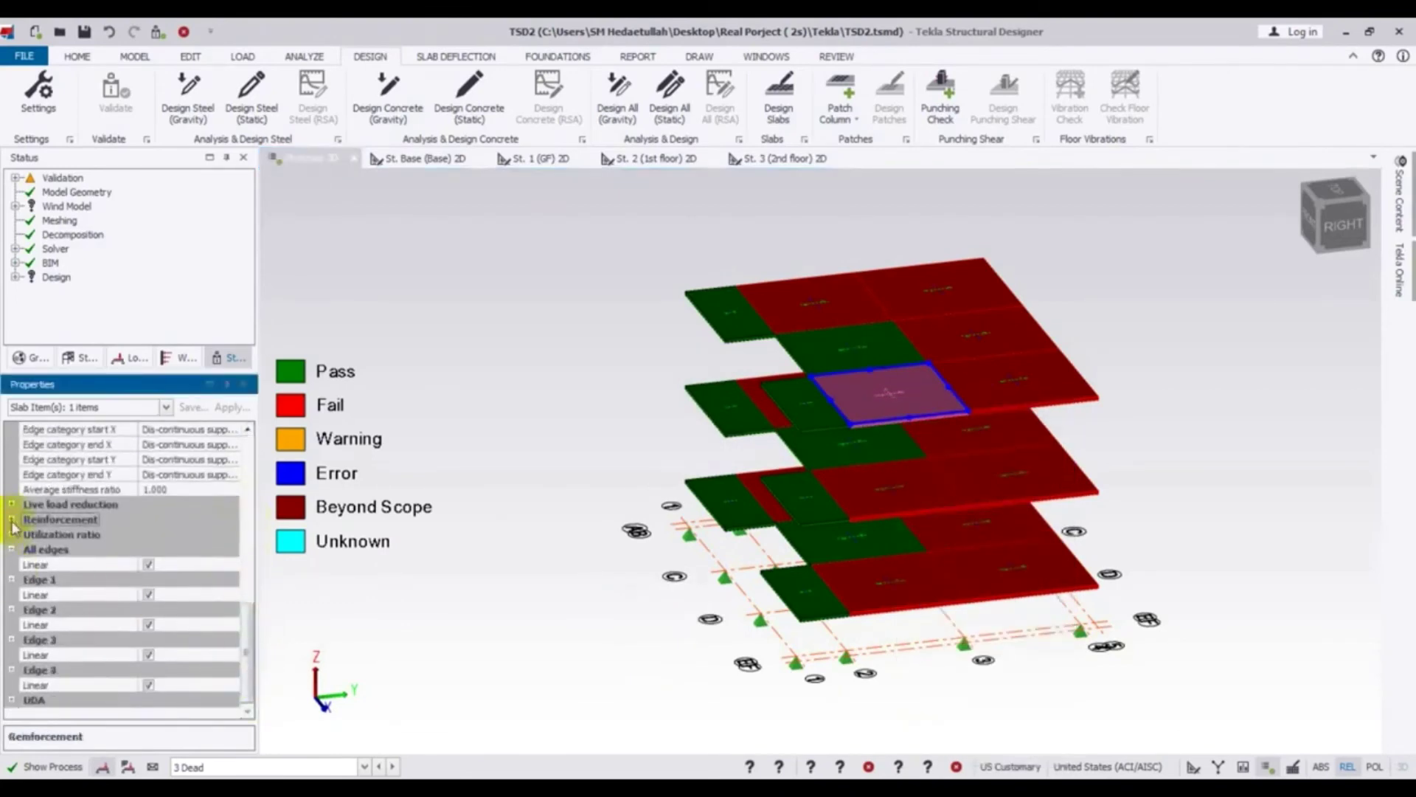
click(12, 520)
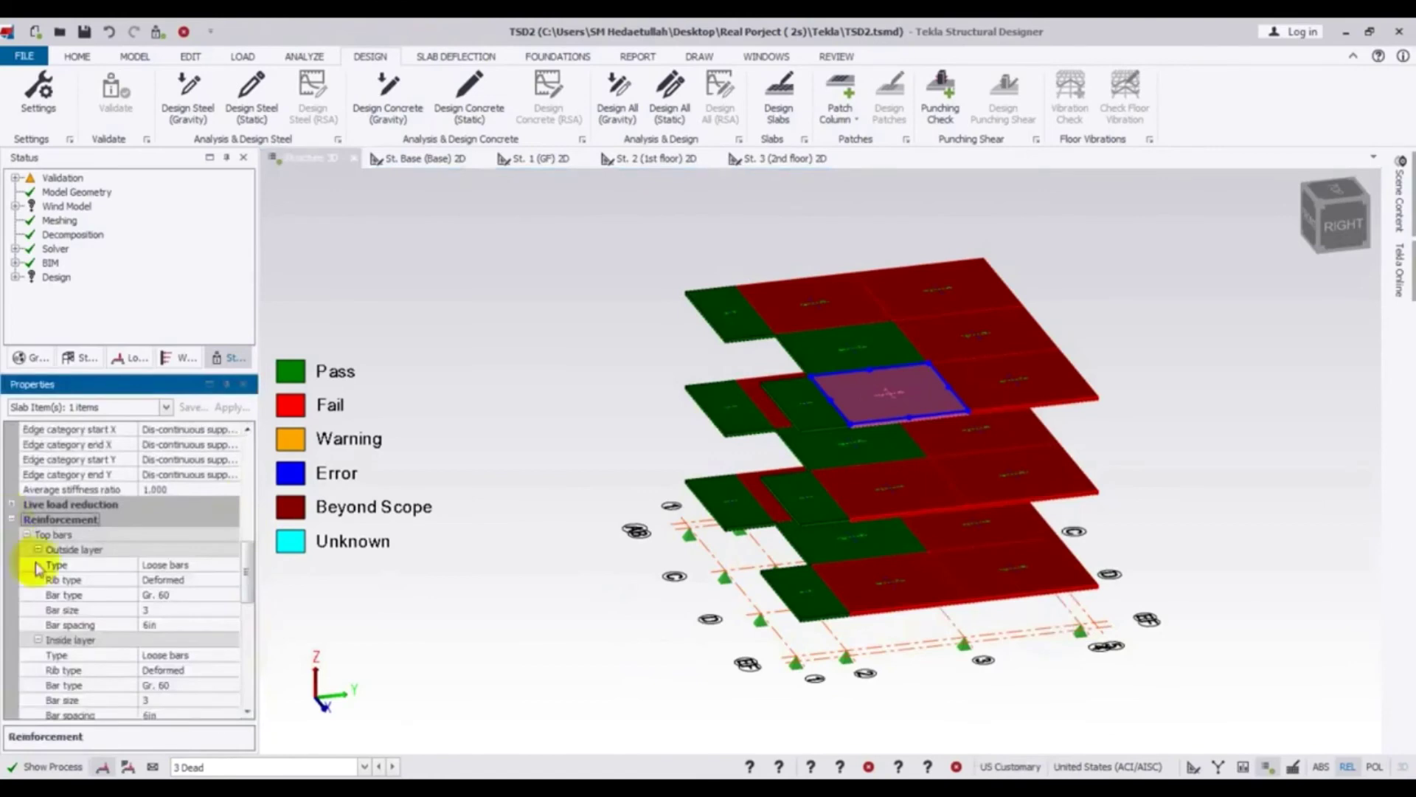
Step: Window-select all slabs from an edge-on side view
drag(245, 580, 246, 568)
middle_drag(1193, 420, 1147, 284)
drag(1155, 315, 659, 627)
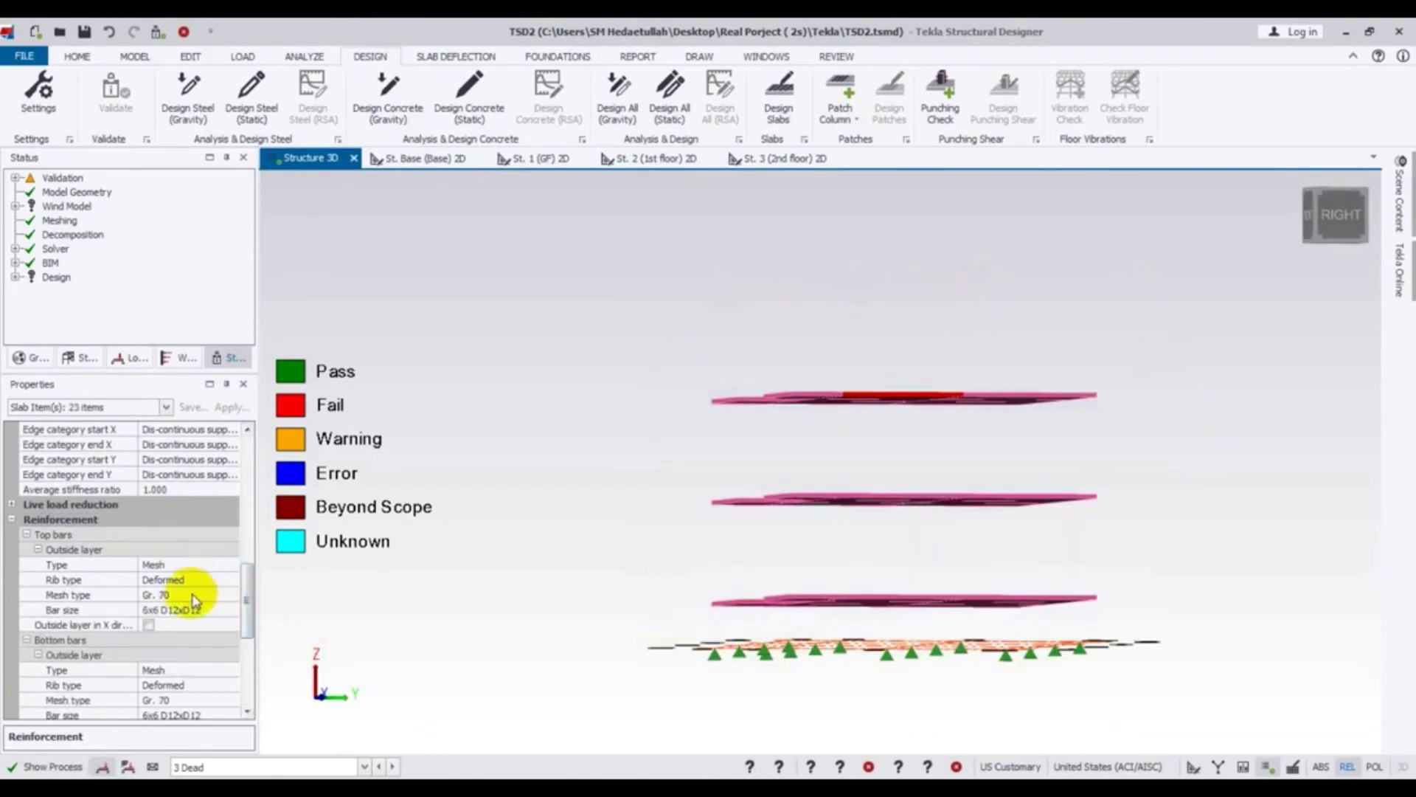
mouse_move(246, 590)
mouse_down()
mouse_move(248, 610)
mouse_move(241, 588)
mouse_up()
Step: Set Top and Bottom bars outside layers to Loose bars for the 23 slabs
click(220, 594)
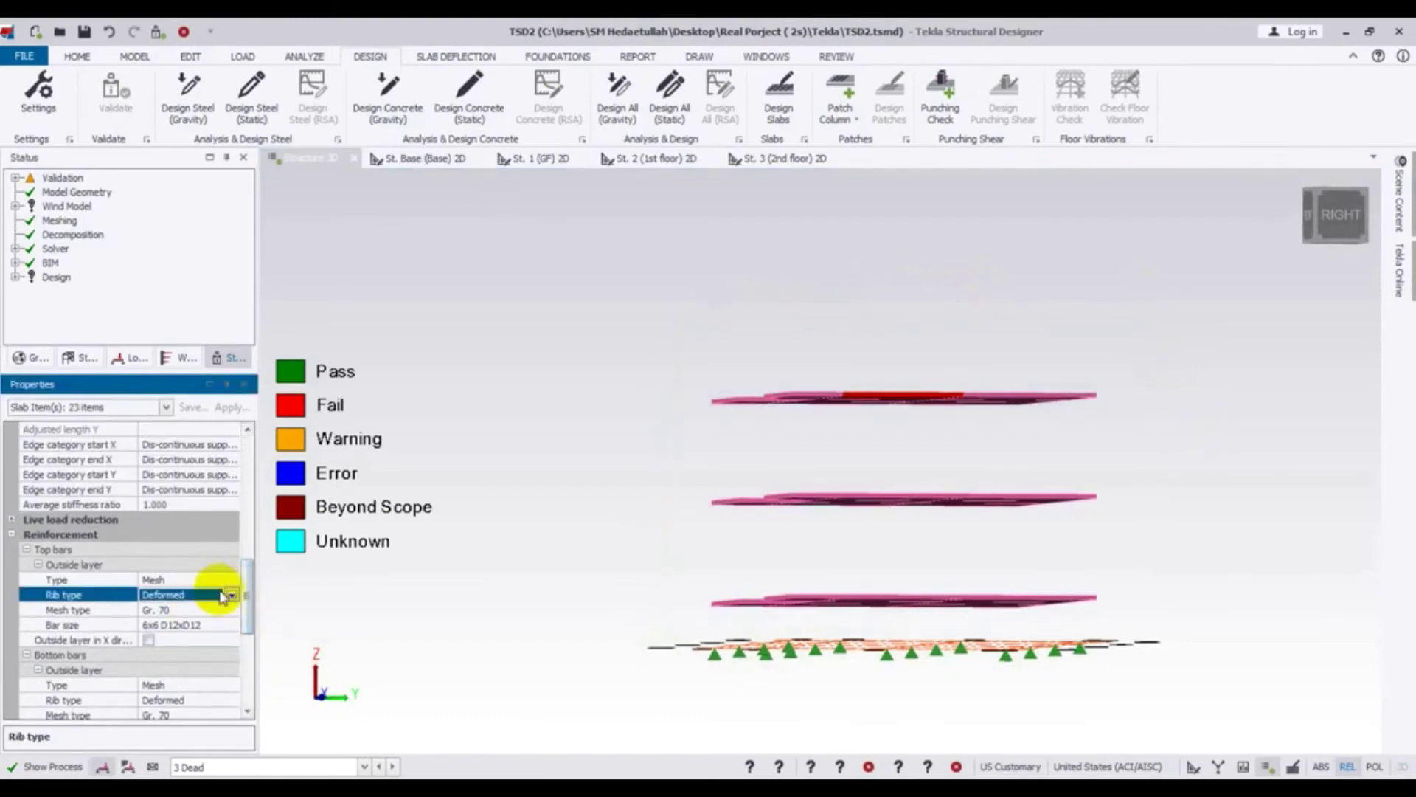
click(228, 580)
click(231, 580)
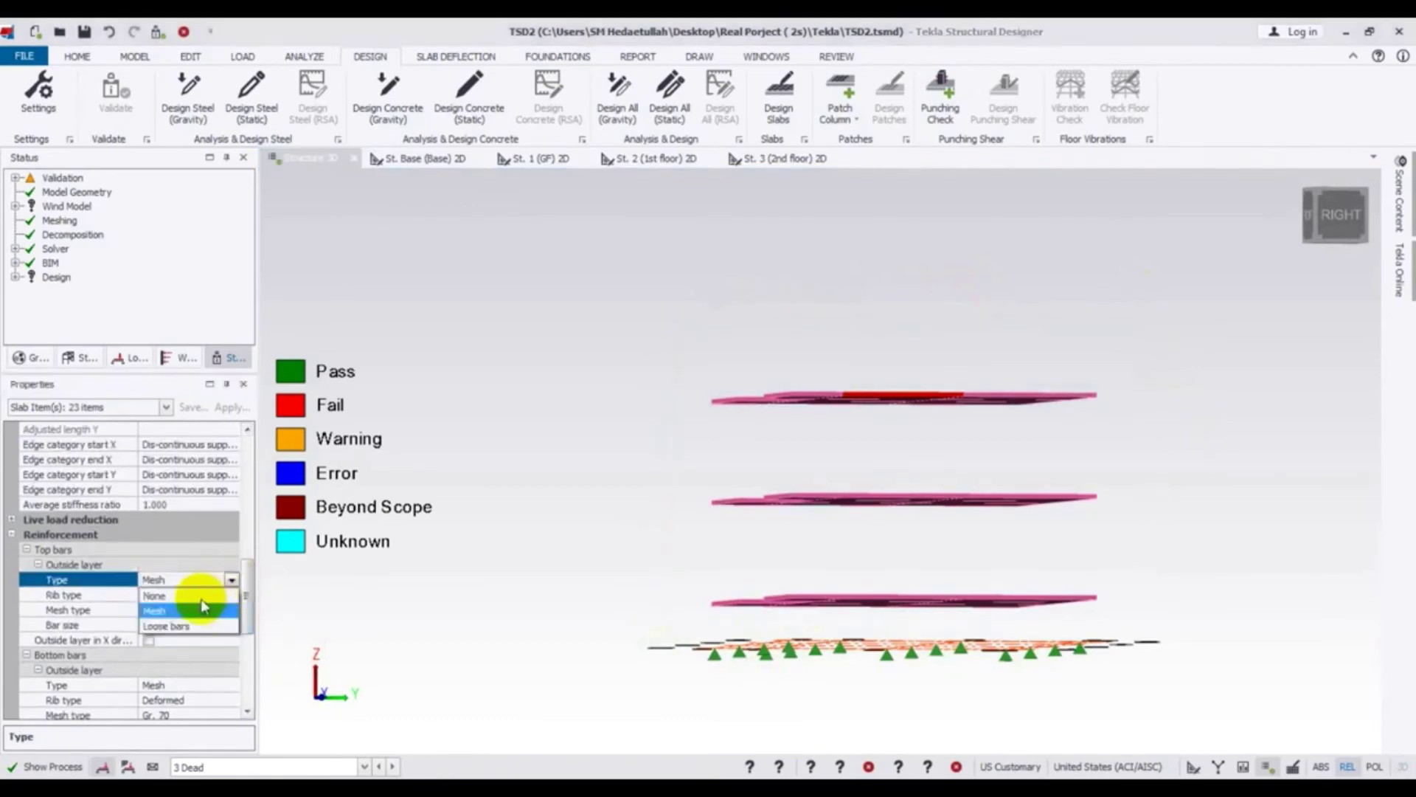
click(201, 625)
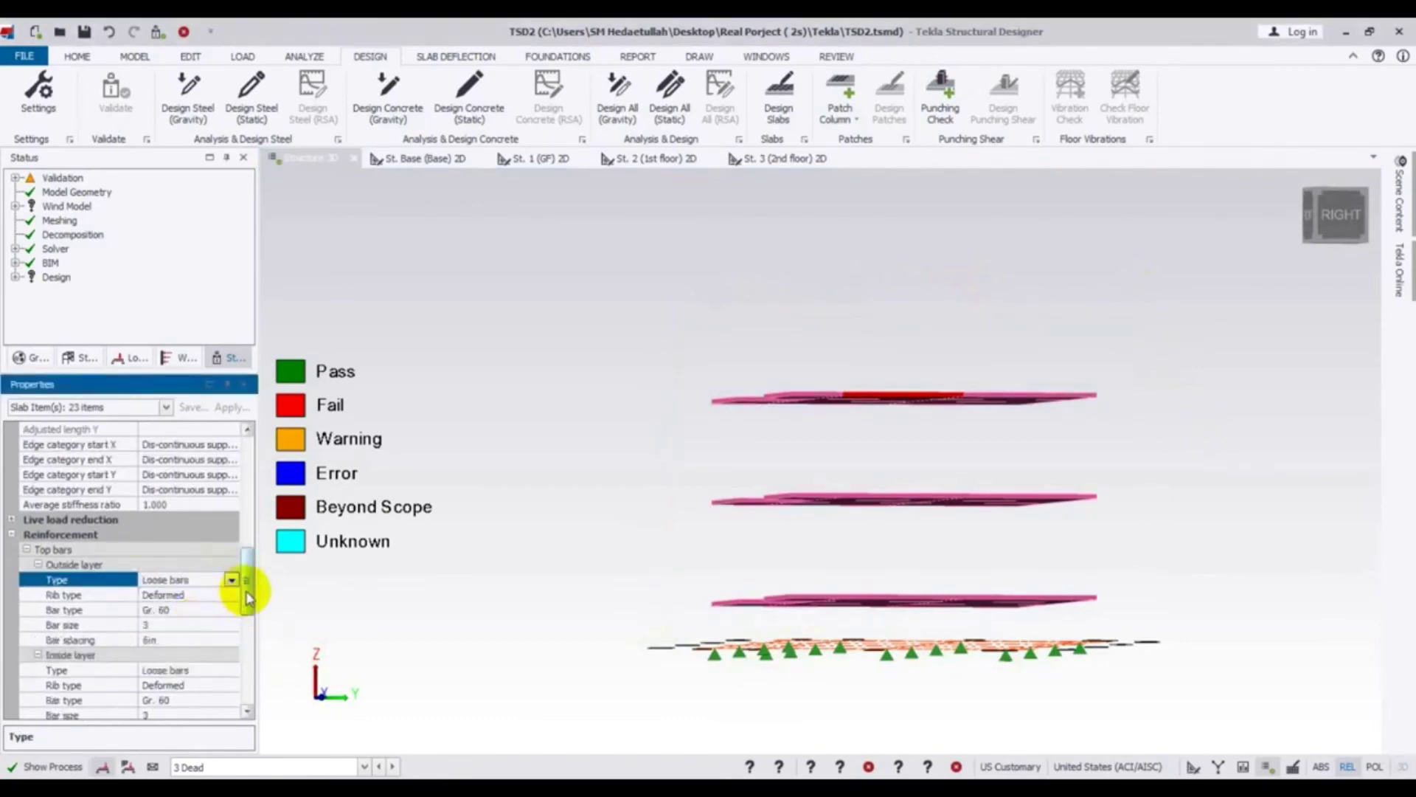
drag(243, 590, 237, 633)
click(221, 564)
click(231, 564)
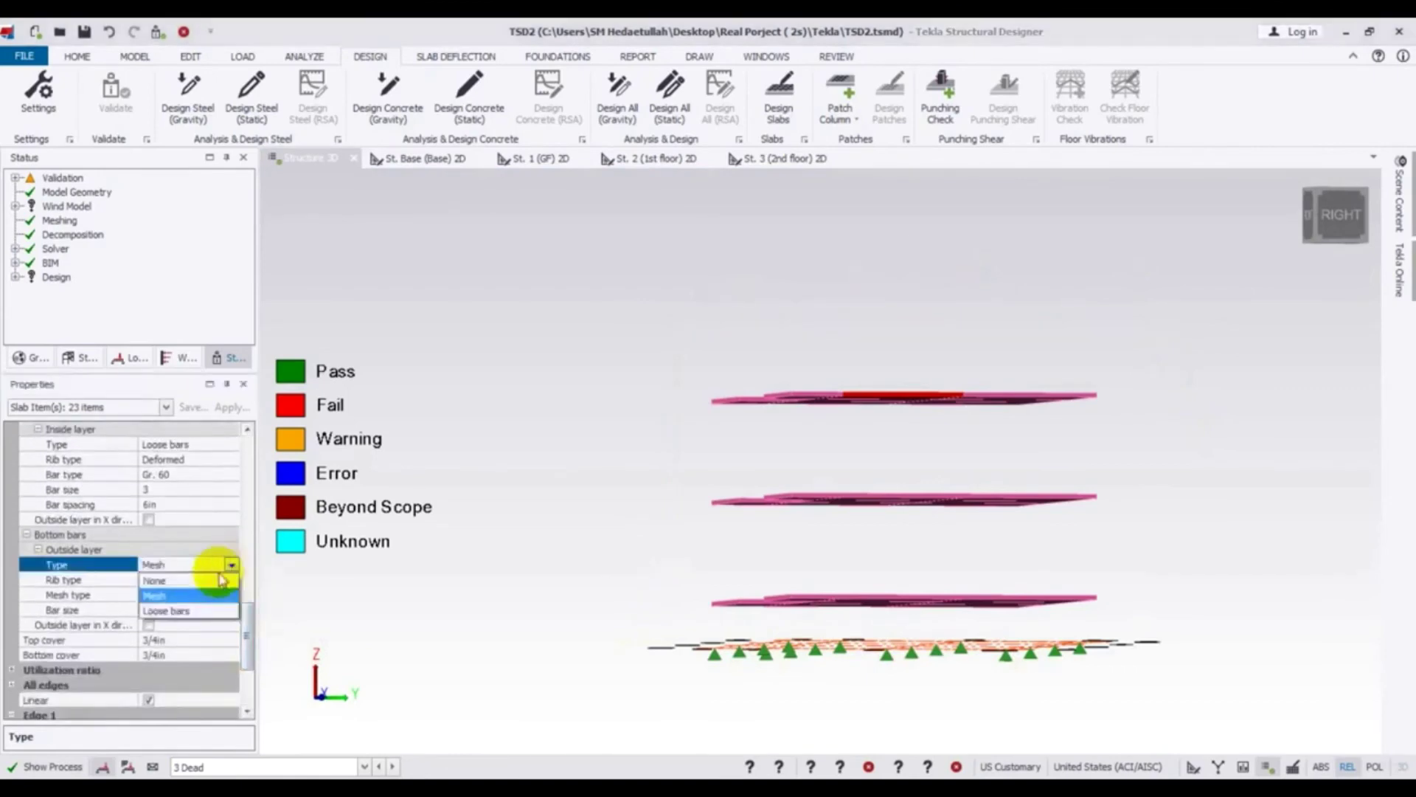
click(200, 612)
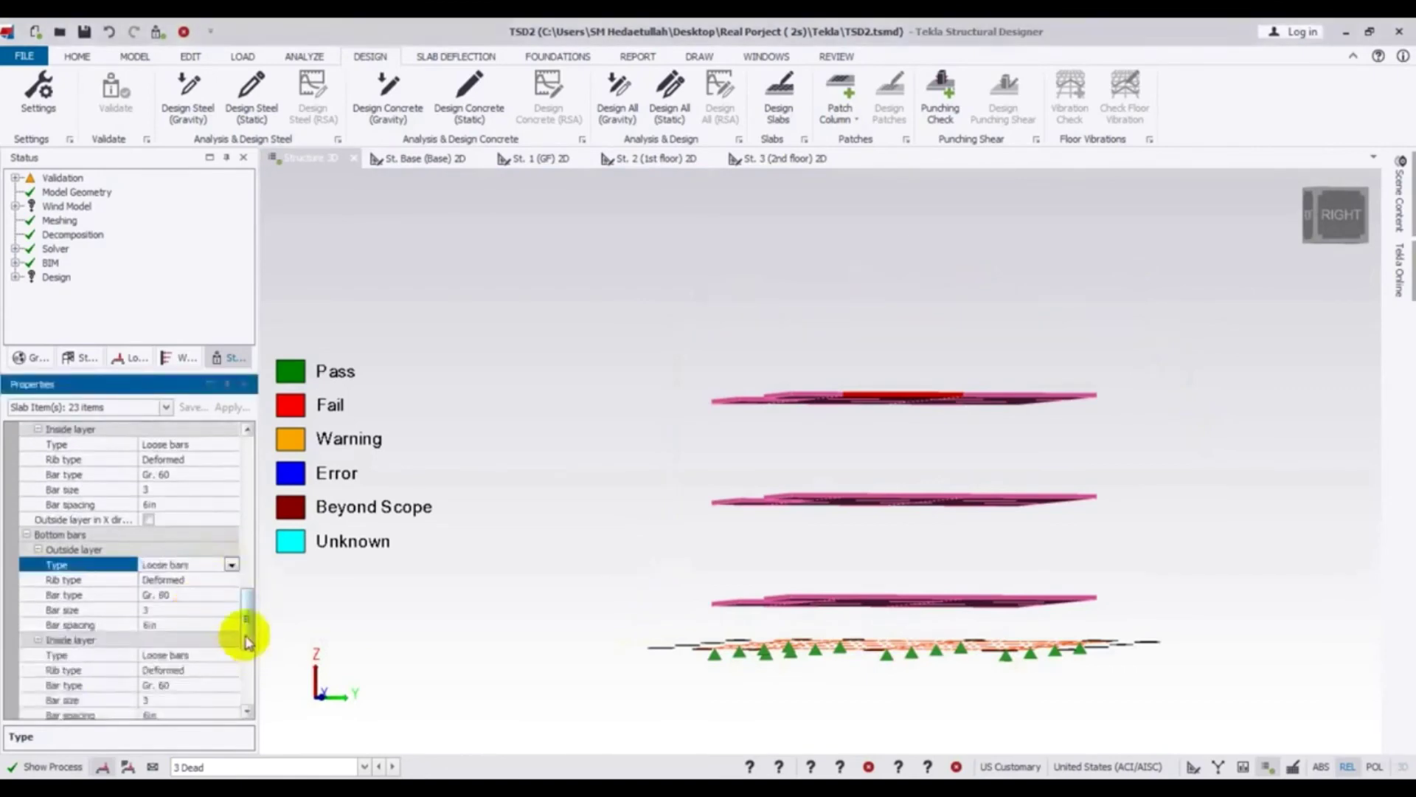
drag(256, 633, 239, 658)
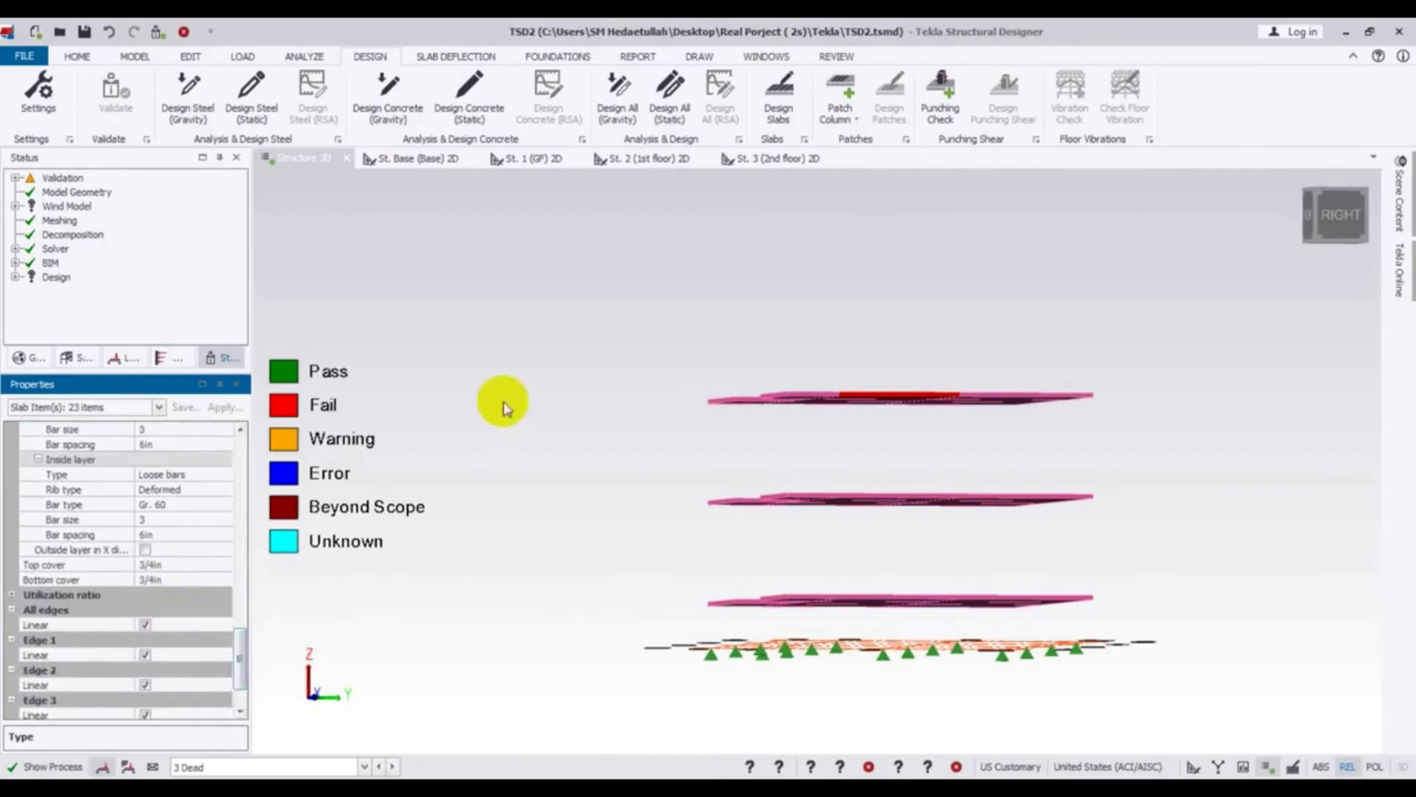
Step: Run Design All (Static) on the whole model from an overhead view
middle_drag(537, 364, 544, 468)
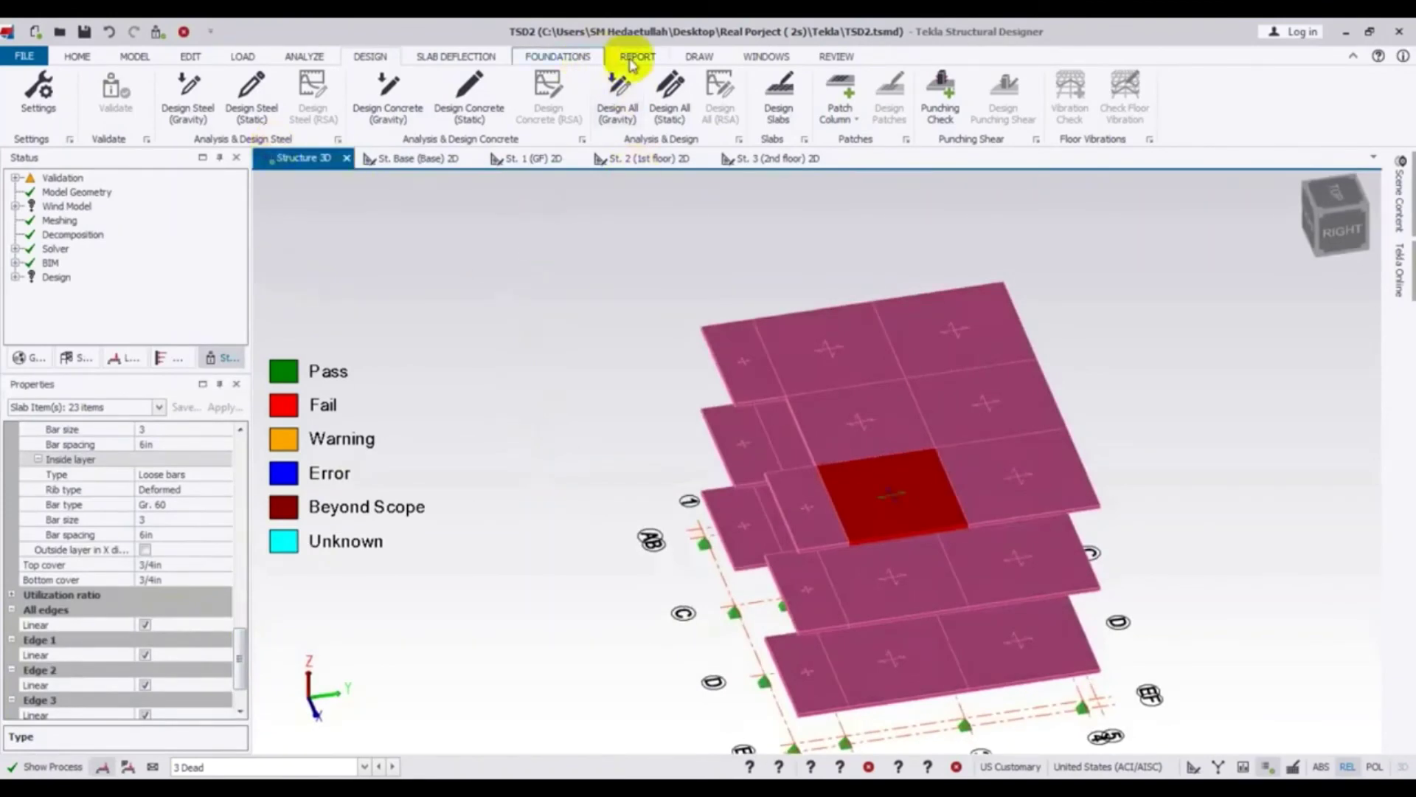
click(670, 89)
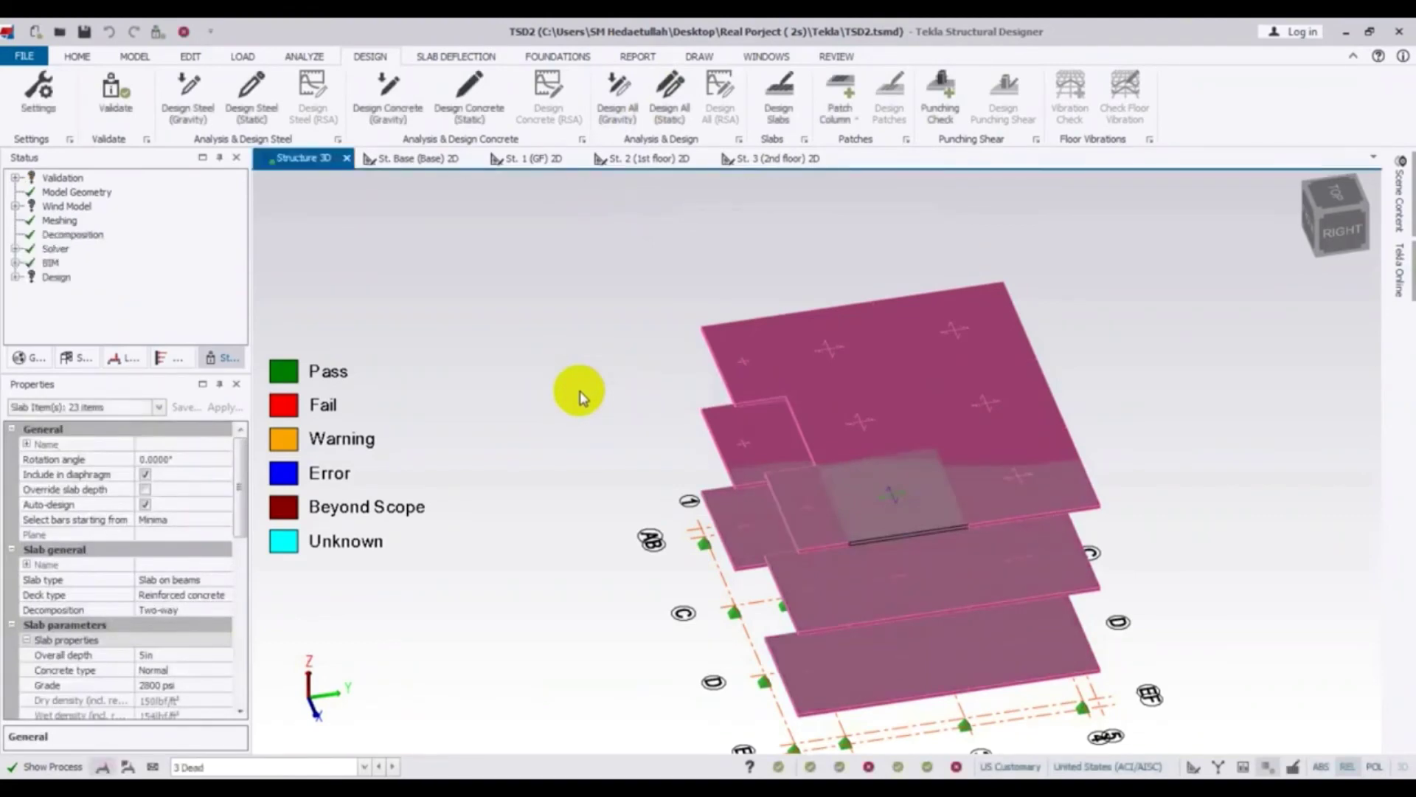
click(550, 436)
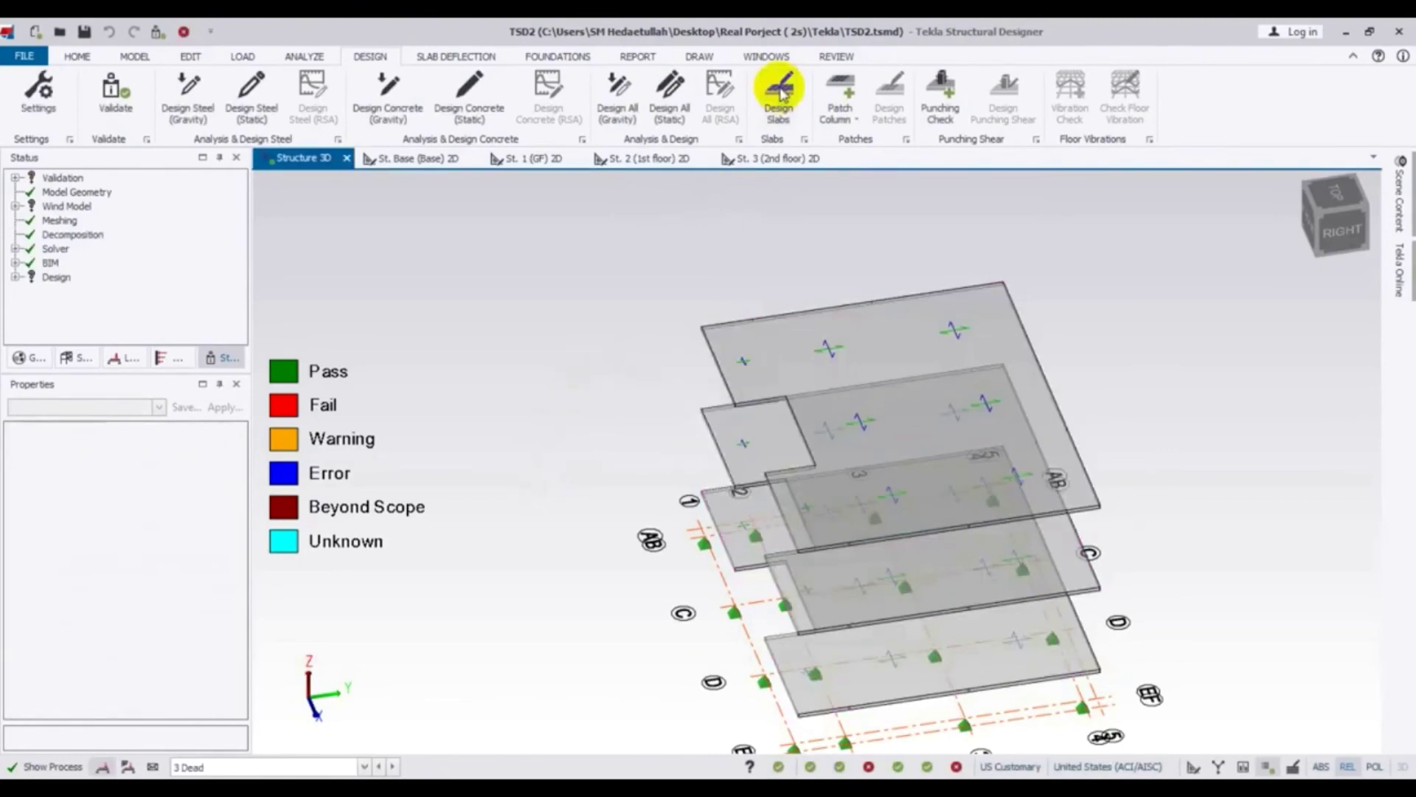
Step: Rerun Design Slabs and window-select all 24 slabs from the right side view
click(780, 92)
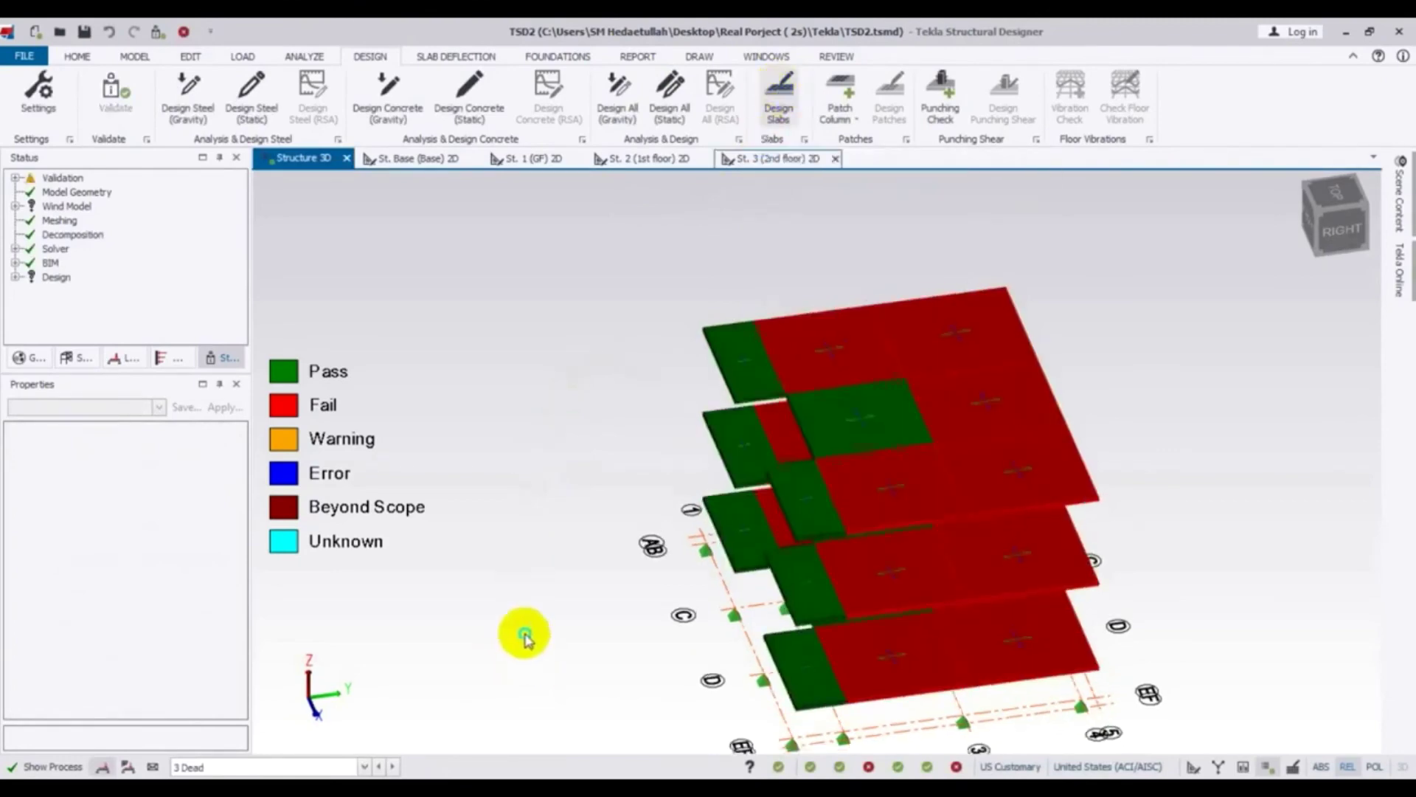
middle_drag(525, 638, 462, 555)
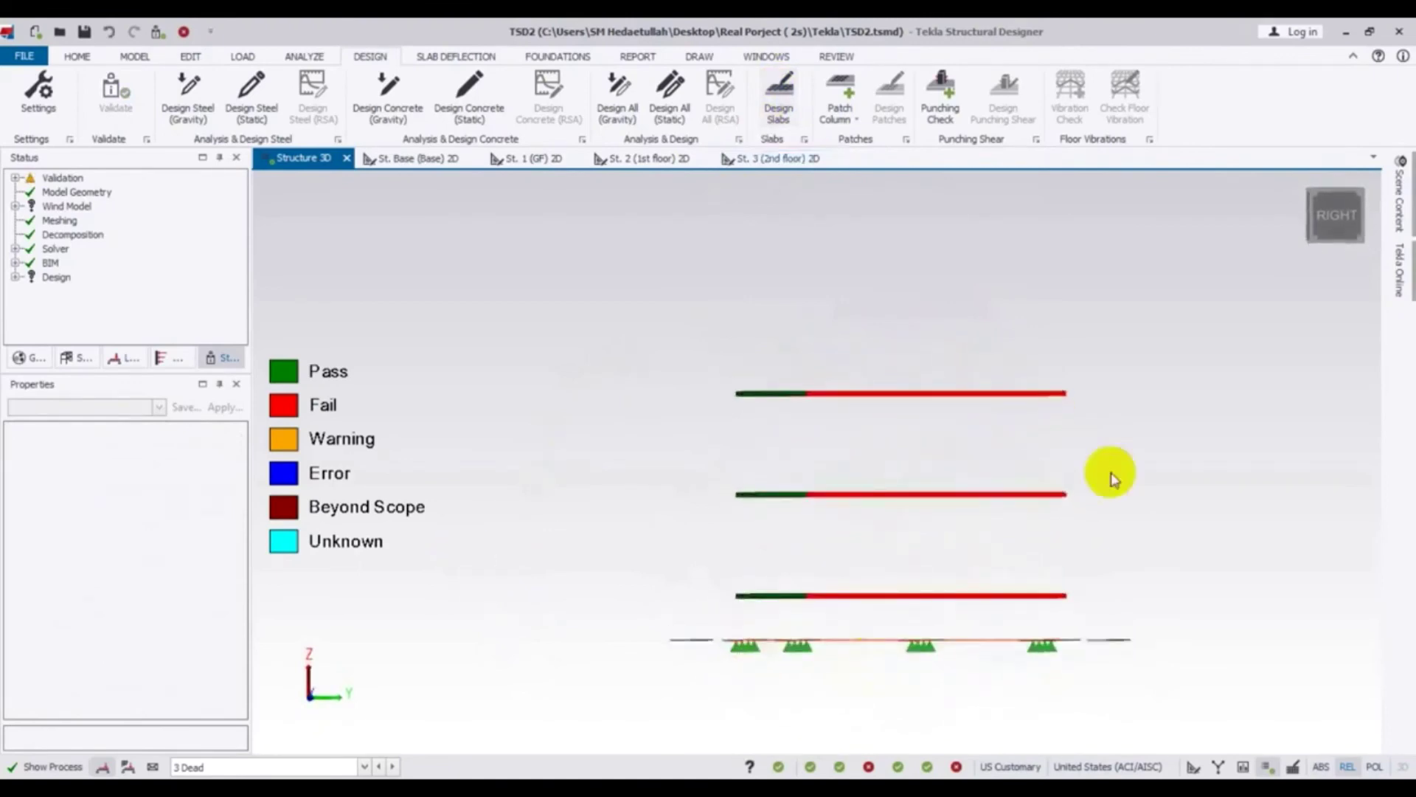
drag(1142, 308, 673, 616)
Step: Set the 24 slabs' overall depth to 5 1/2 in, correcting a mistyped 6 1/5
click(238, 508)
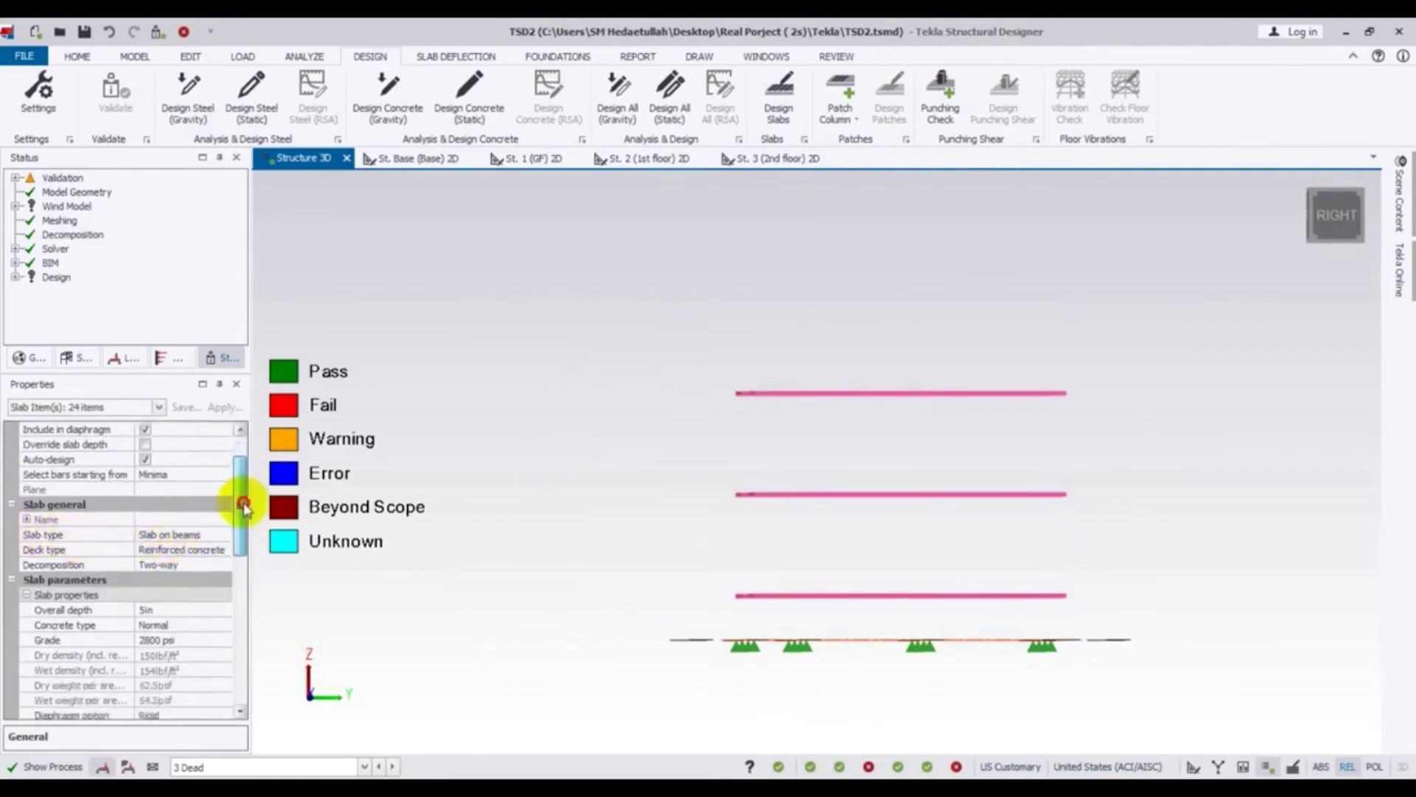
scroll(244, 506, down, 1)
click(152, 564)
click(77, 570)
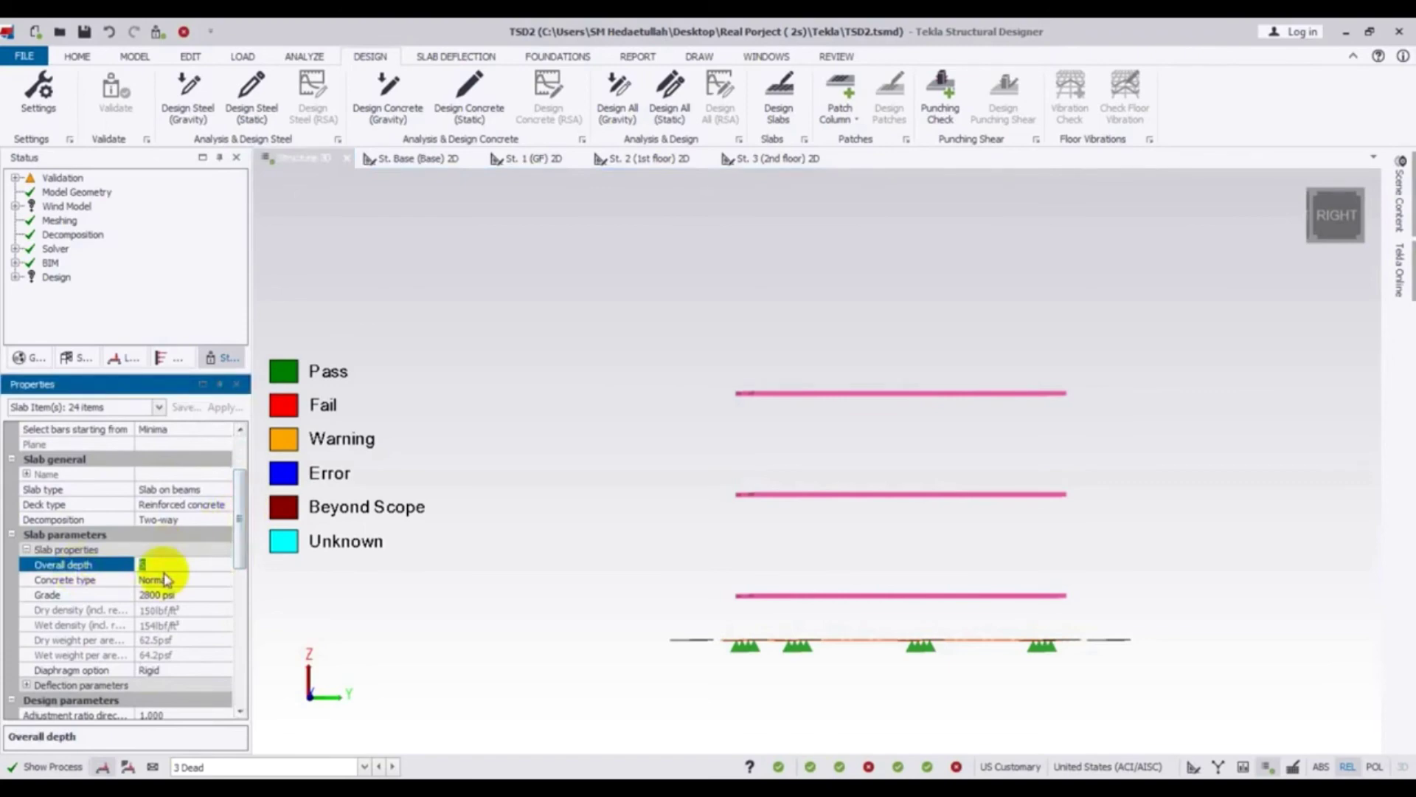
text(6)
text( 1/)
text(5)
key(Return)
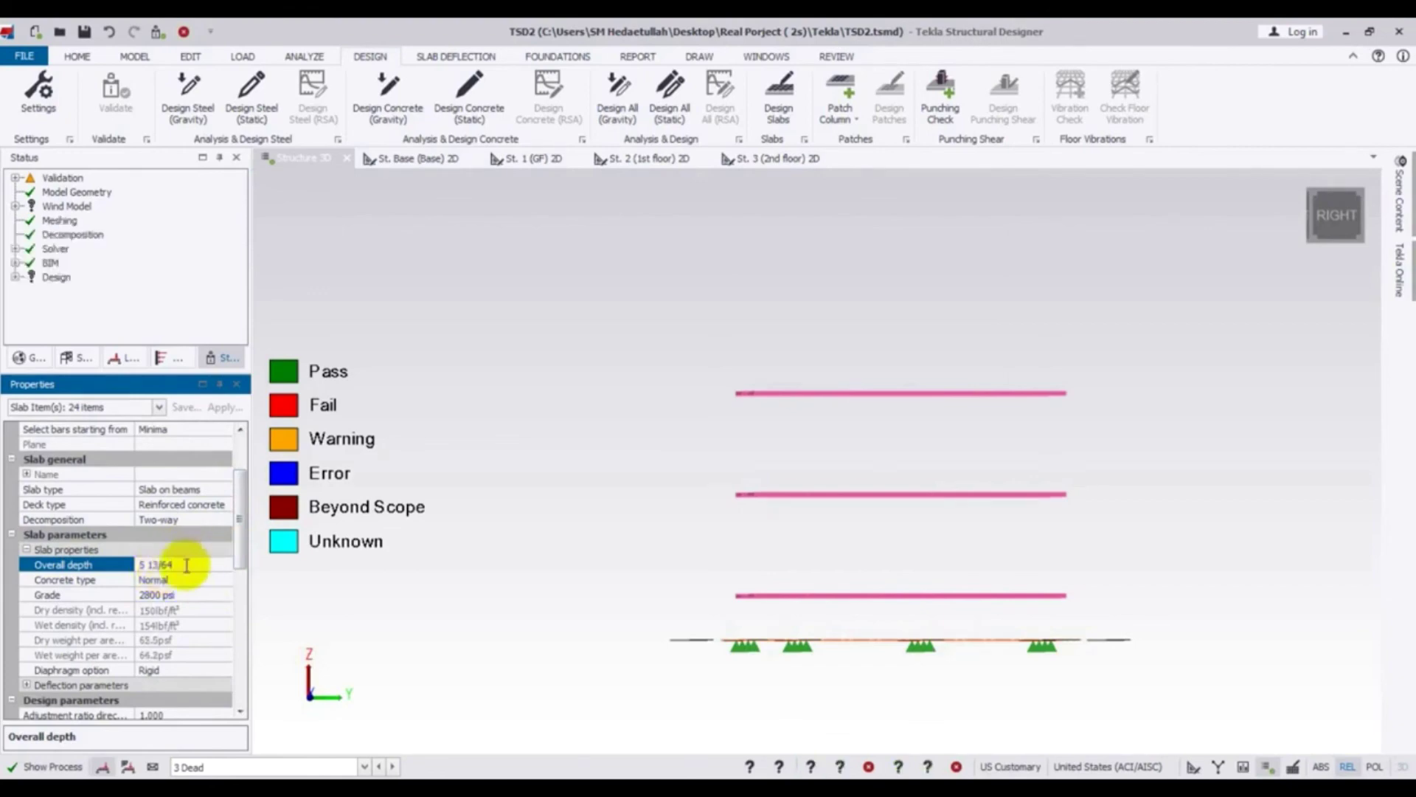
key(BackSpace)
key(BackSpace)
key(BackSpace)
key(BackSpace)
key(BackSpace)
key(BackSpace)
text(1/2)
key(Return)
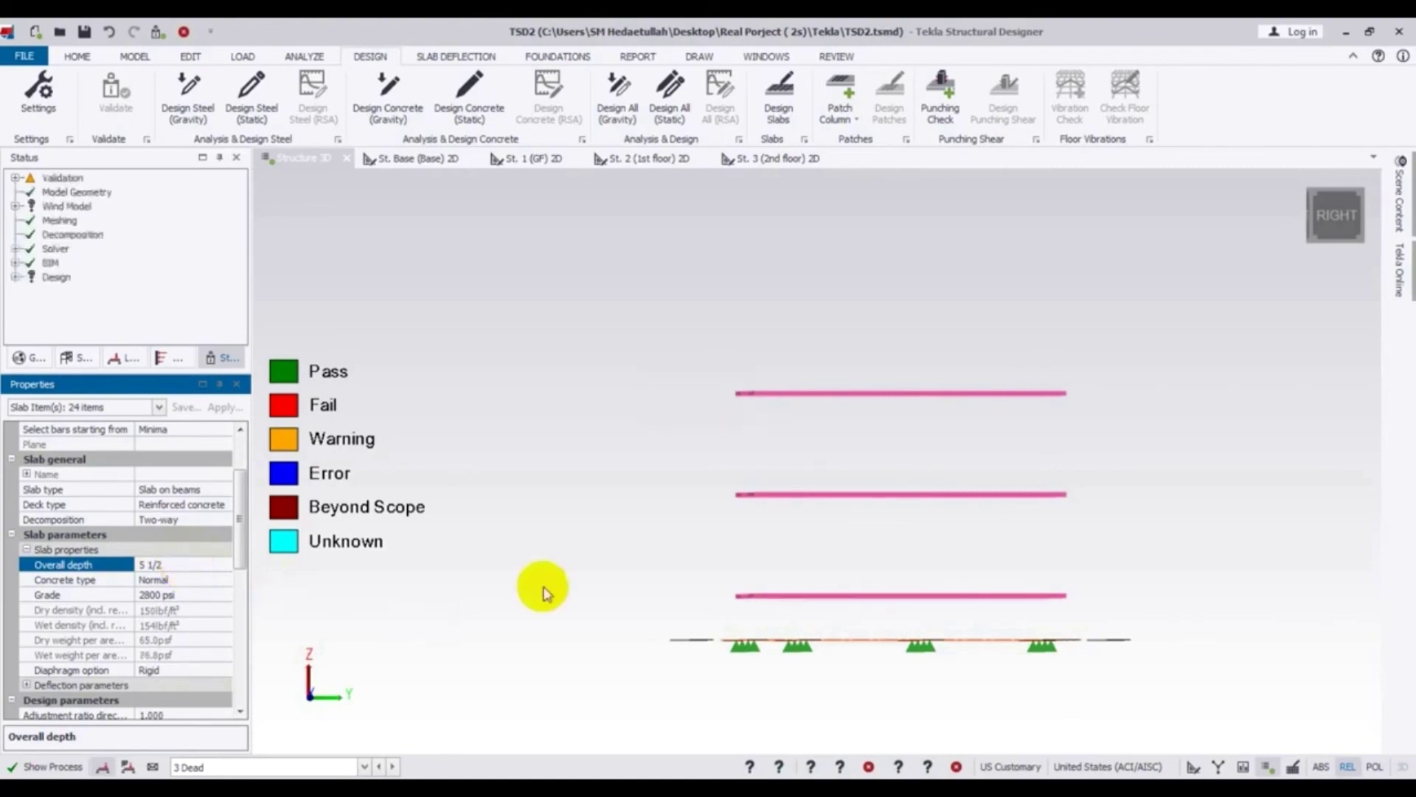
click(573, 546)
Step: Set the selected slabs' top-bar outside layer reinforcement type to Loose bars
middle_drag(573, 547, 576, 503)
drag(234, 544, 222, 686)
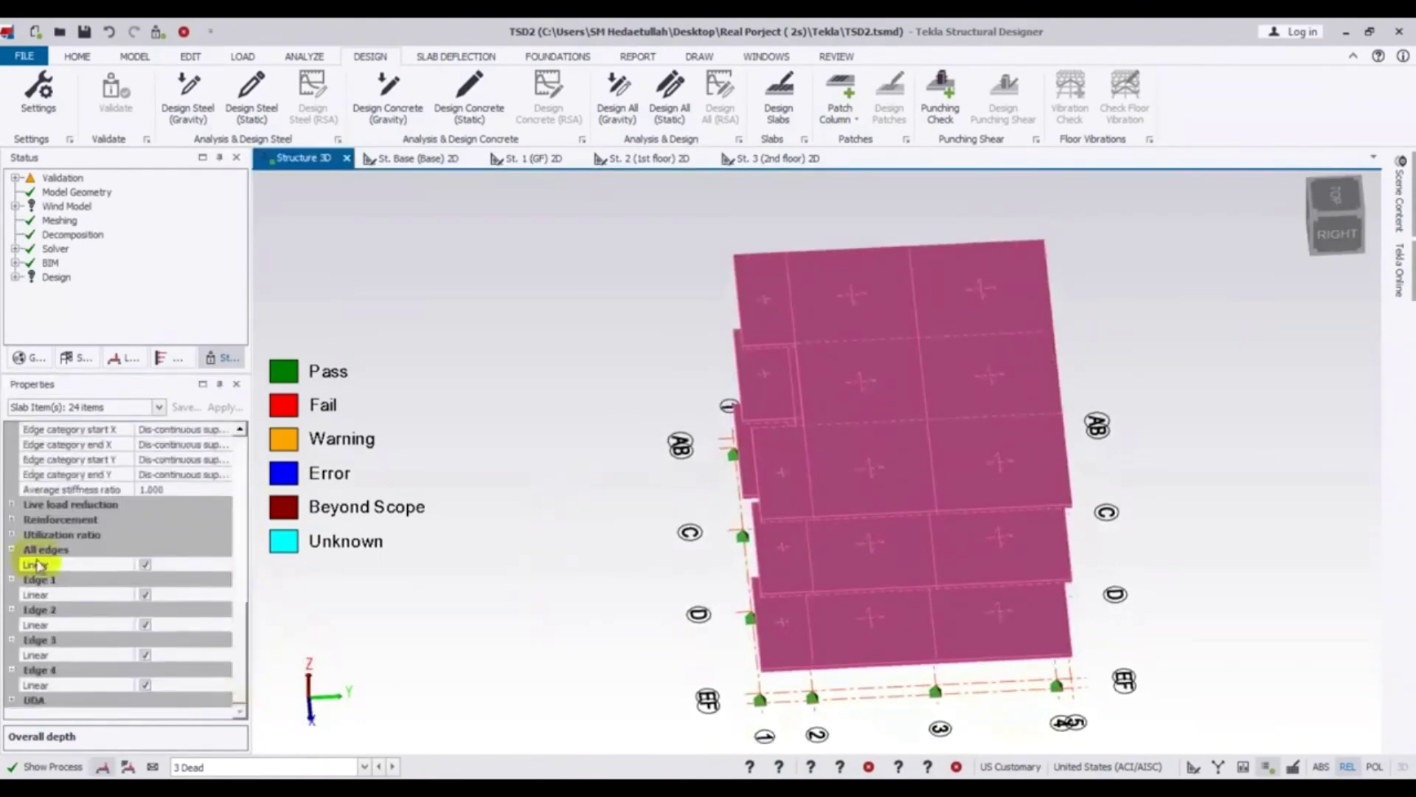
click(11, 520)
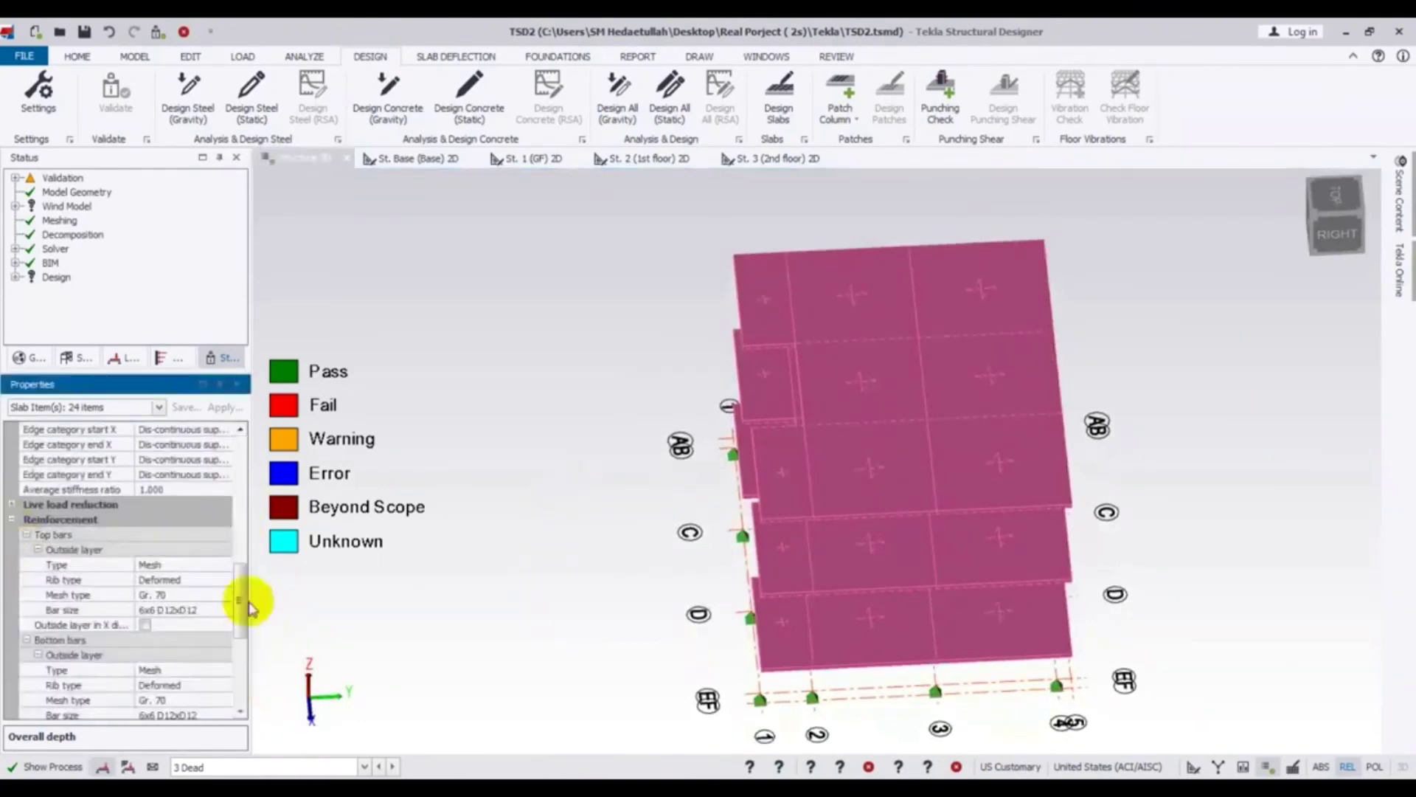
scroll(214, 582, down, 1)
click(196, 549)
click(222, 549)
click(196, 538)
click(221, 536)
click(224, 535)
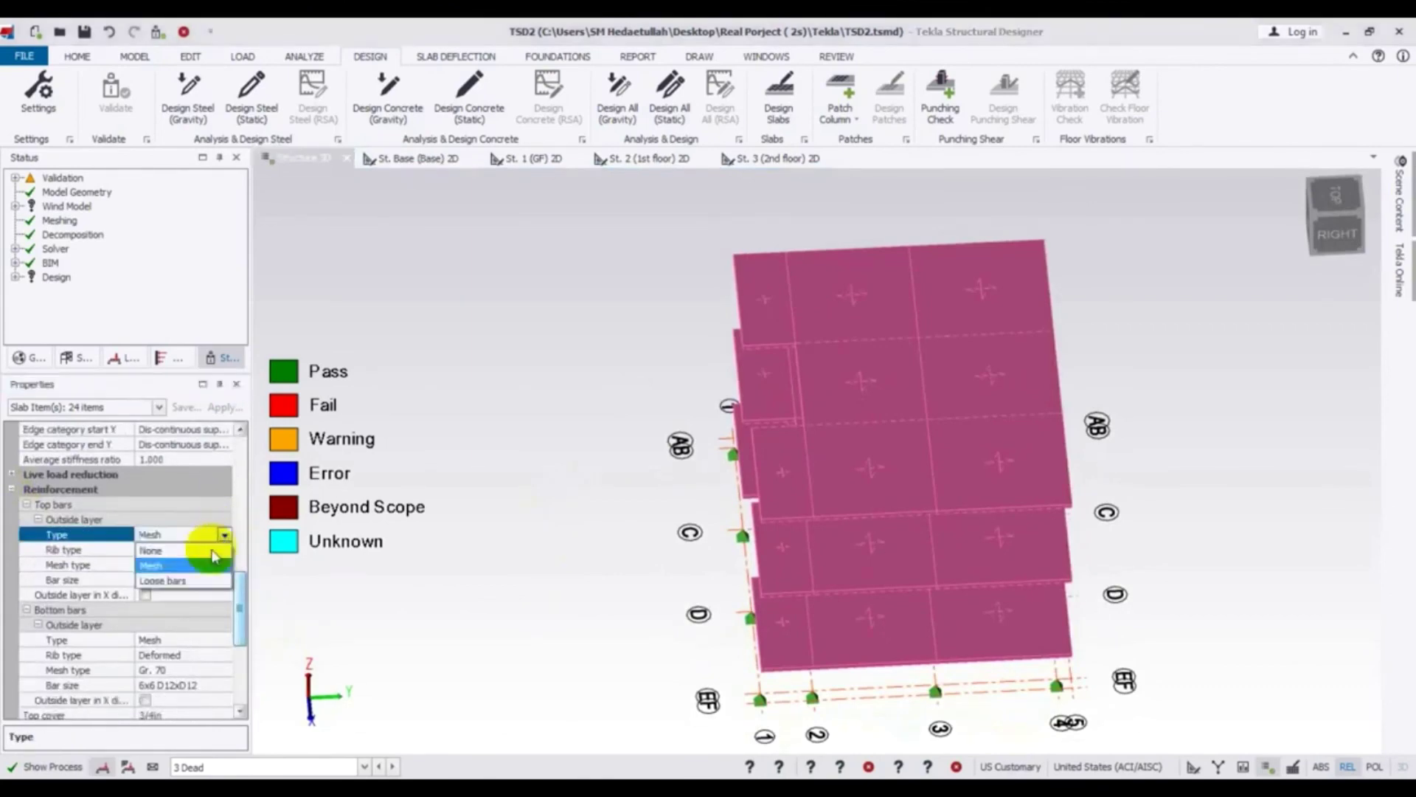
click(180, 566)
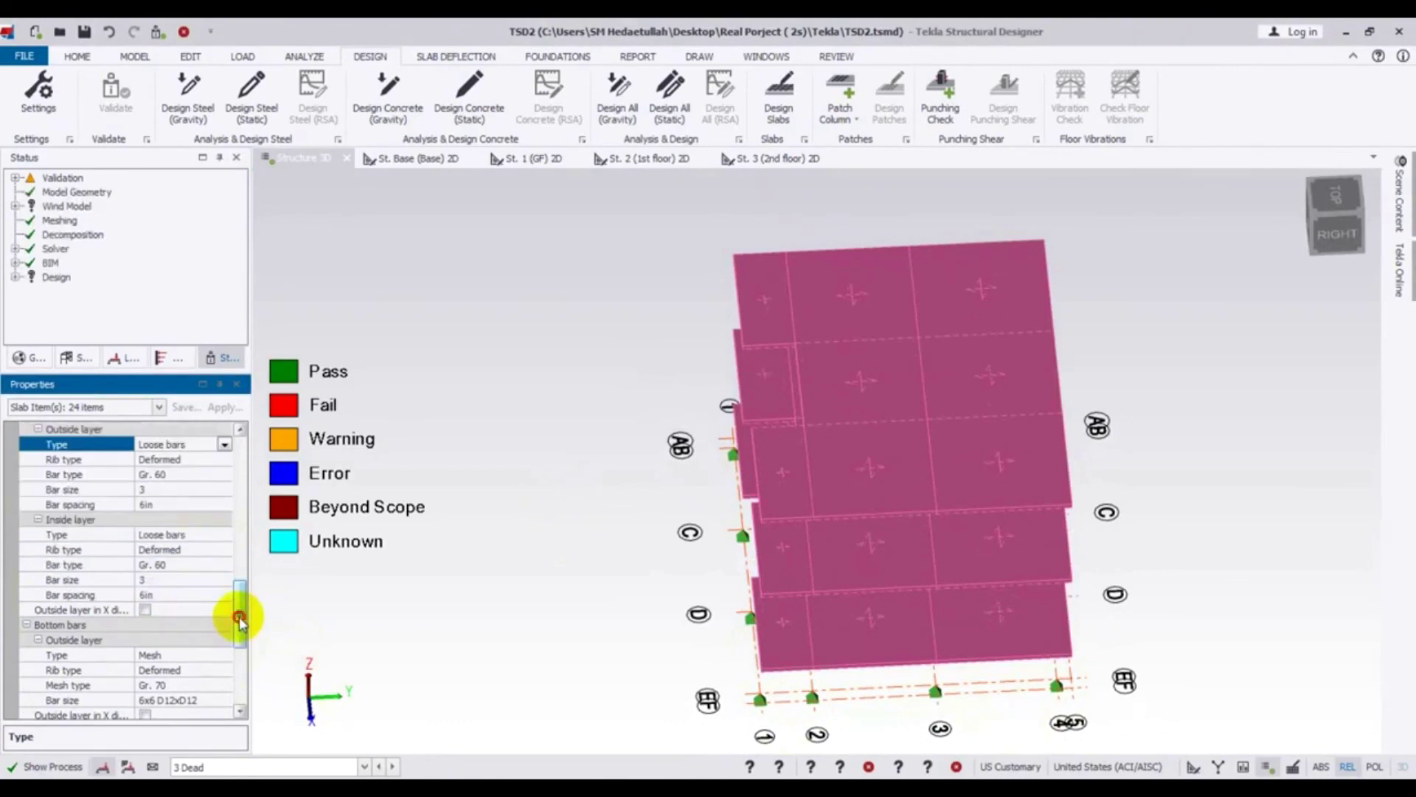
Step: Set the bottom-bar outside layer reinforcement type to Loose bars as well
click(235, 625)
drag(234, 626, 231, 648)
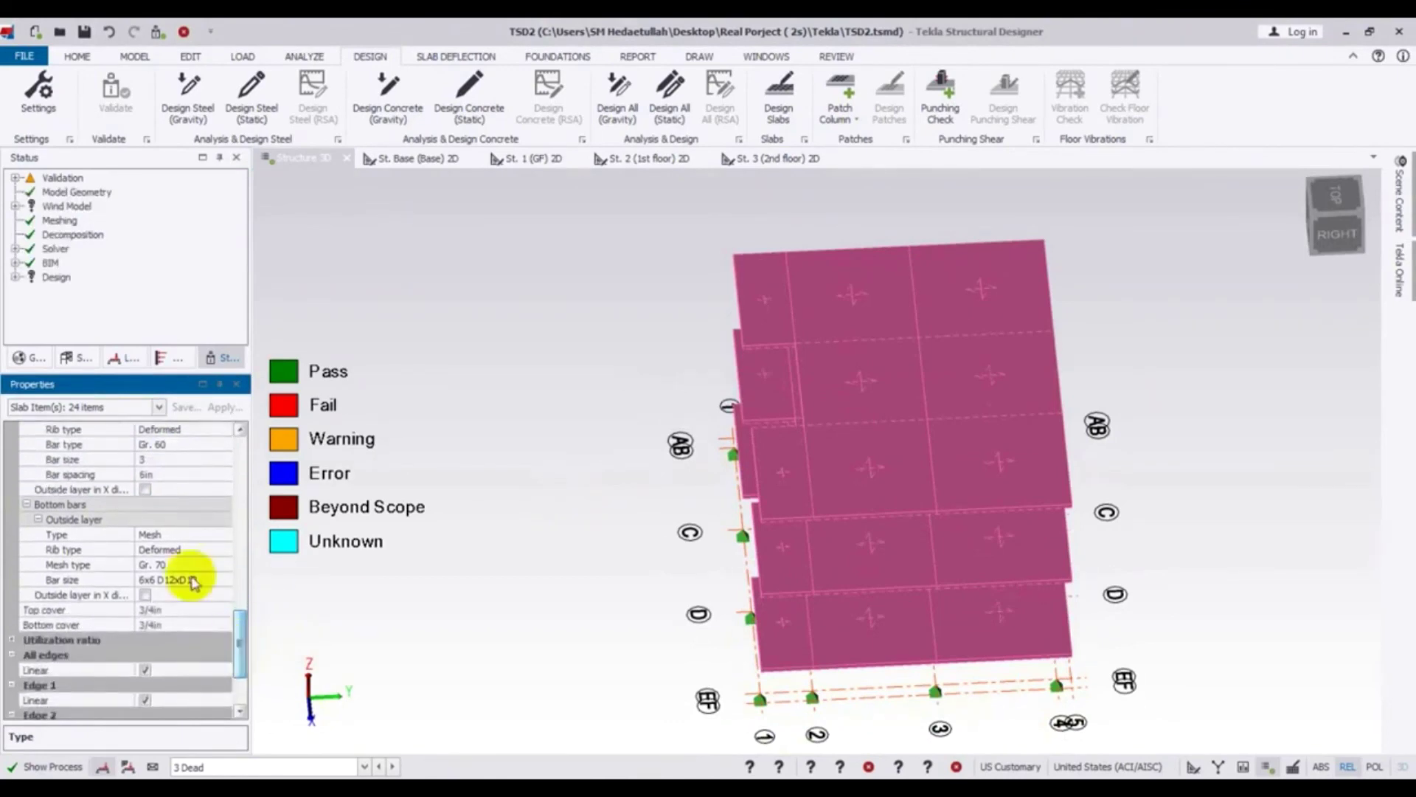
click(190, 537)
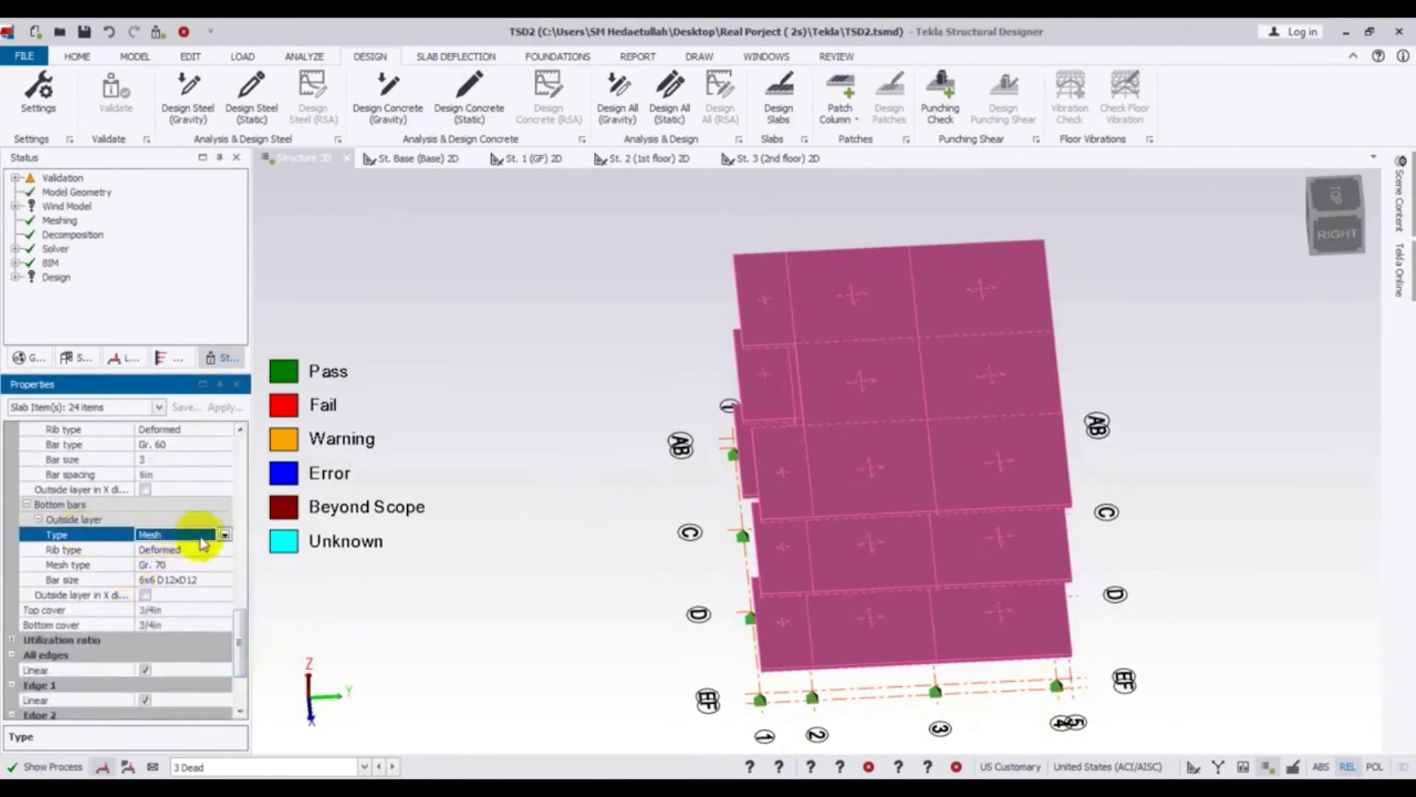
click(225, 537)
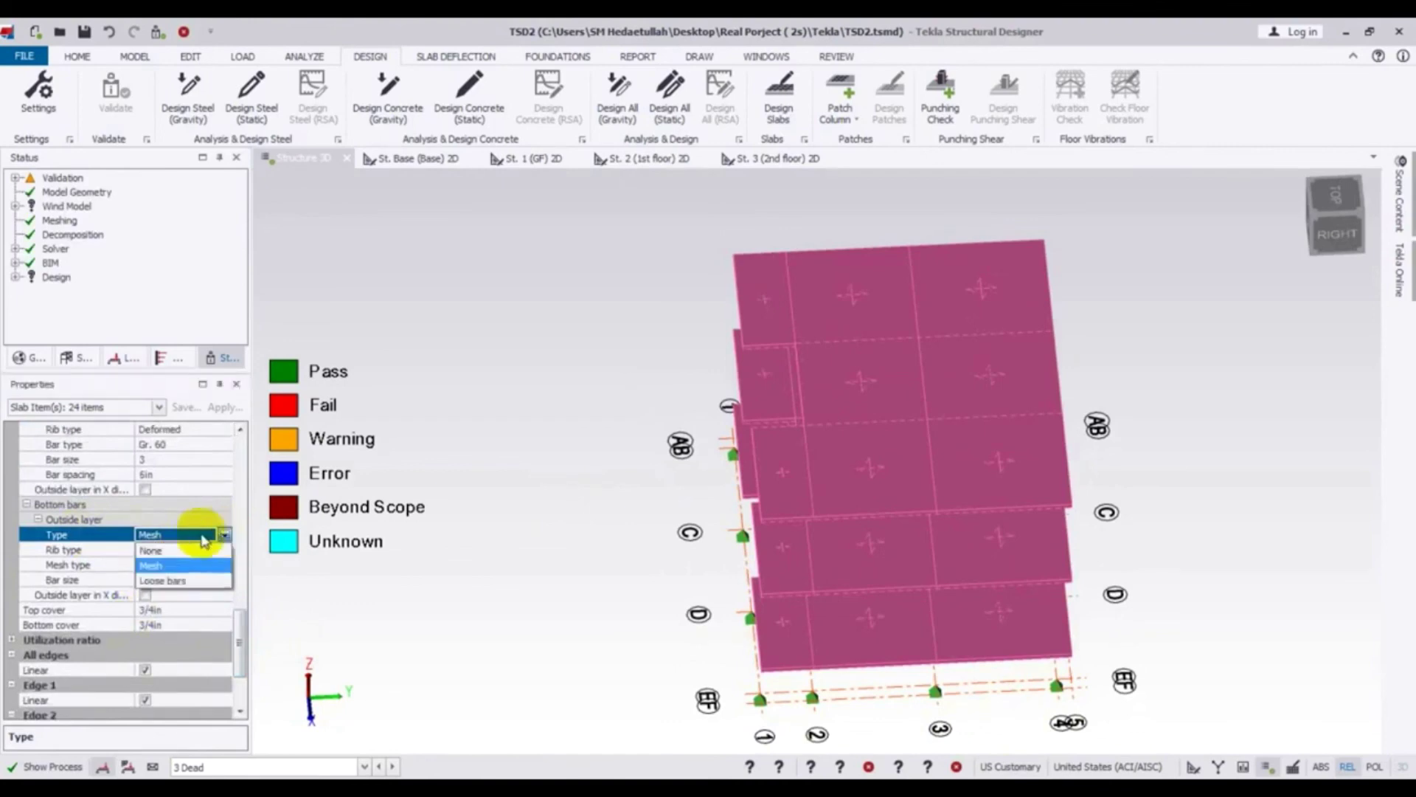
click(175, 587)
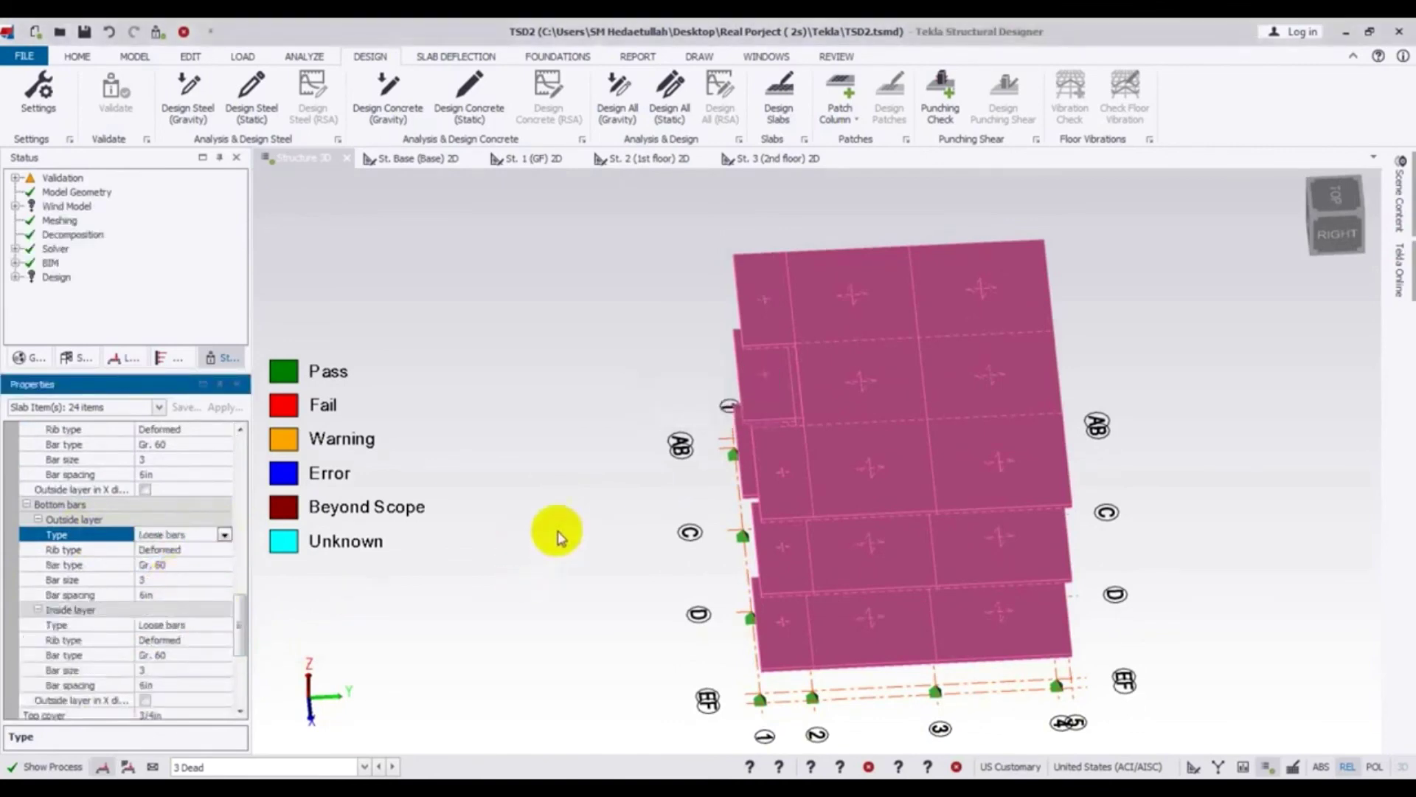
middle_drag(558, 536, 544, 512)
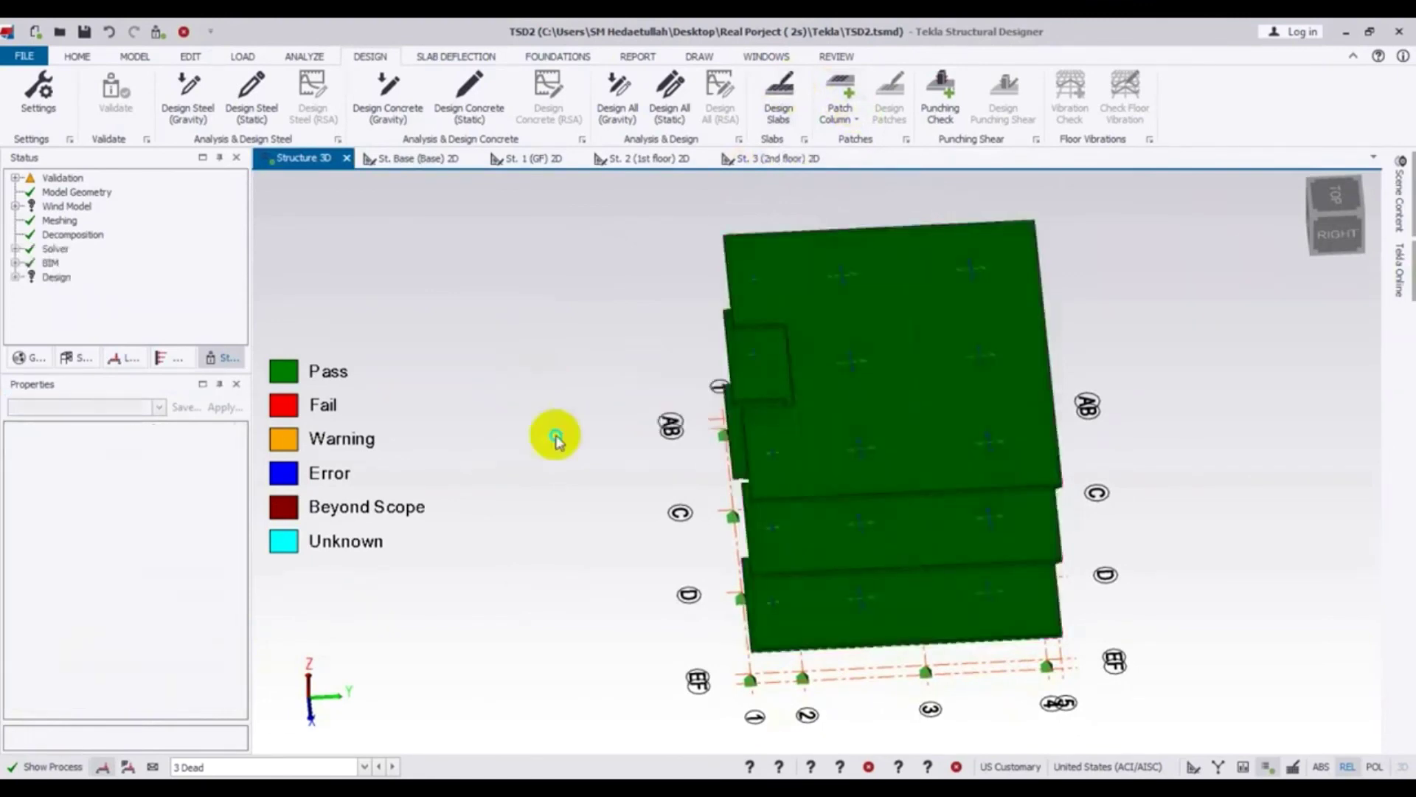
Step: Orbit the model to separate the three slab levels and inspect the all-green Pass results
middle_drag(525, 534, 775, 529)
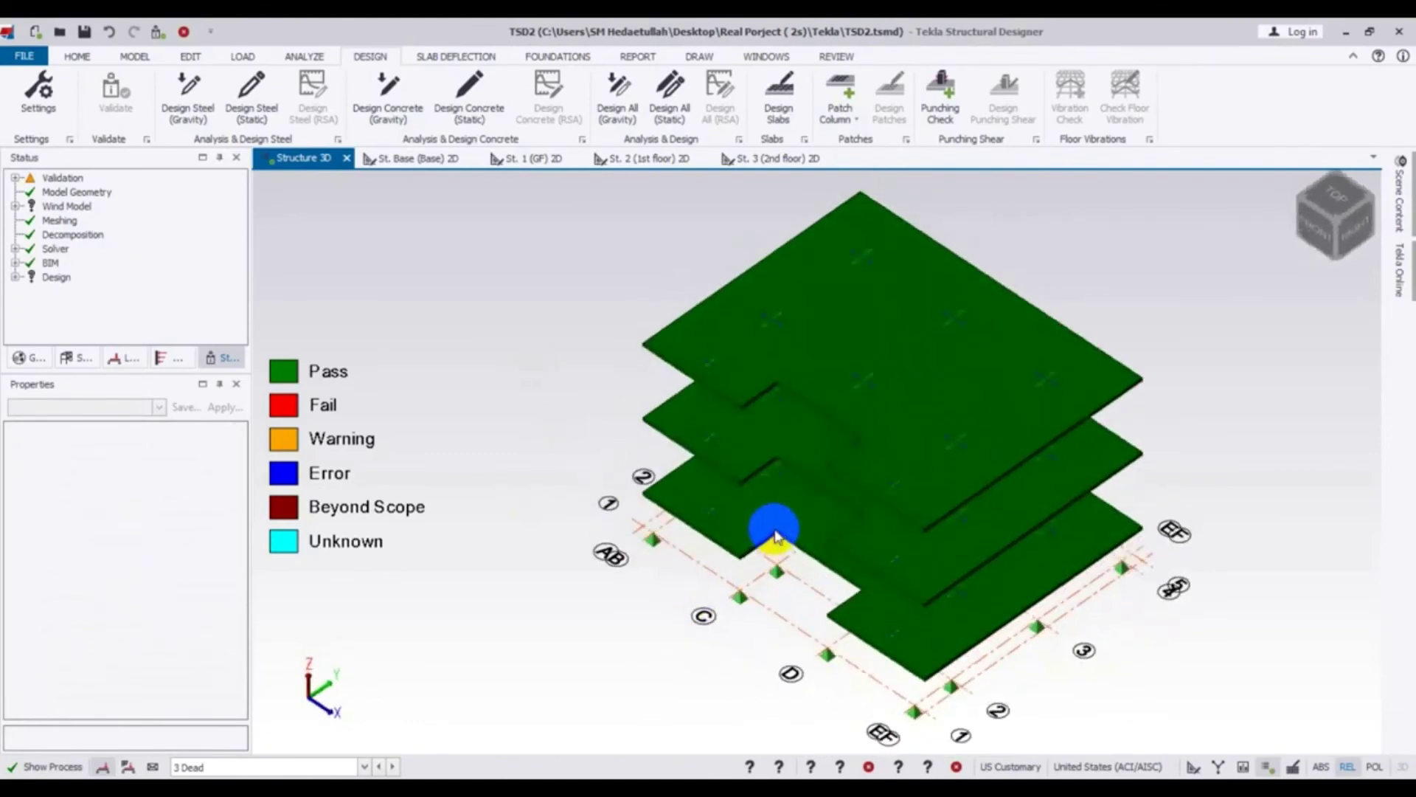
mouse_move(1033, 608)
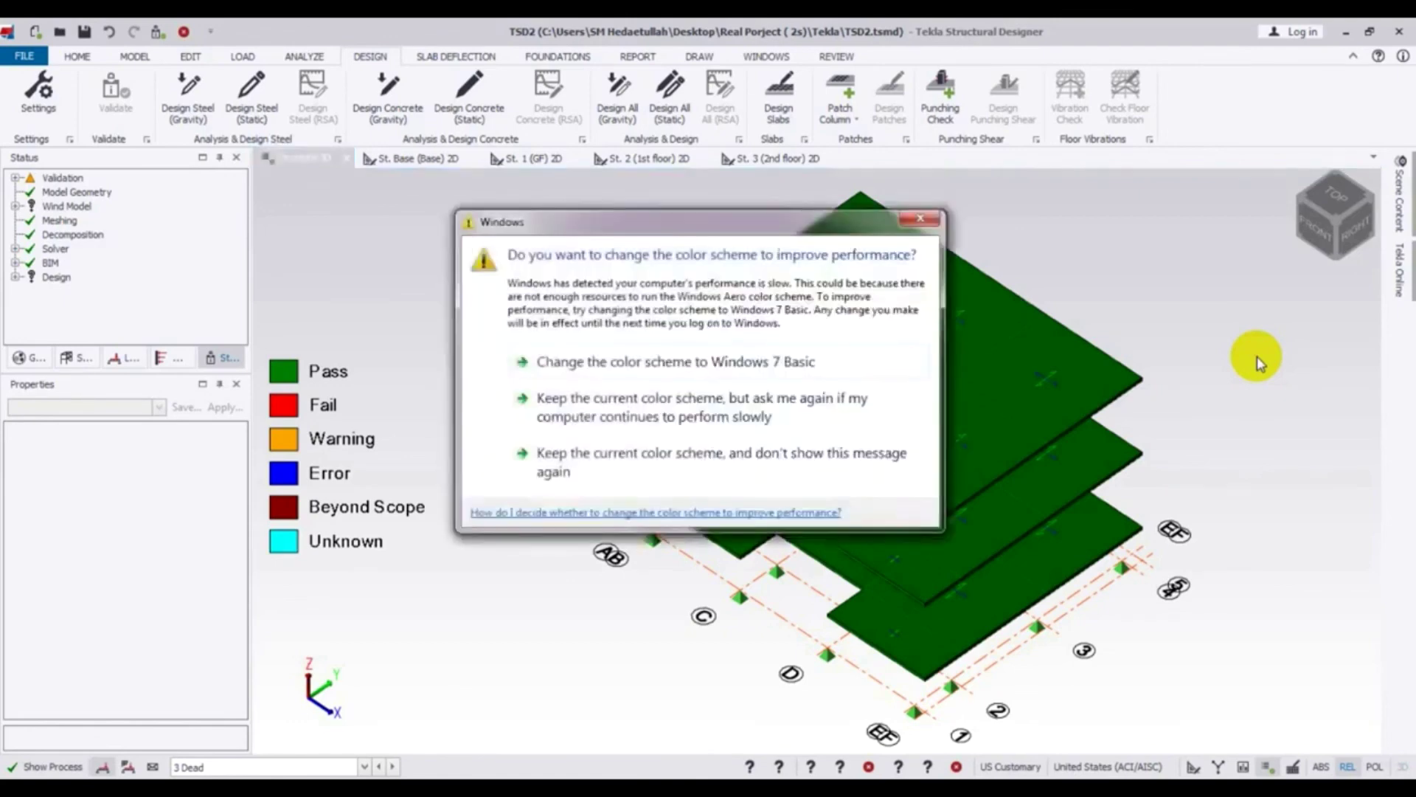
Step: Close the Windows colour-scheme prompt with its X button
click(907, 217)
click(907, 217)
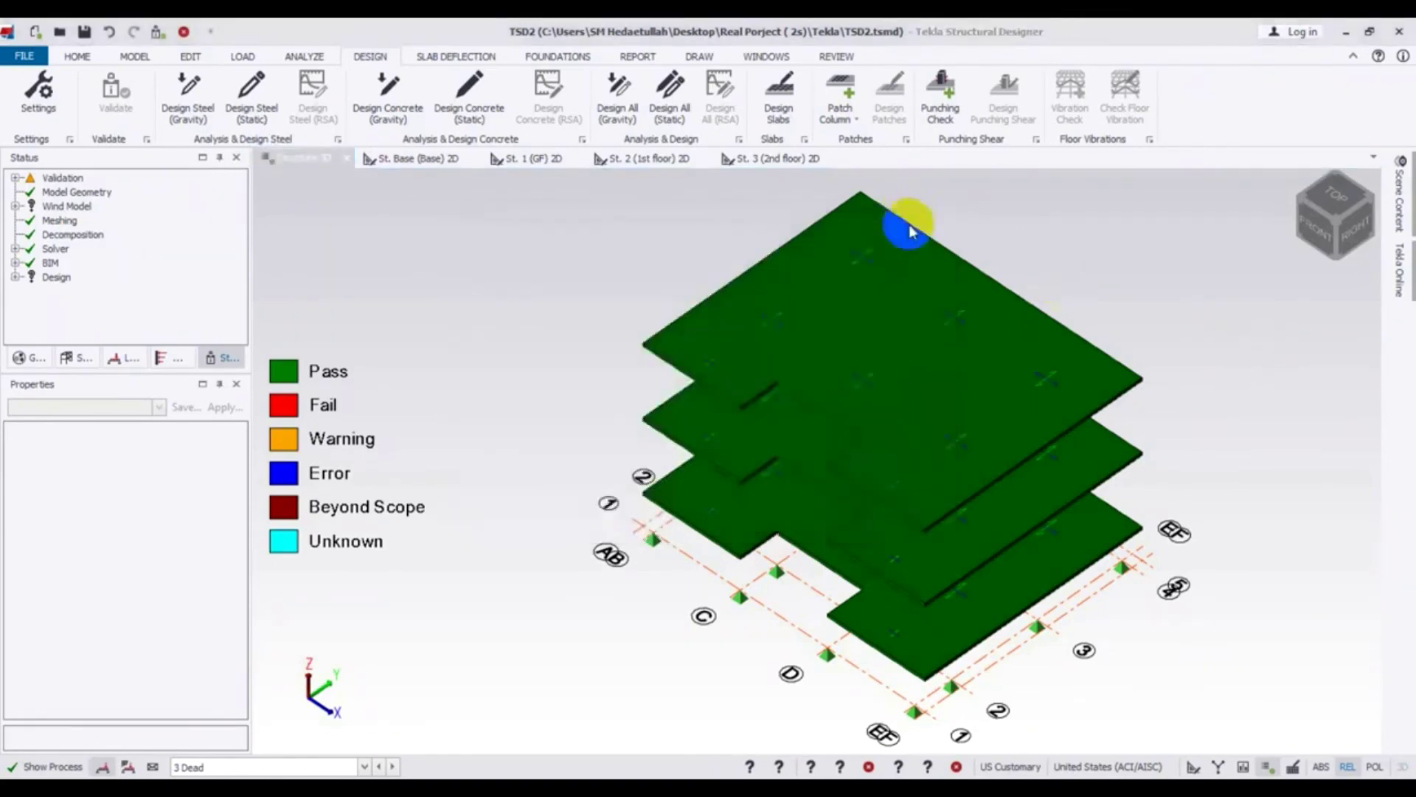